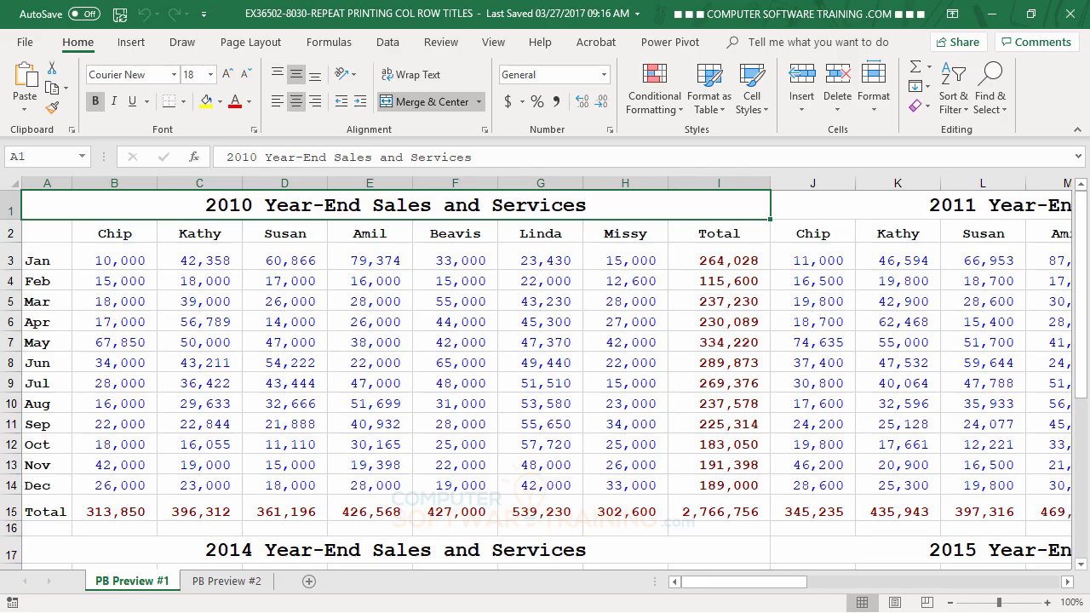
Look over the worksheet's yearly sales tables and zoom the sheet out to 60%.
{"action": "scroll", "coordinate": [697, 339], "scroll_direction": "down", "scroll_amount": 4}
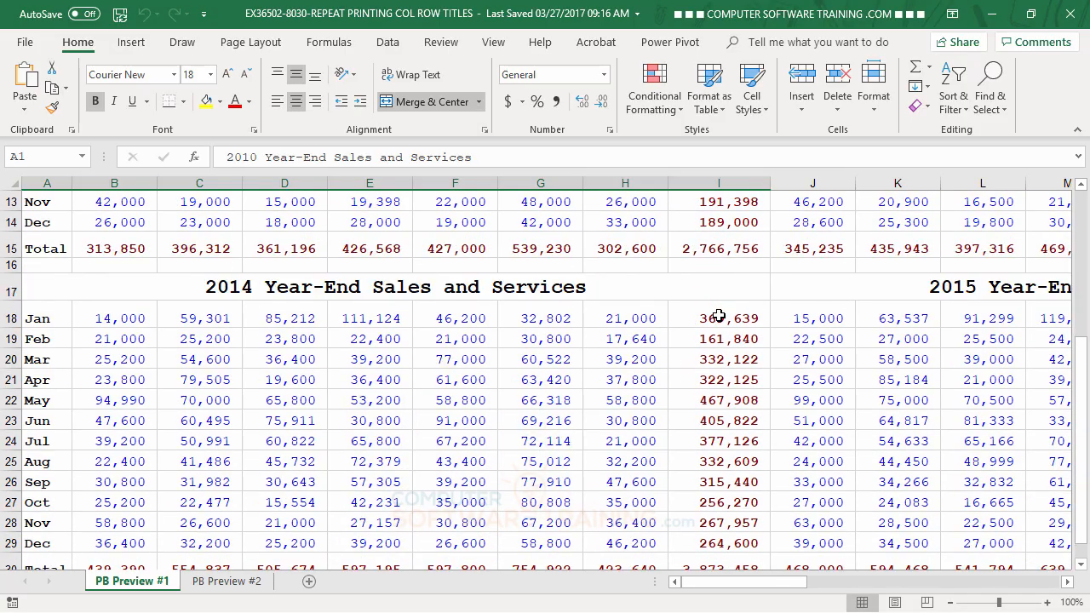
{"action": "scroll", "coordinate": [718, 316], "scroll_direction": "up", "scroll_amount": 4}
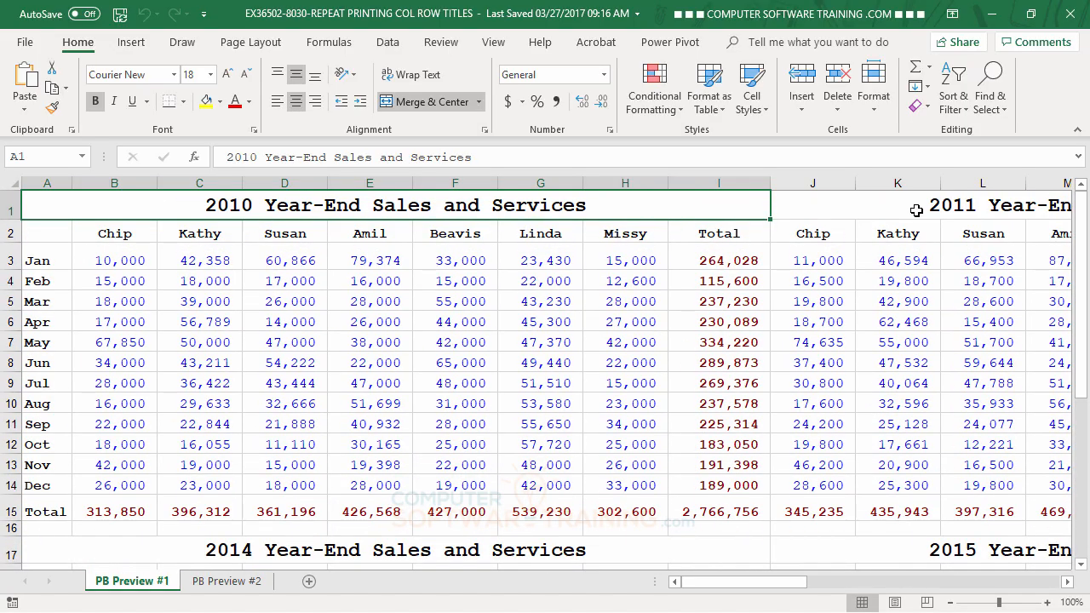
{"action": "left_click", "coordinate": [953, 606]}
{"action": "left_click", "coordinate": [953, 607]}
{"action": "left_click", "coordinate": [953, 607]}
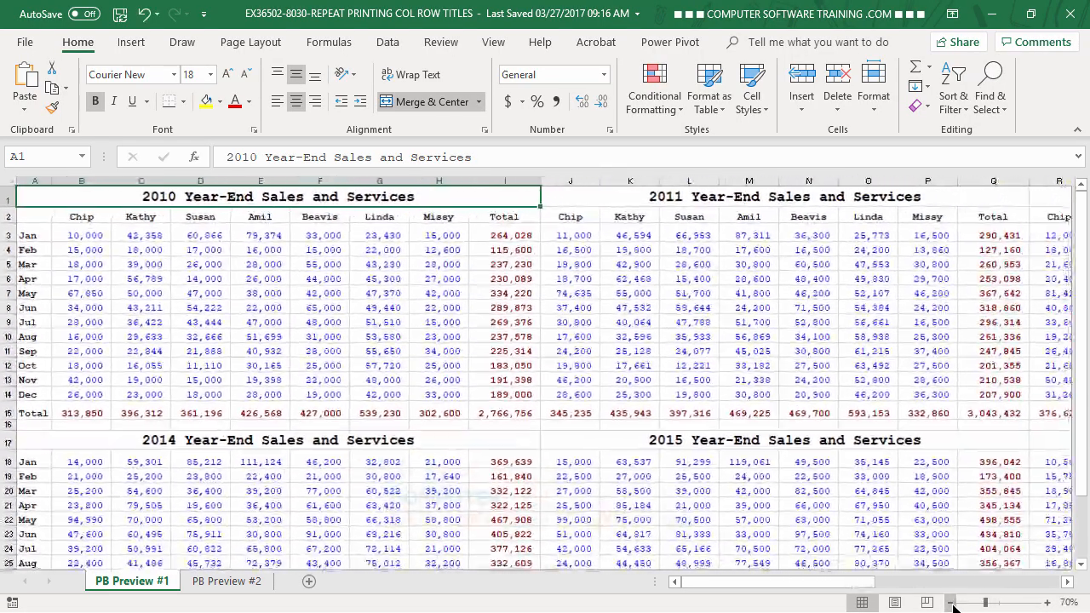
{"action": "left_click", "coordinate": [953, 607]}
{"action": "left_click", "coordinate": [953, 607]}
{"action": "left_click", "coordinate": [953, 606]}
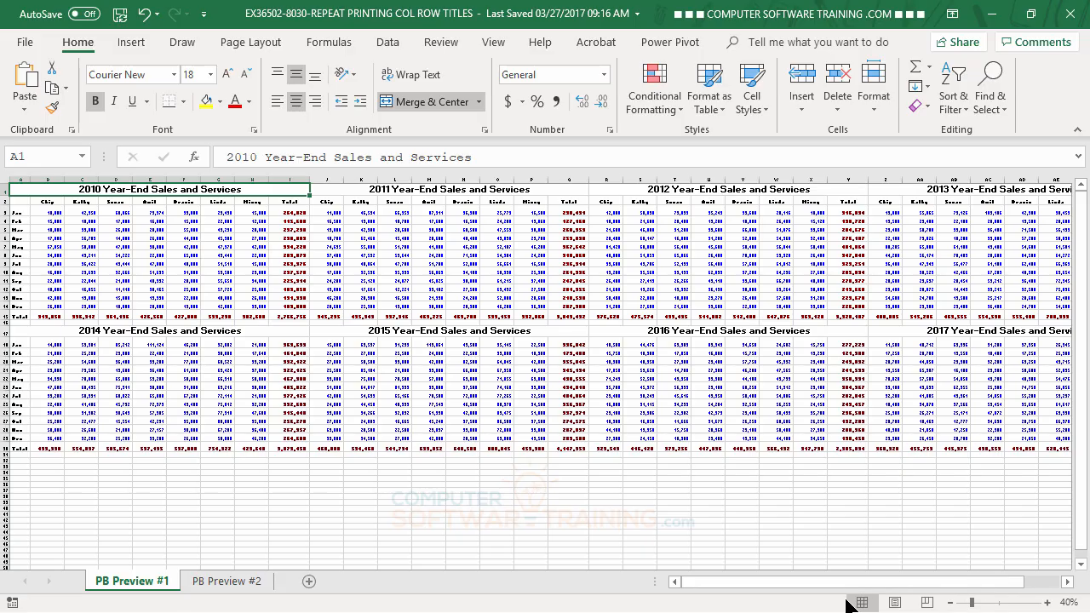
{"action": "left_click", "coordinate": [952, 603]}
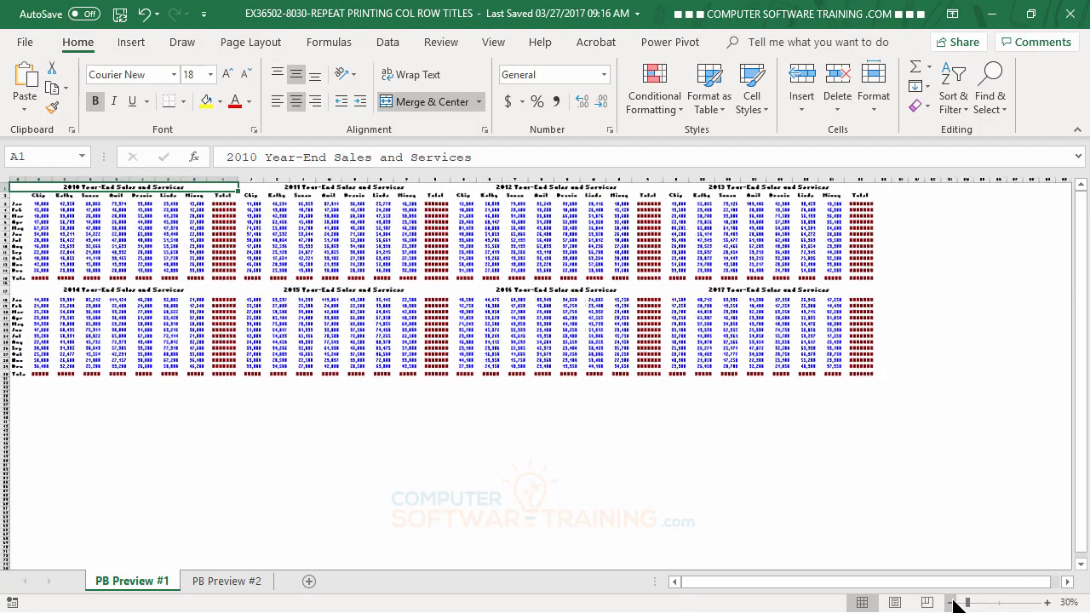
{"action": "left_click", "coordinate": [1048, 603]}
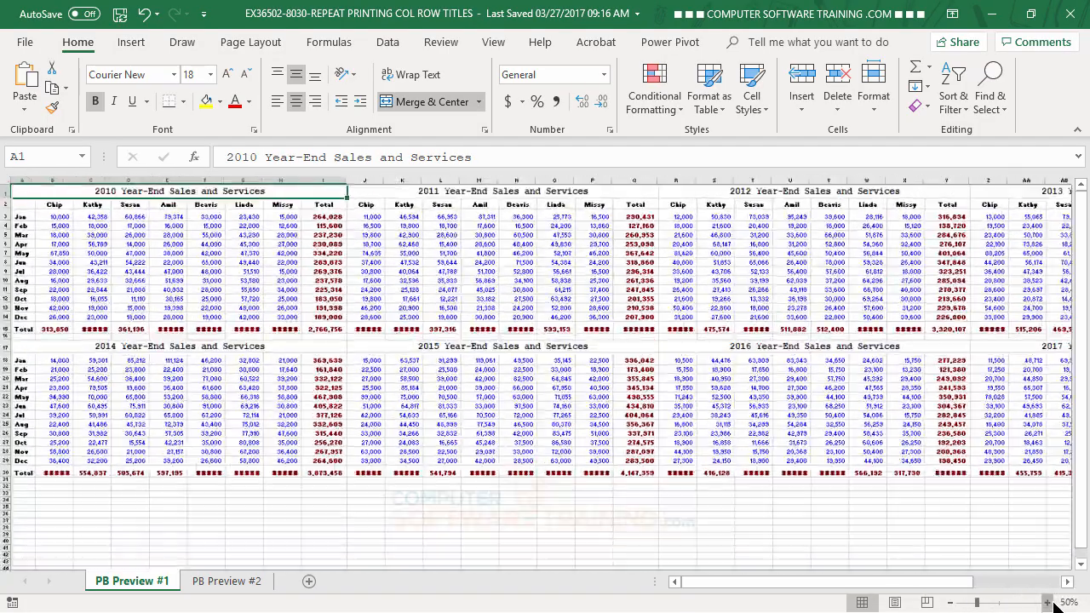
{"action": "left_click", "coordinate": [1049, 603]}
{"action": "left_click", "coordinate": [1048, 602]}
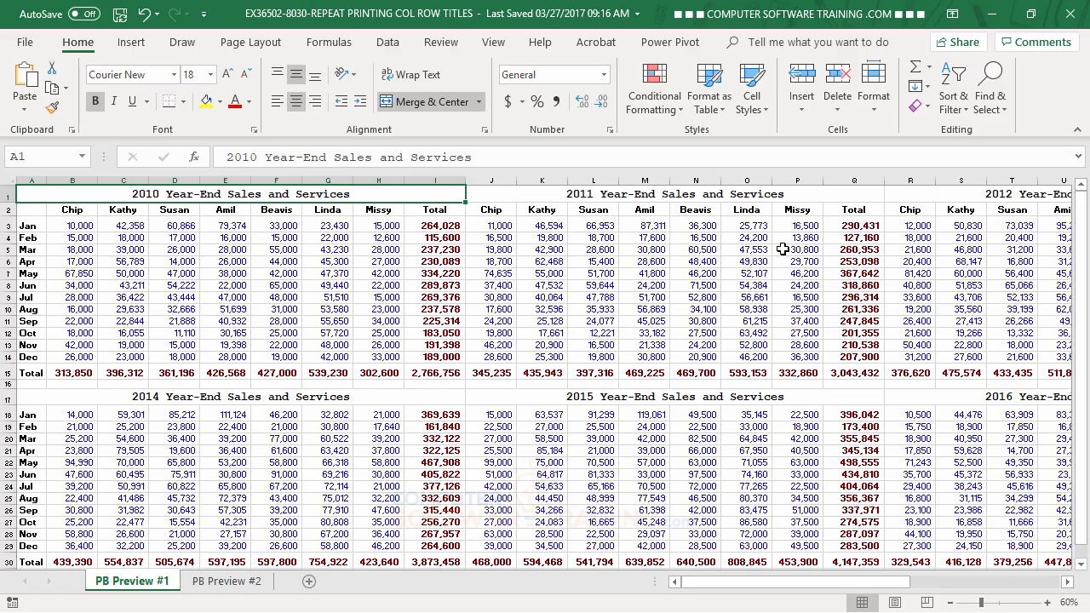
Examine how the 2010, 2011, 2014 and 2015 sales tables are laid out by highlighting their blocks and titles.
{"action": "left_click_drag", "start_coordinate": [516, 197], "coordinate": [543, 370]}
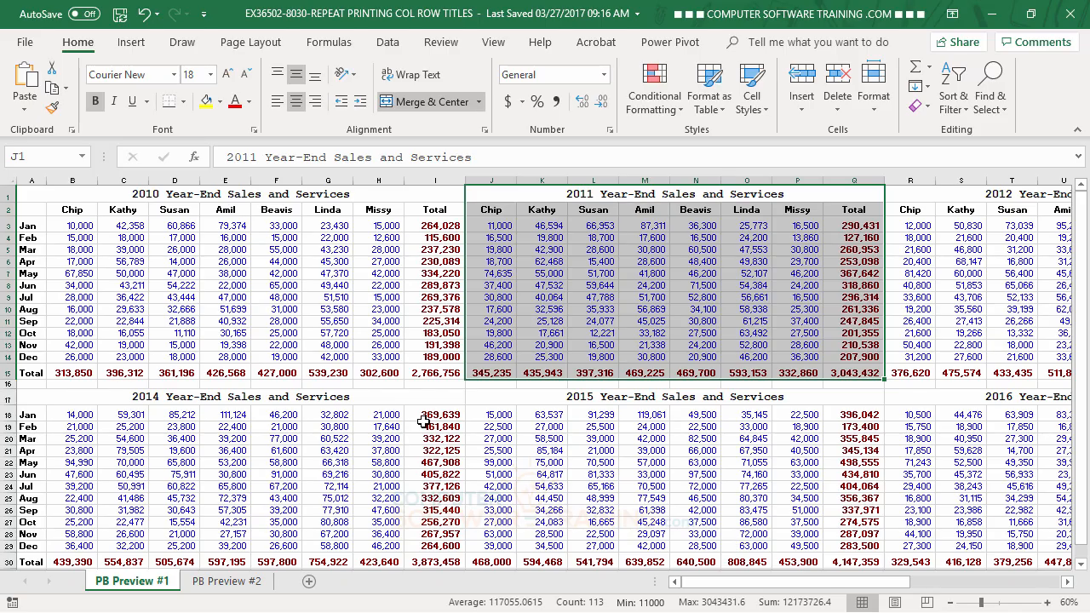
{"action": "left_click", "coordinate": [592, 287]}
{"action": "left_click_drag", "start_coordinate": [487, 188], "coordinate": [511, 531]}
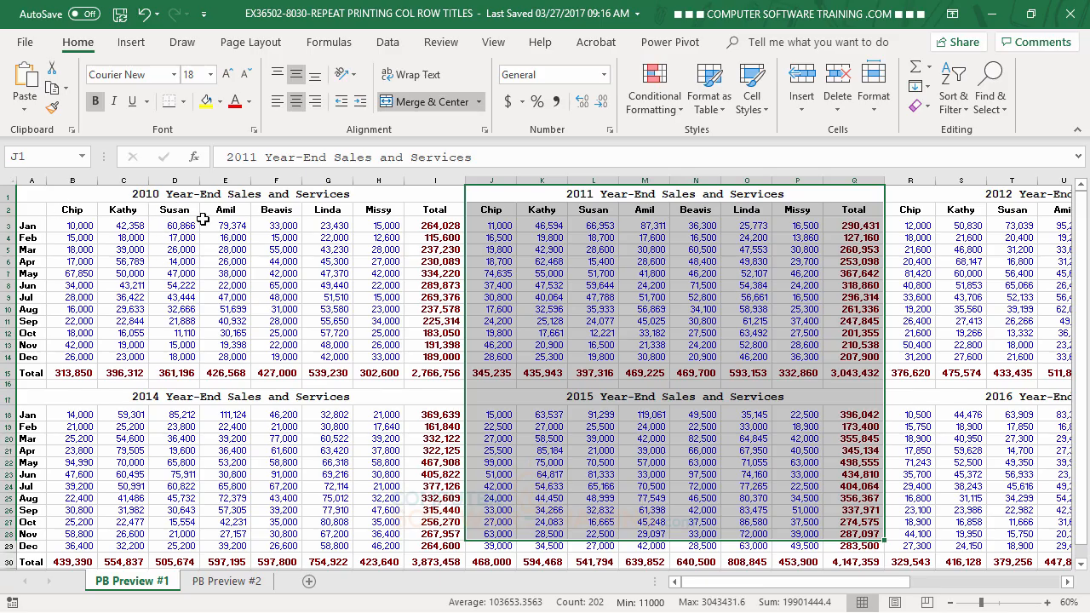
{"action": "left_click", "coordinate": [148, 196]}
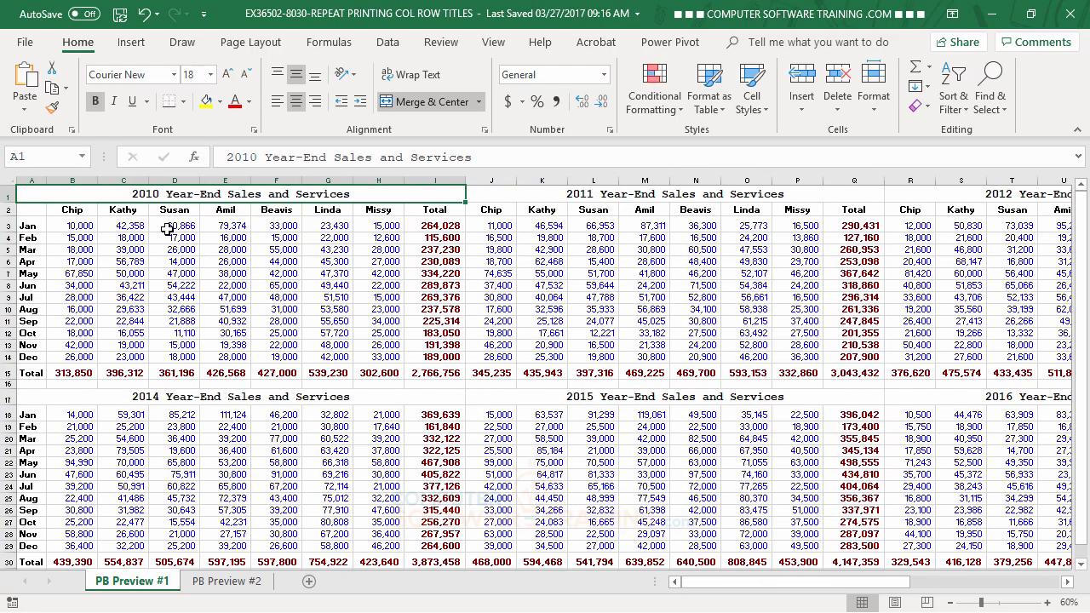
{"action": "left_click", "coordinate": [204, 395]}
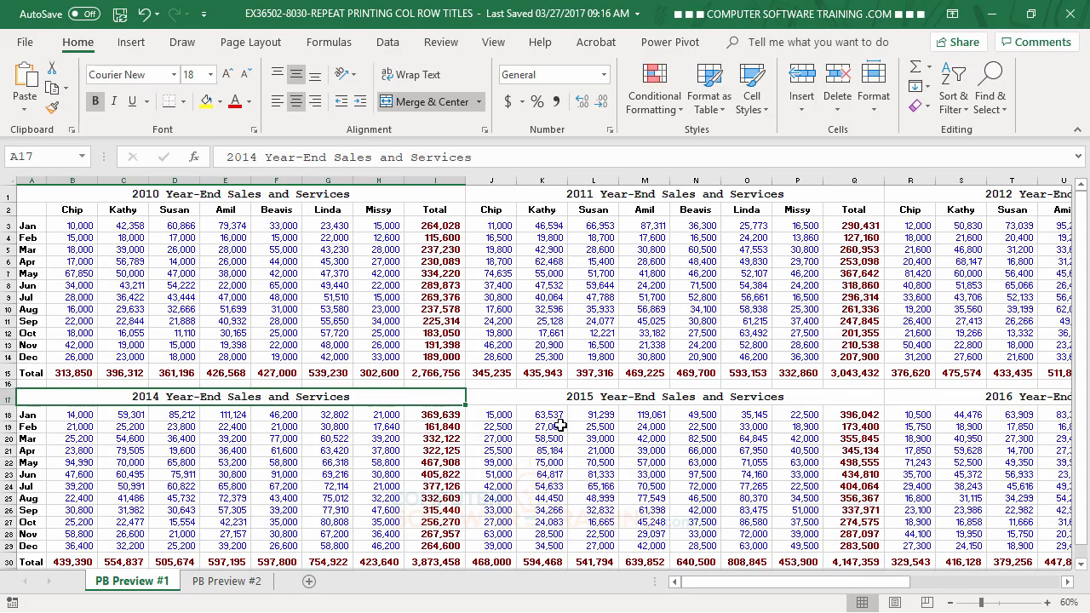
{"action": "left_click_drag", "start_coordinate": [293, 195], "coordinate": [311, 384]}
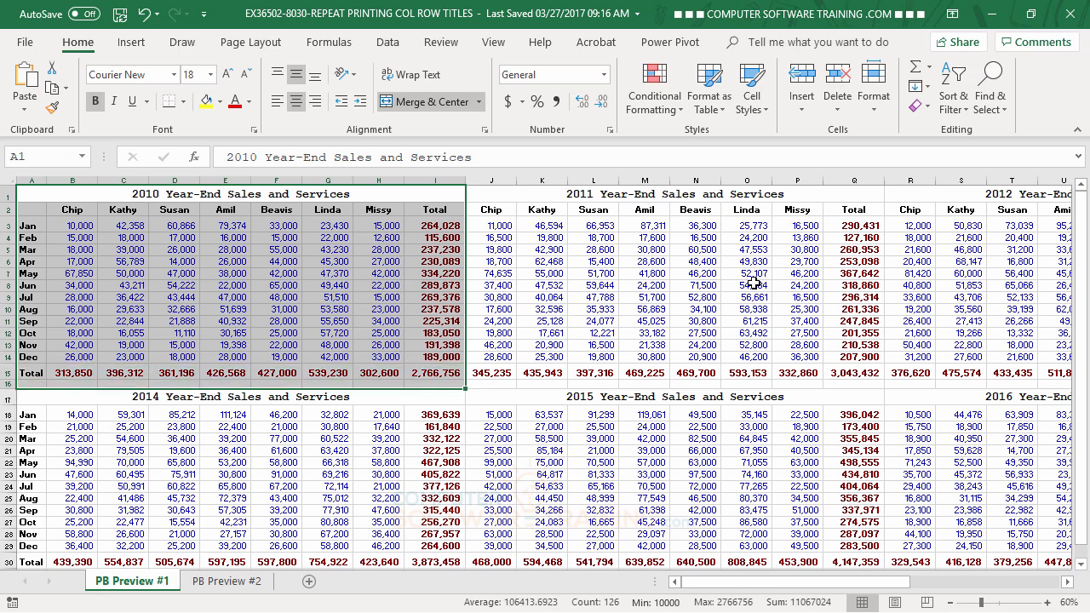
{"action": "left_click", "coordinate": [564, 285]}
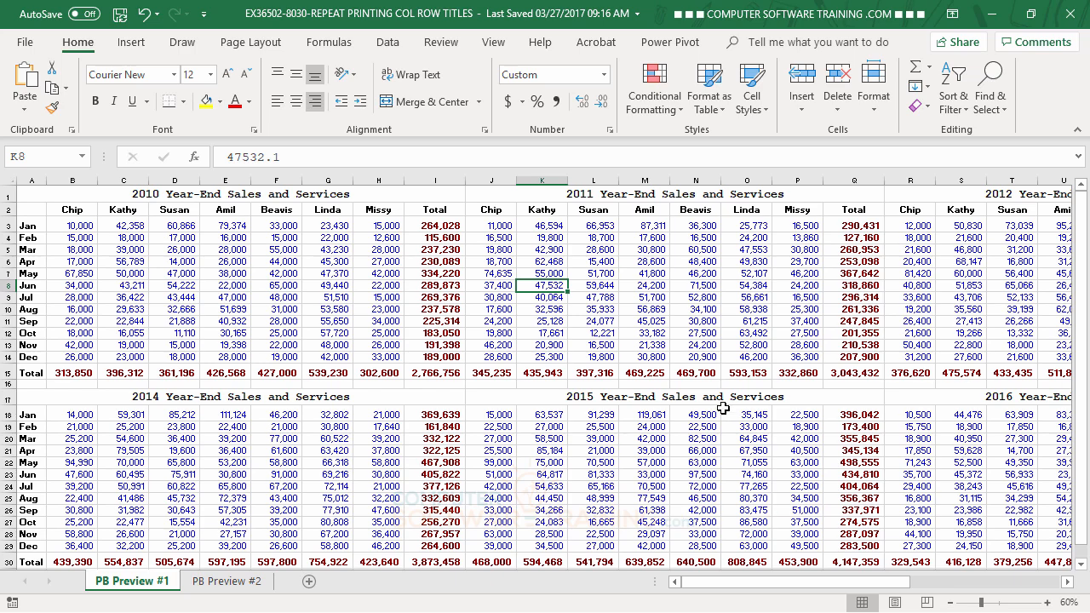
Switch to Page Break Preview and move the first vertical page break to between columns I and J, after the 2010 table.
{"action": "left_click", "coordinate": [494, 44]}
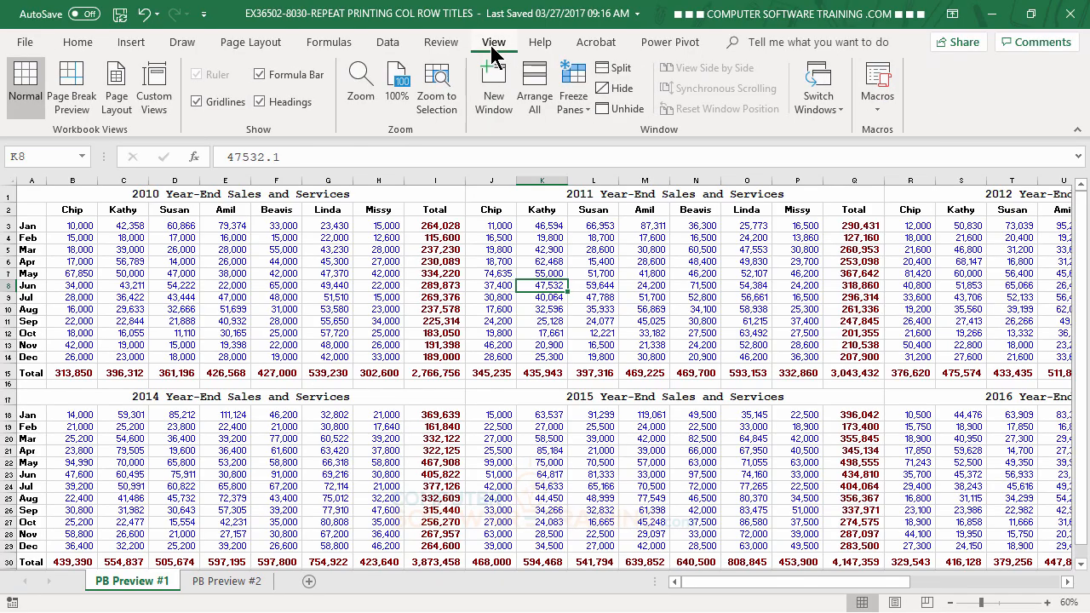
{"action": "left_click", "coordinate": [81, 98]}
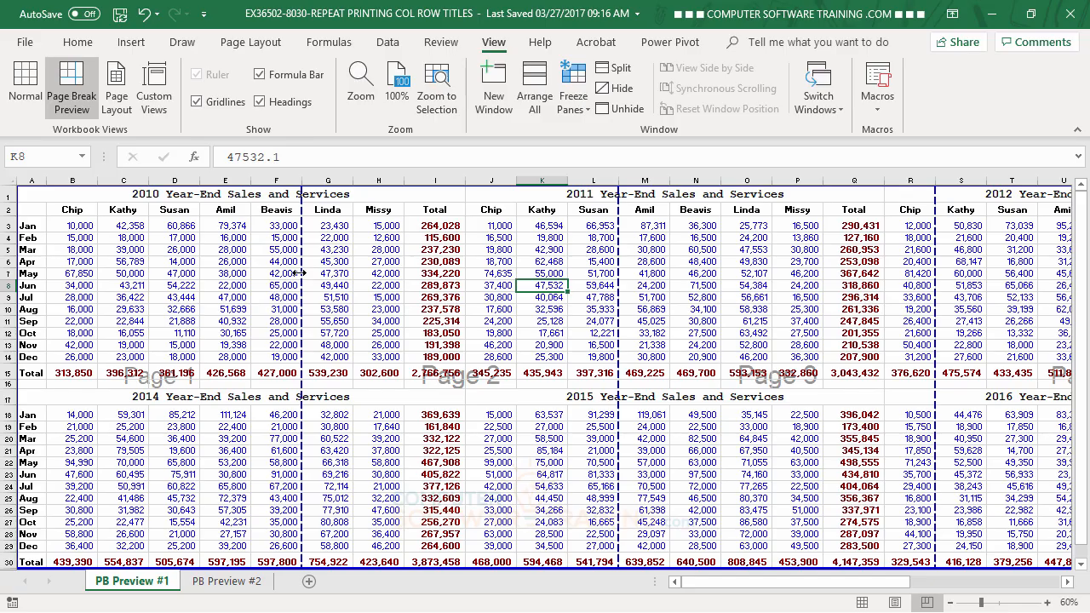
{"action": "left_click_drag", "start_coordinate": [300, 273], "coordinate": [465, 285]}
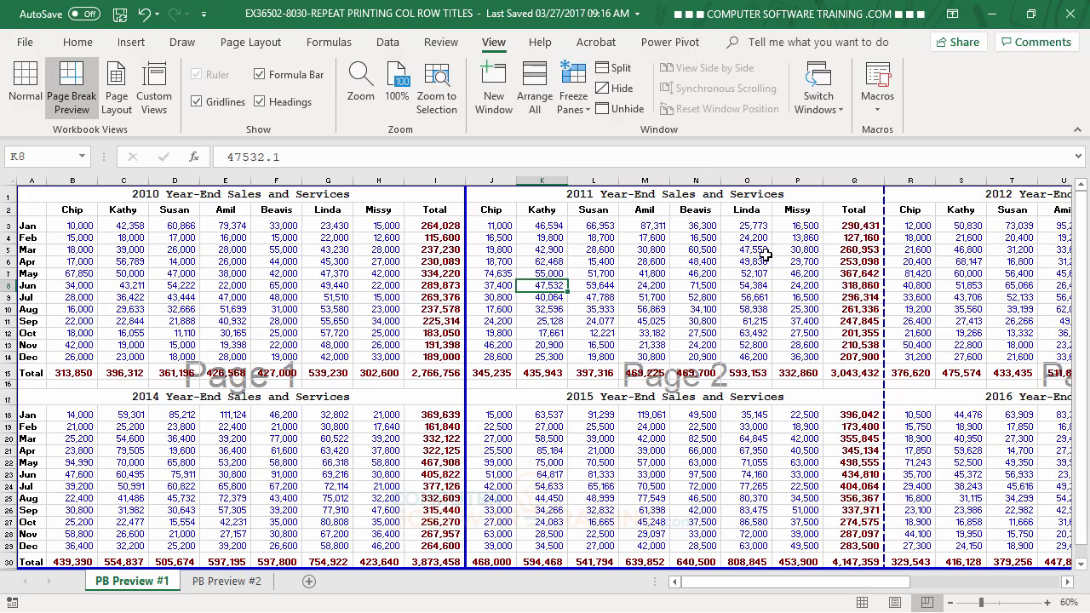
{"action": "left_click_drag", "start_coordinate": [856, 591], "coordinate": [1031, 588]}
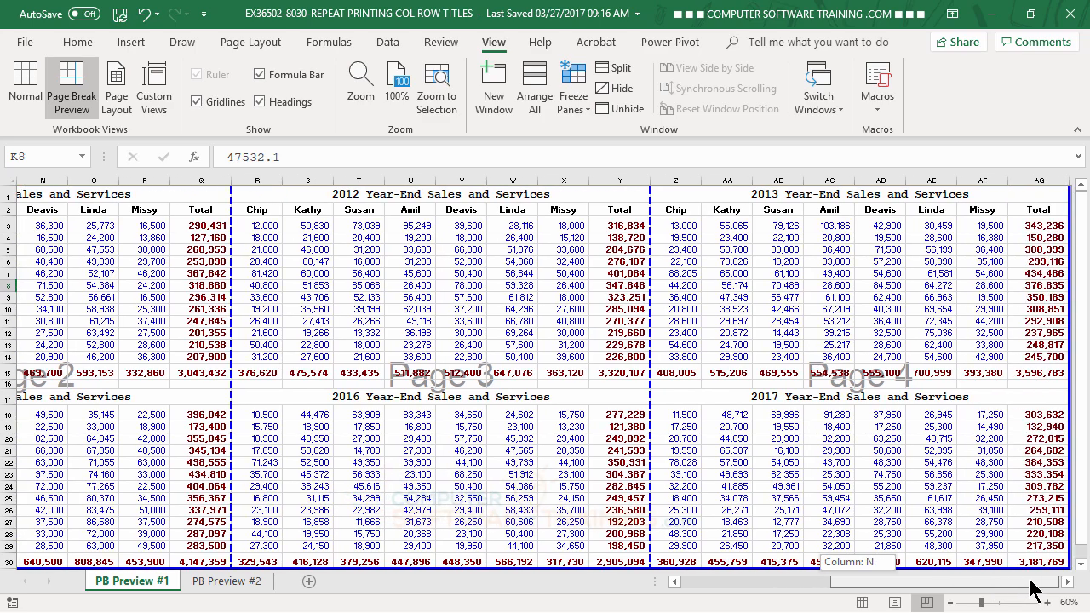
{"action": "left_click_drag", "start_coordinate": [1031, 587], "coordinate": [694, 596]}
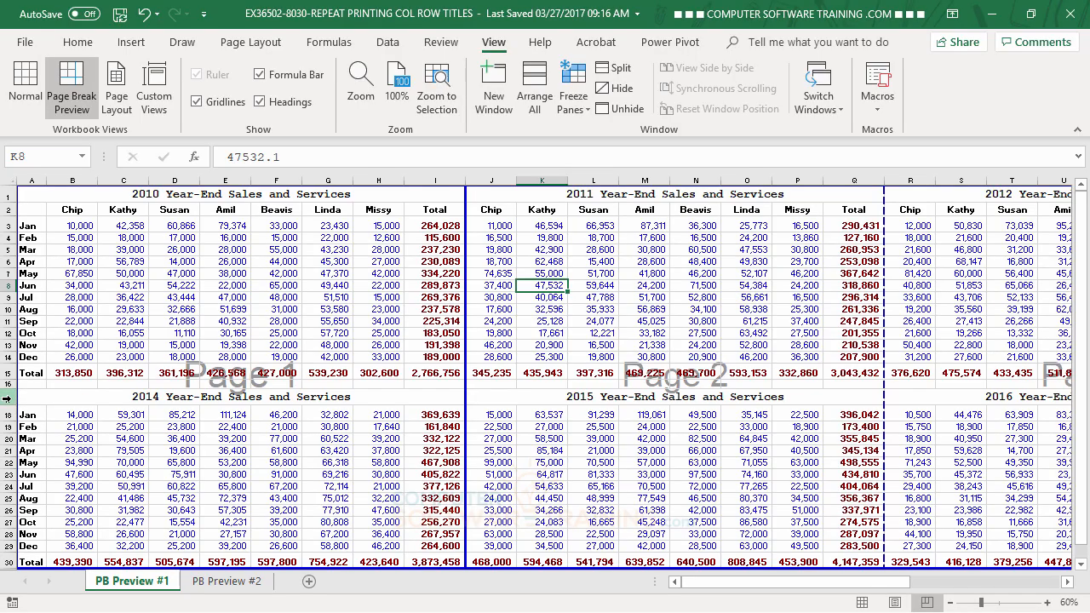
Insert a horizontal page break above row 17, separating the 2010–2013 tables from the 2014–2017 tables.
{"action": "right_click", "coordinate": [7, 399]}
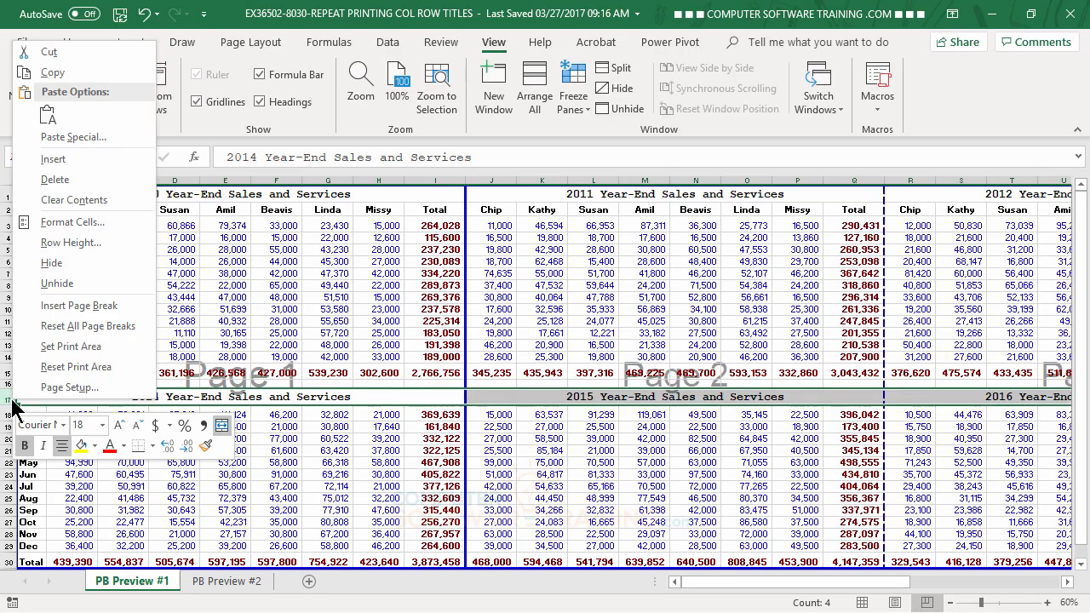
{"action": "left_click", "coordinate": [79, 306]}
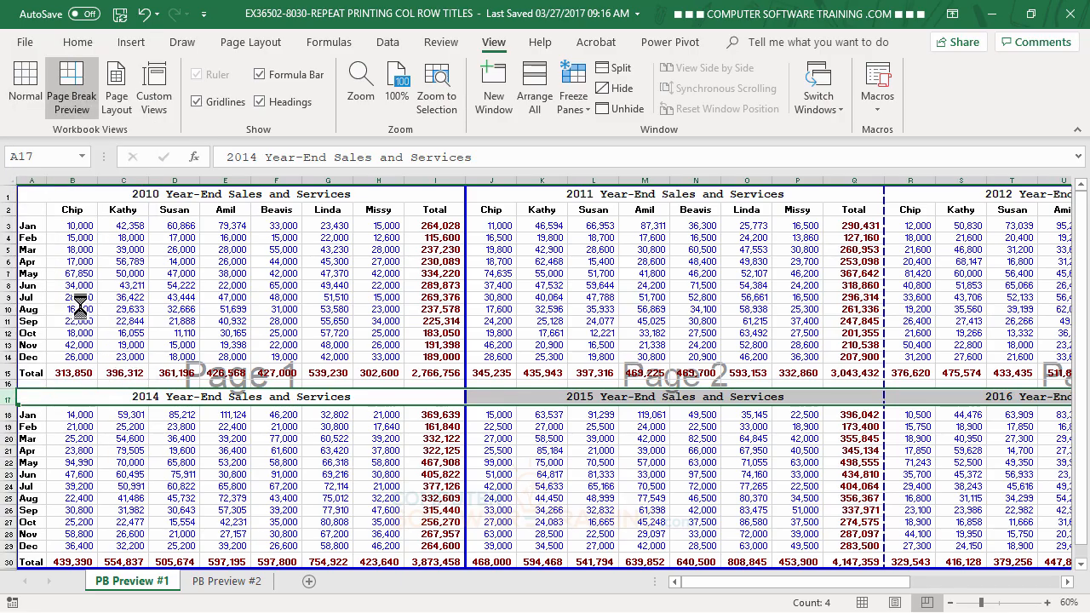
{"action": "left_click", "coordinate": [75, 461]}
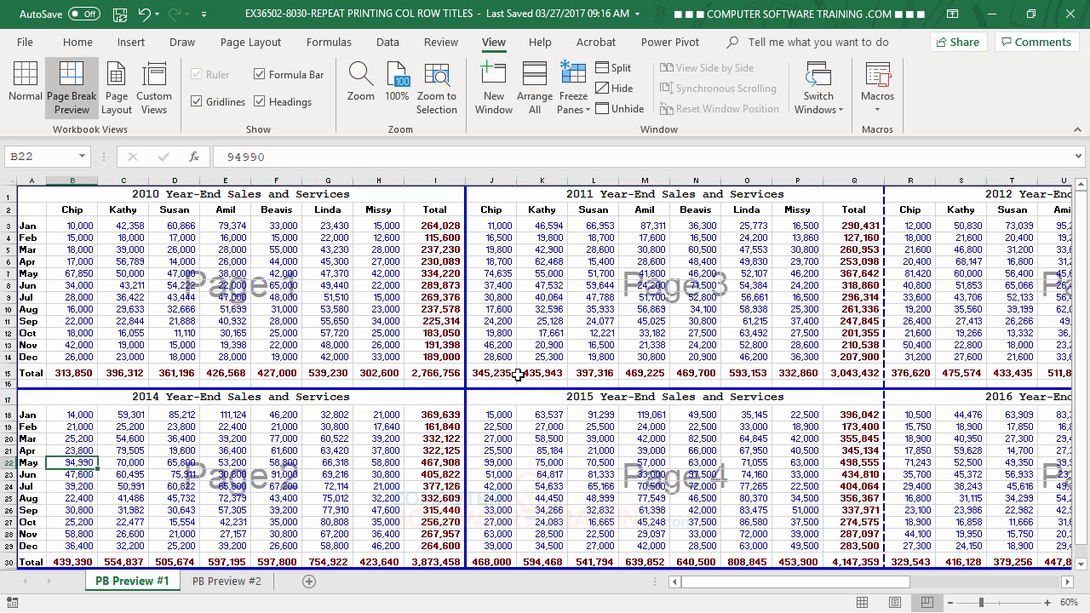
{"action": "left_click_drag", "start_coordinate": [413, 389], "coordinate": [413, 406]}
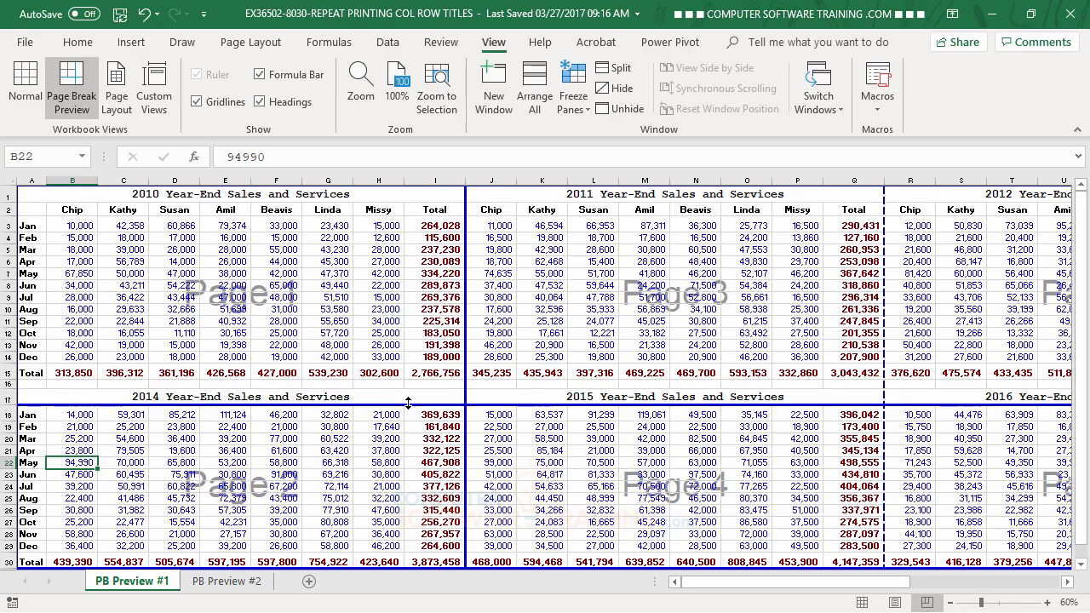
{"action": "left_click_drag", "start_coordinate": [406, 402], "coordinate": [406, 389]}
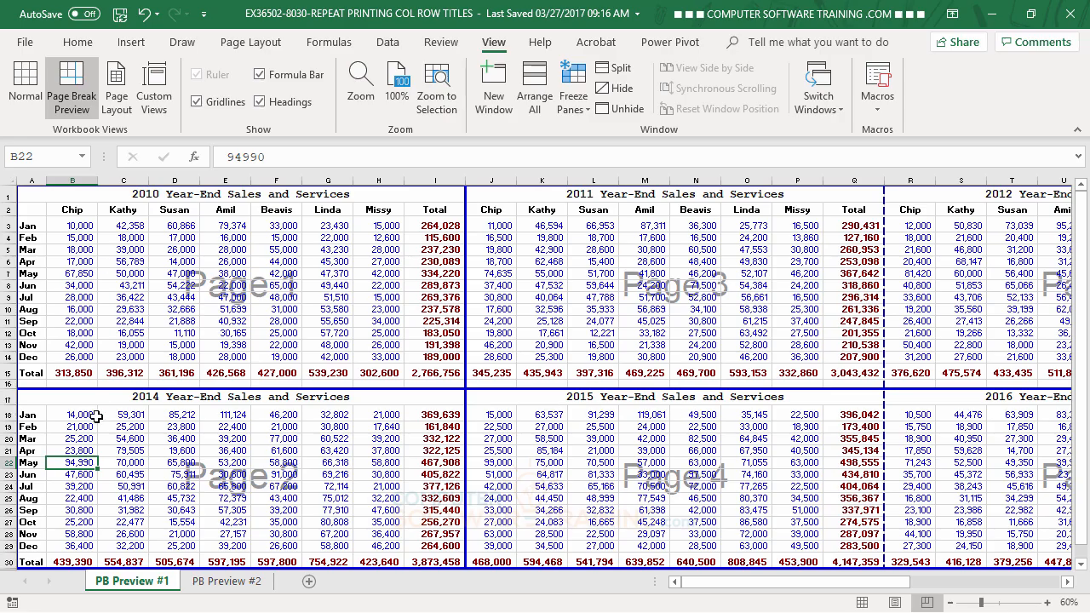
{"action": "left_click", "coordinate": [576, 435]}
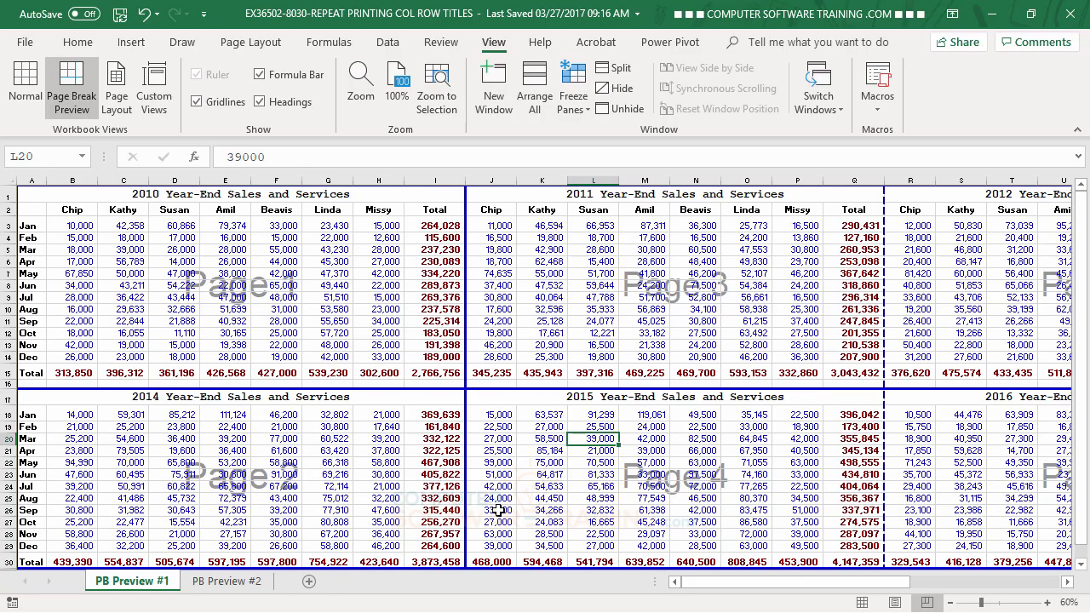
Set the print titles to repeat row 2 (2:2) at the top and column A (A:A) at the left of each page.
{"action": "left_click", "coordinate": [253, 42]}
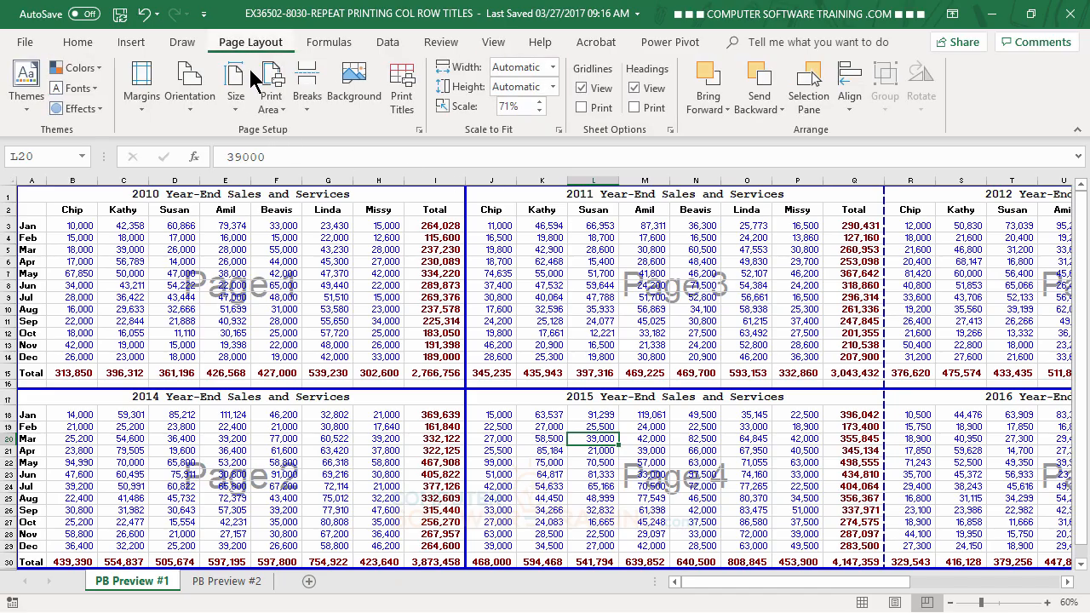
{"action": "left_click", "coordinate": [405, 103]}
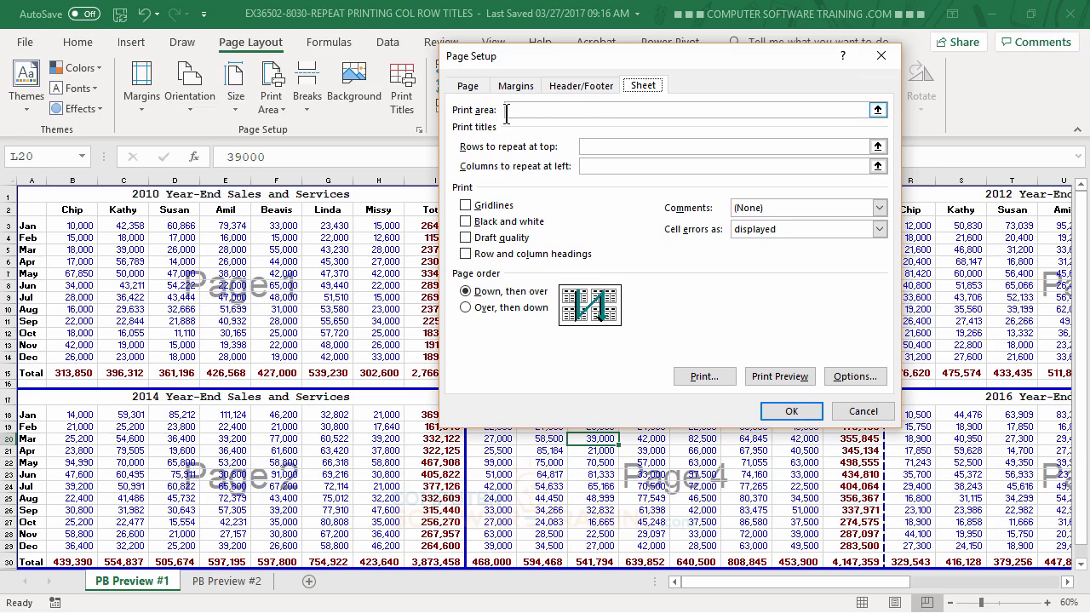
{"action": "left_click", "coordinate": [589, 145]}
{"action": "left_click", "coordinate": [607, 167]}
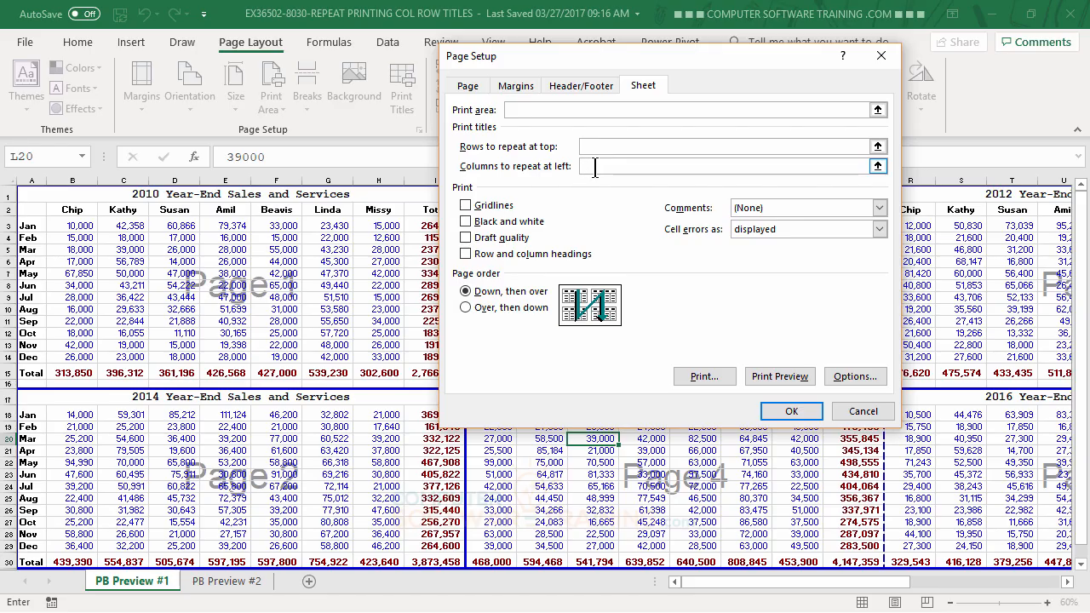
{"action": "left_click", "coordinate": [30, 267]}
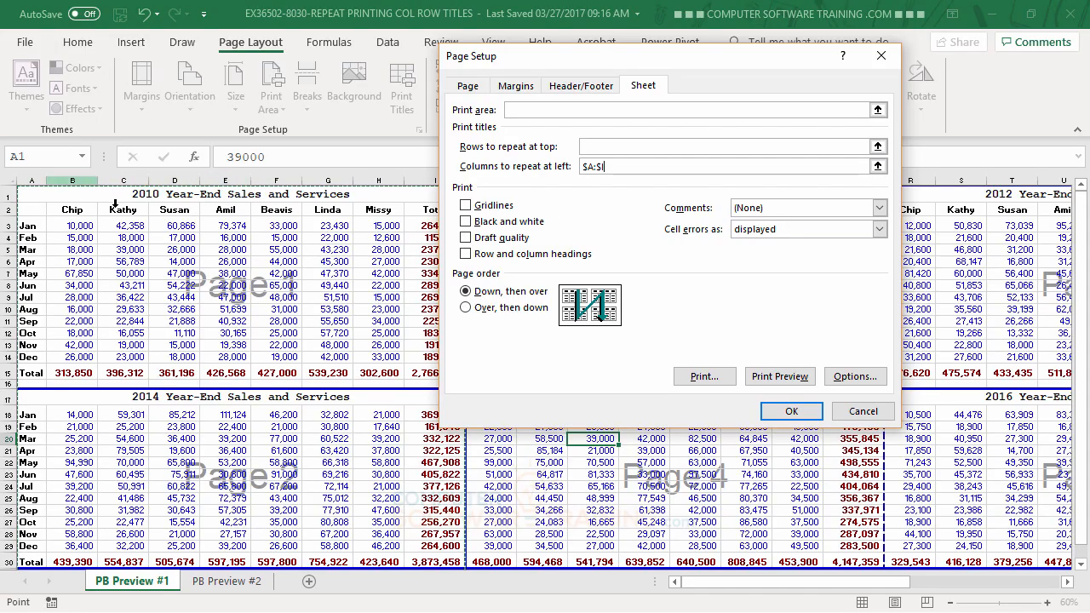
{"action": "left_click", "coordinate": [615, 166]}
{"action": "key", "text": "BackSpace"}
{"action": "key", "text": "BackSpace"}
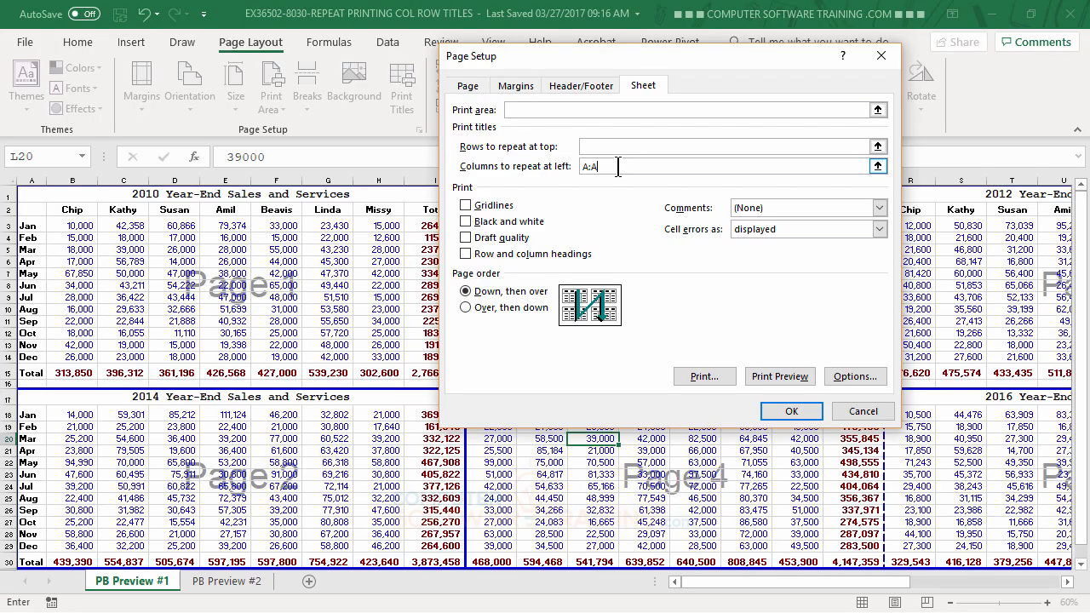
{"action": "left_click", "coordinate": [588, 145]}
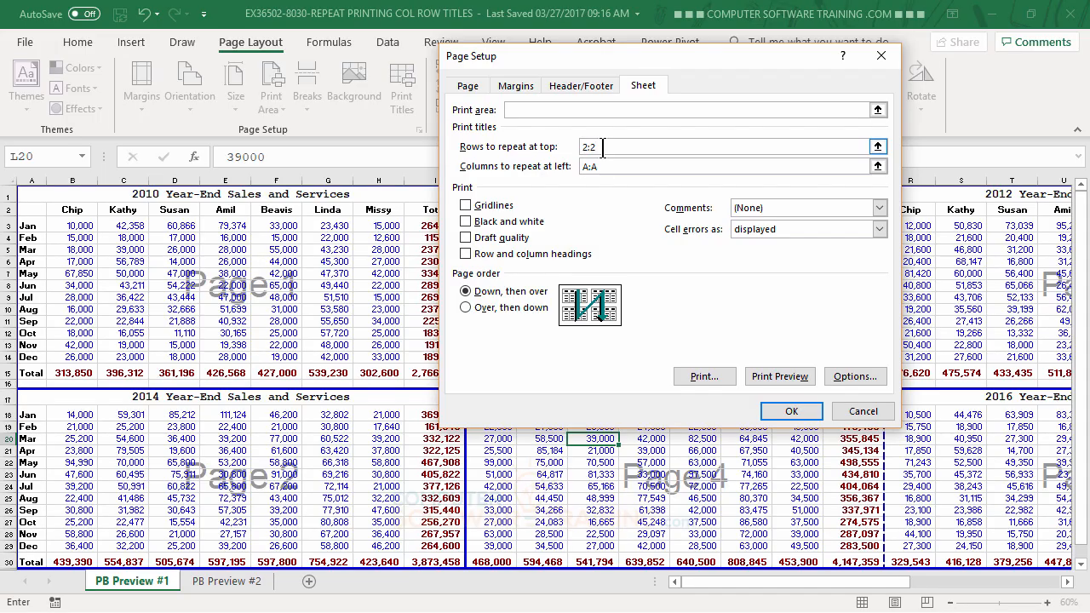
{"action": "left_click", "coordinate": [791, 413]}
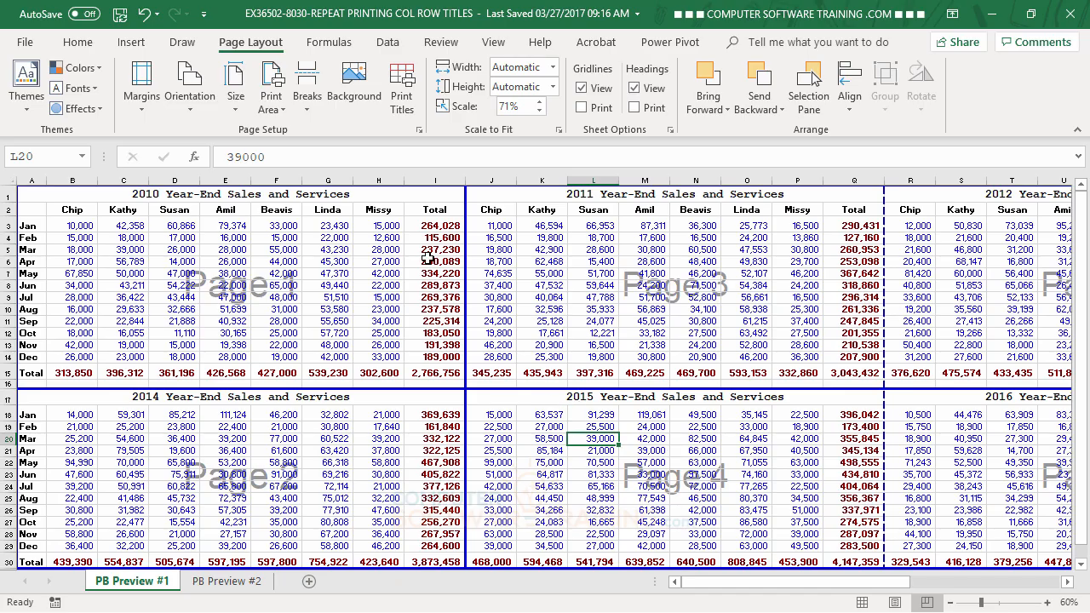
Reopen the print title settings and change the page order to "Over, then down".
{"action": "left_click", "coordinate": [400, 94]}
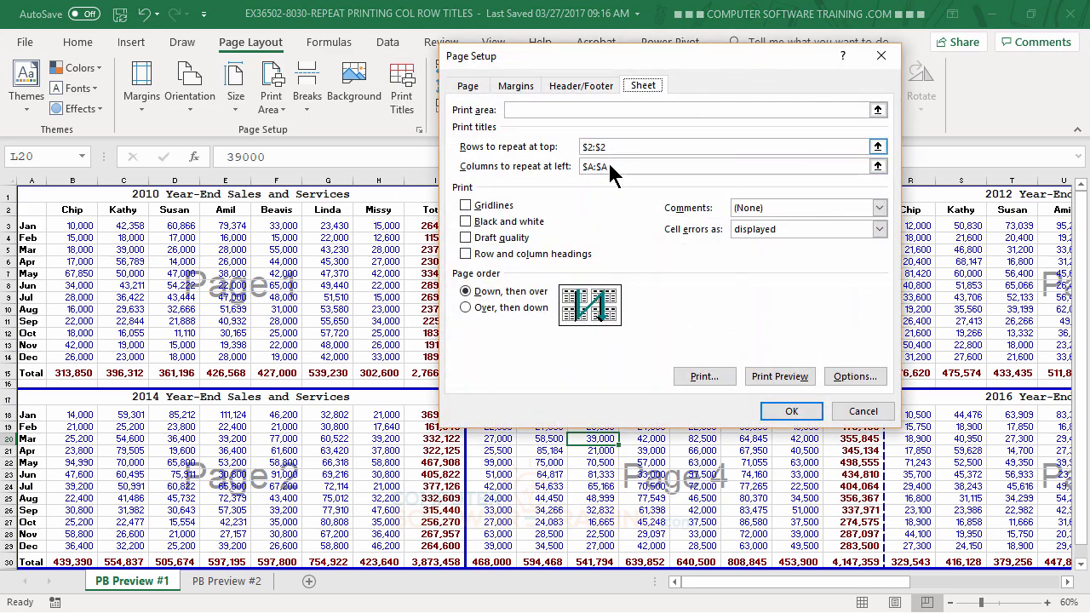
{"action": "left_click", "coordinate": [654, 166]}
{"action": "left_click", "coordinate": [645, 86]}
{"action": "left_click", "coordinate": [466, 308]}
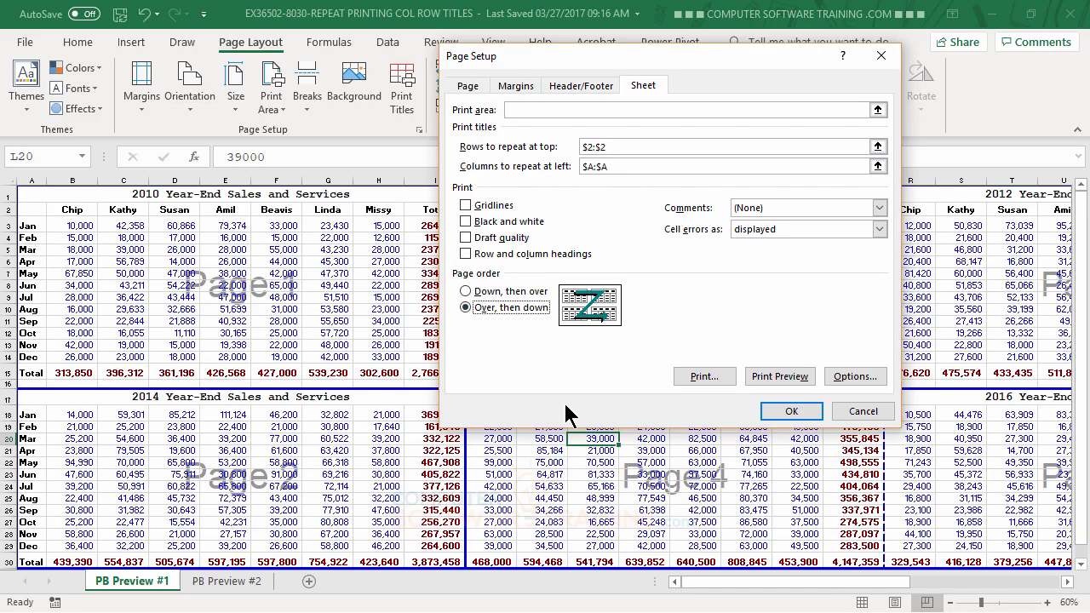
{"action": "left_click", "coordinate": [780, 413]}
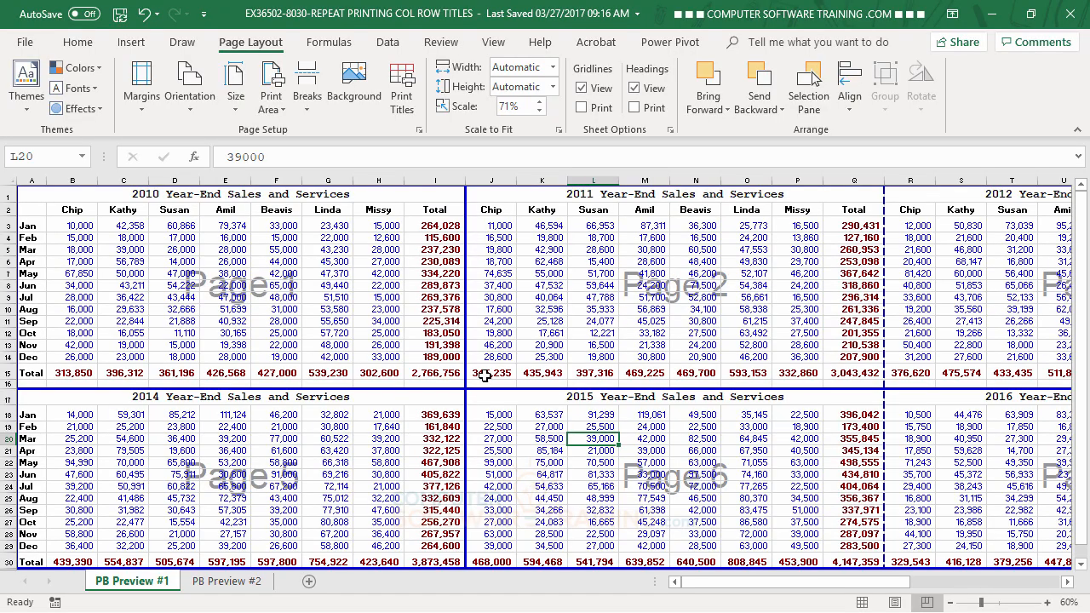
Preview the printout page by page through all the yearly tables, checking the title and header order, and return to the worksheet.
{"action": "left_click", "coordinate": [28, 44]}
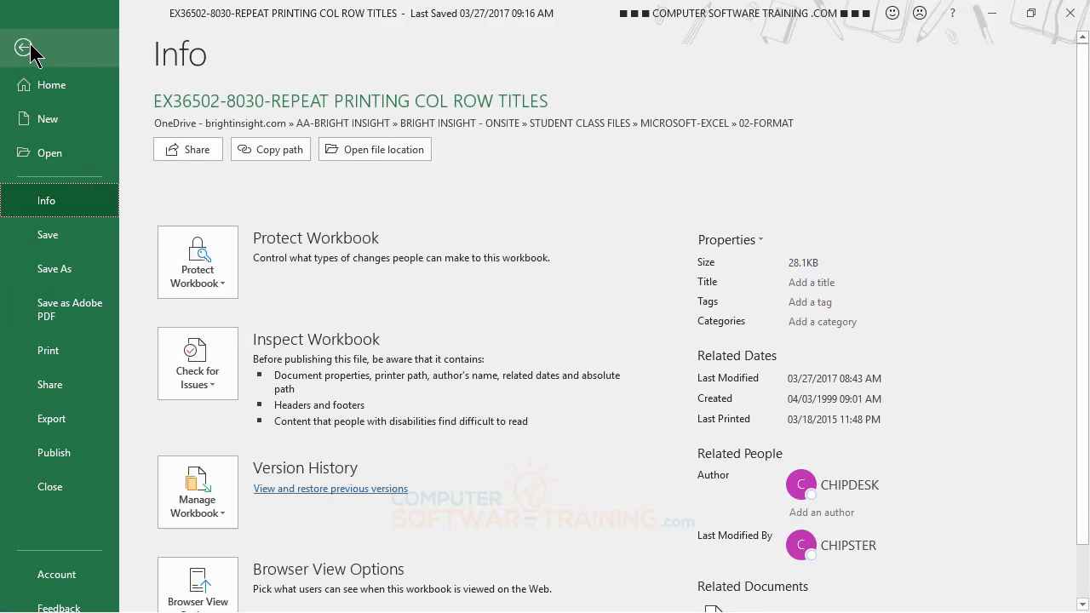
{"action": "left_click", "coordinate": [49, 354]}
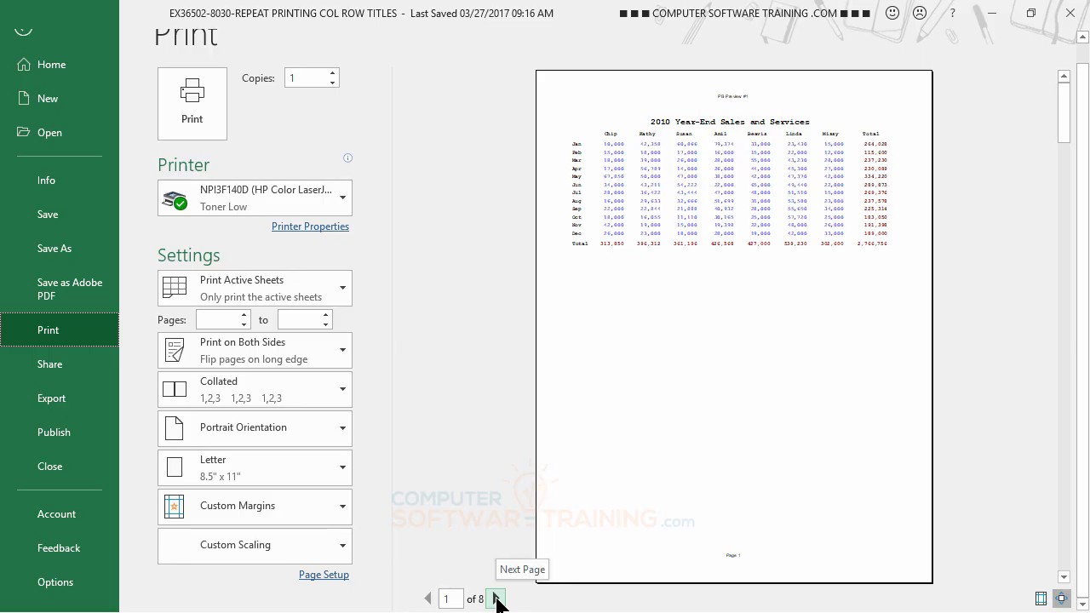
{"action": "left_click", "coordinate": [495, 600]}
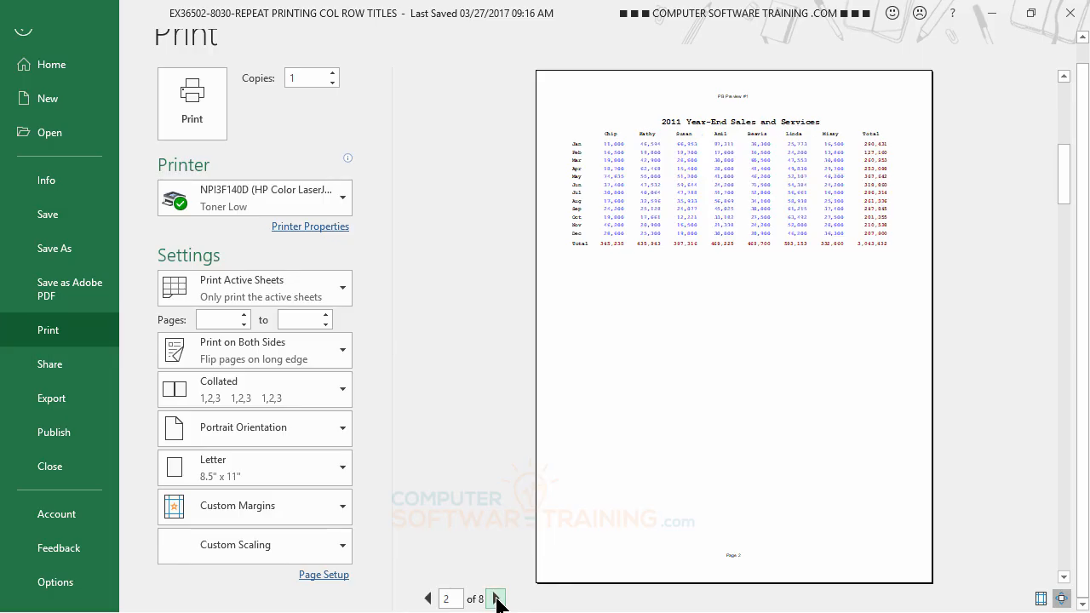
{"action": "left_click", "coordinate": [496, 599]}
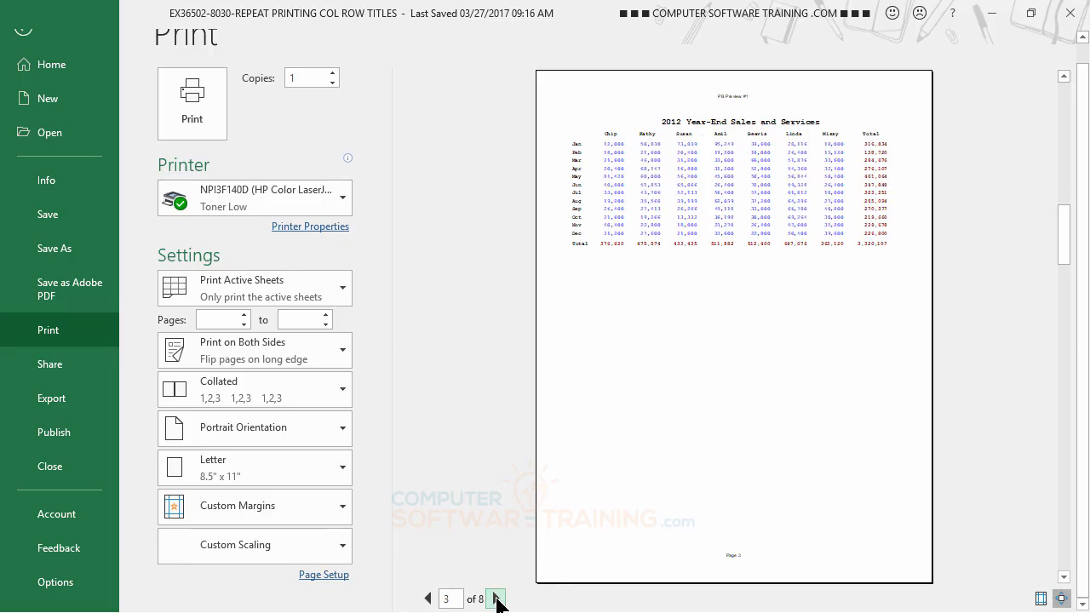
{"action": "left_click", "coordinate": [496, 599]}
{"action": "left_click", "coordinate": [496, 599]}
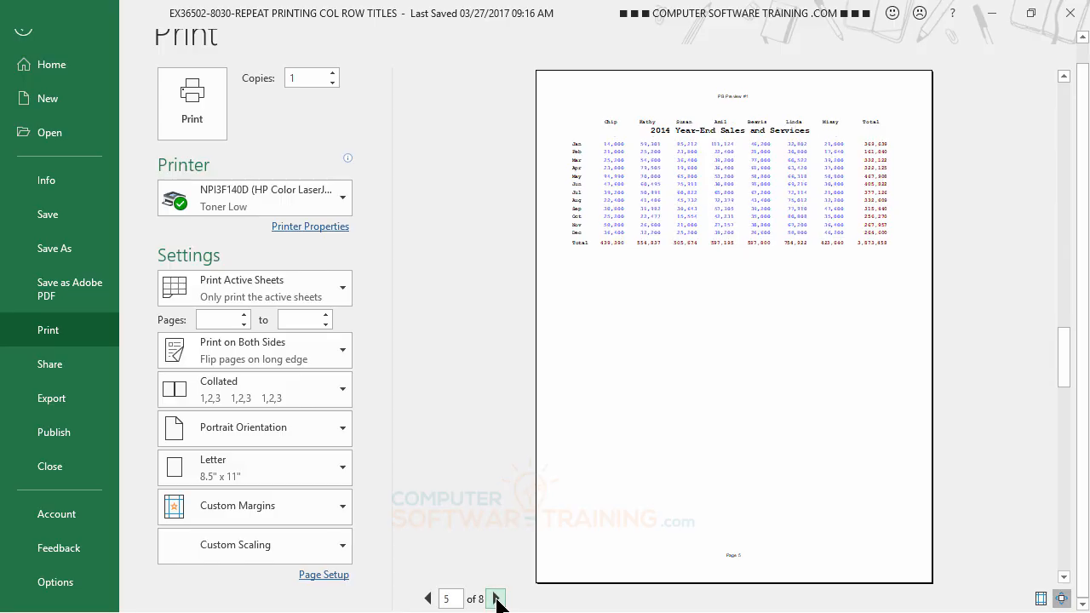
{"action": "left_click", "coordinate": [495, 600]}
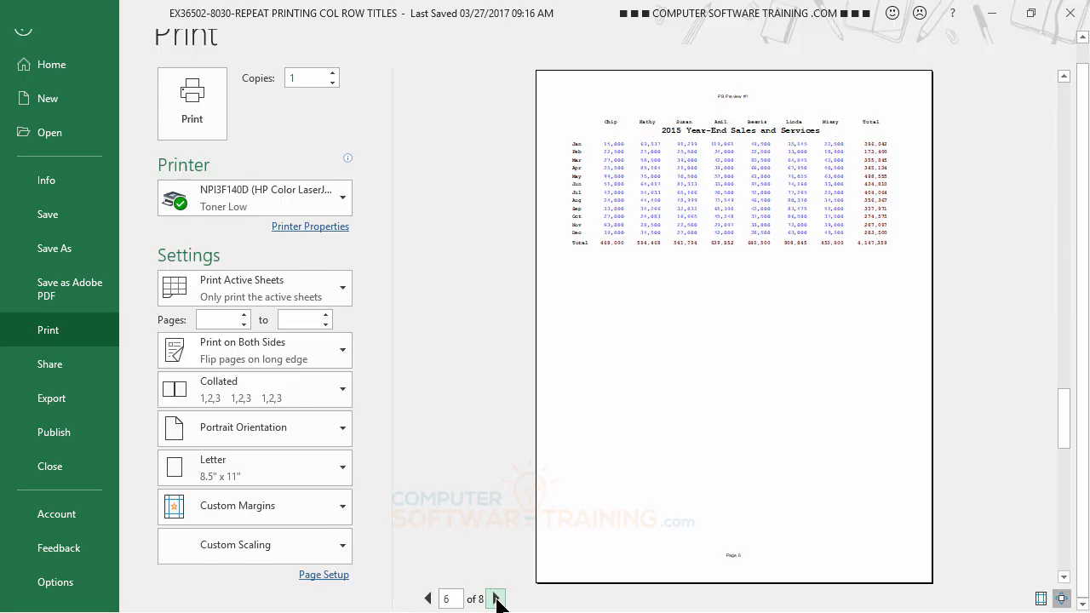
{"action": "left_click", "coordinate": [496, 600]}
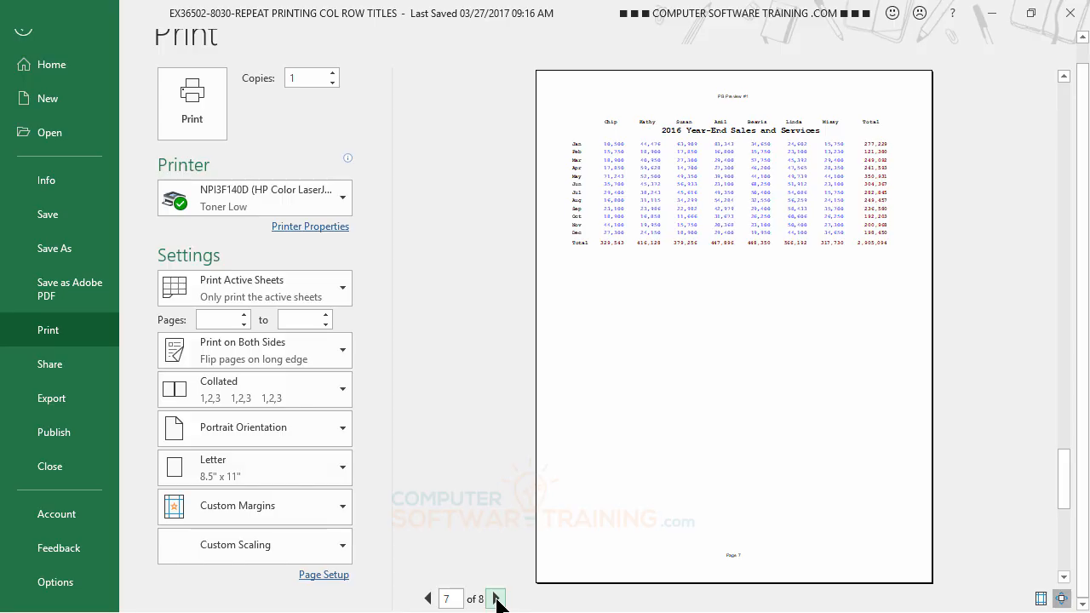
{"action": "left_click", "coordinate": [496, 599]}
{"action": "key", "text": "Escape"}
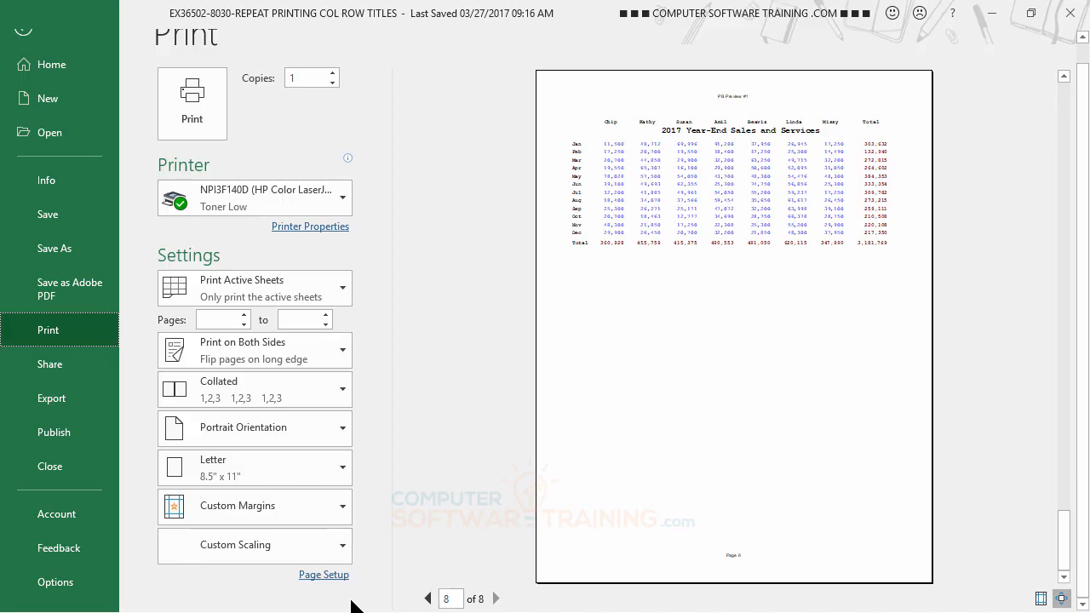
{"action": "left_click", "coordinate": [23, 30]}
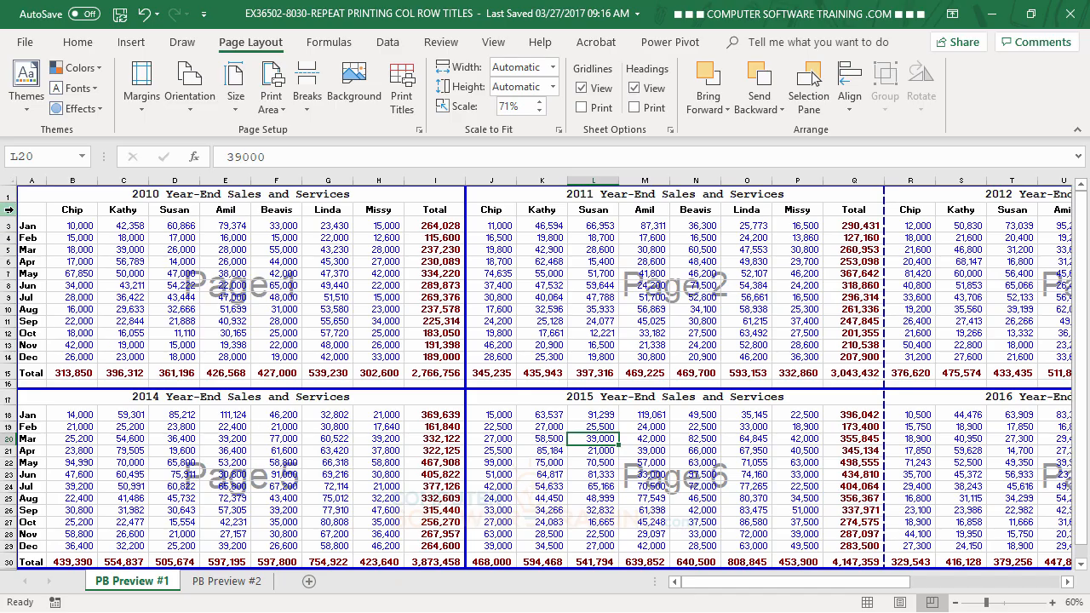
Copy header row 2 and insert the copied row above row 18, under the 2014–2017 table titles.
{"action": "left_click", "coordinate": [8, 225]}
{"action": "left_click", "coordinate": [8, 209]}
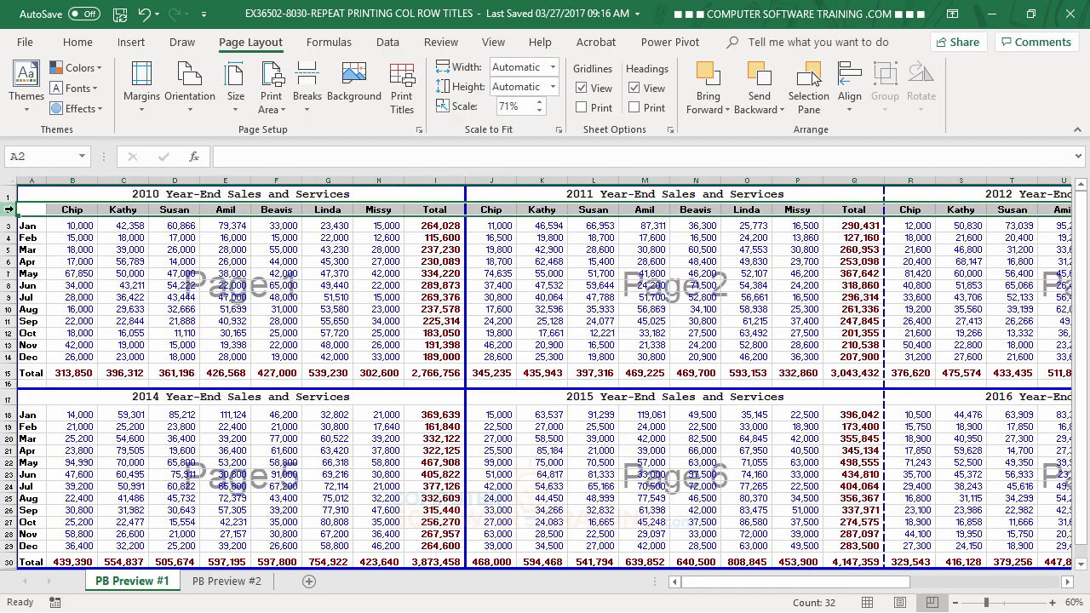
{"action": "right_click", "coordinate": [9, 209]}
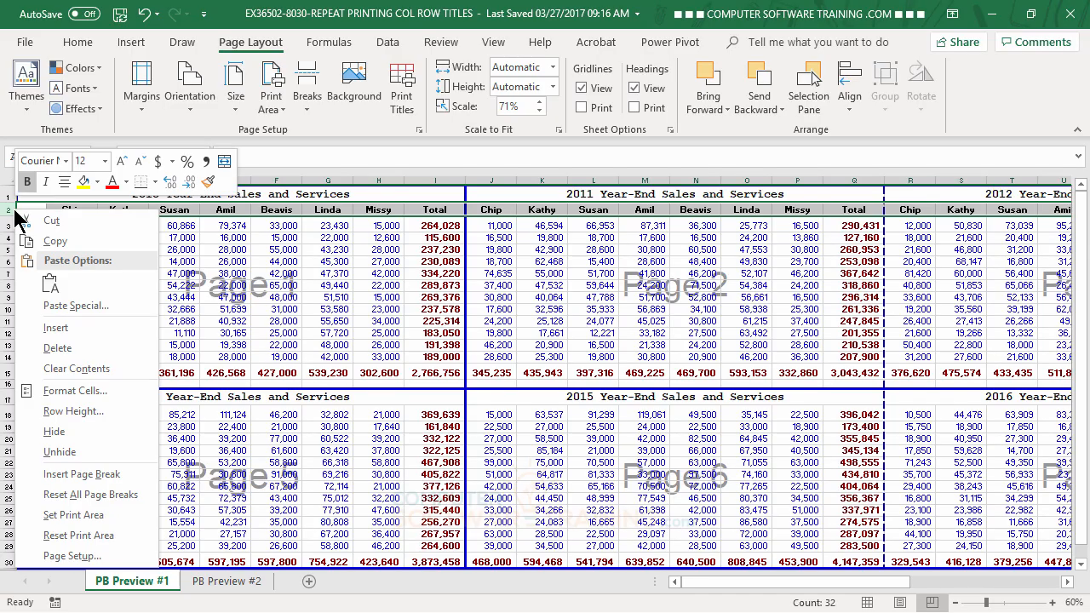
{"action": "left_click", "coordinate": [62, 242]}
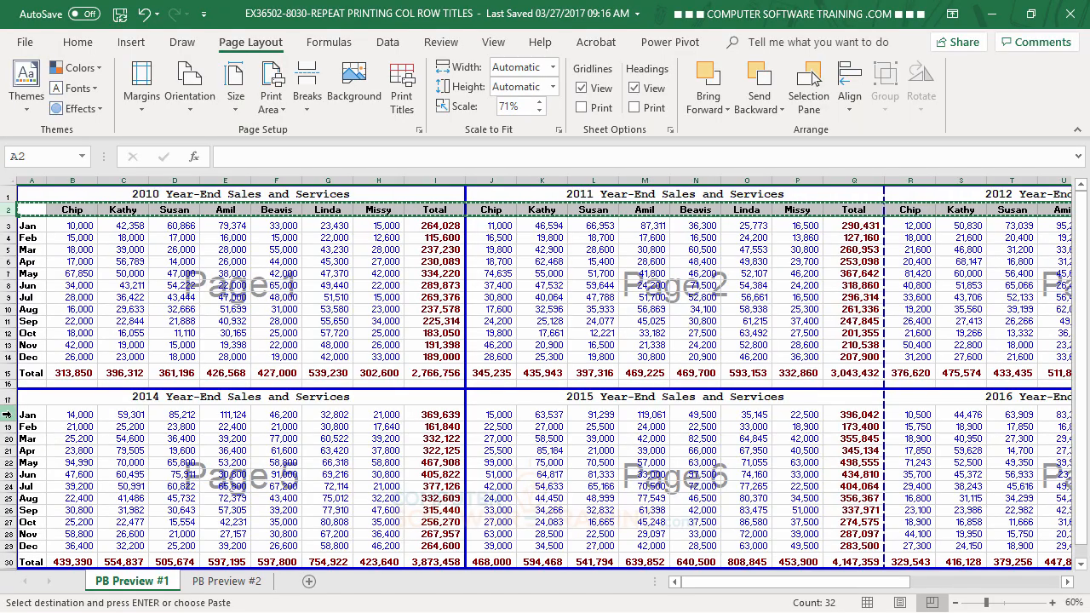
{"action": "left_click", "coordinate": [7, 415]}
{"action": "right_click", "coordinate": [9, 415]}
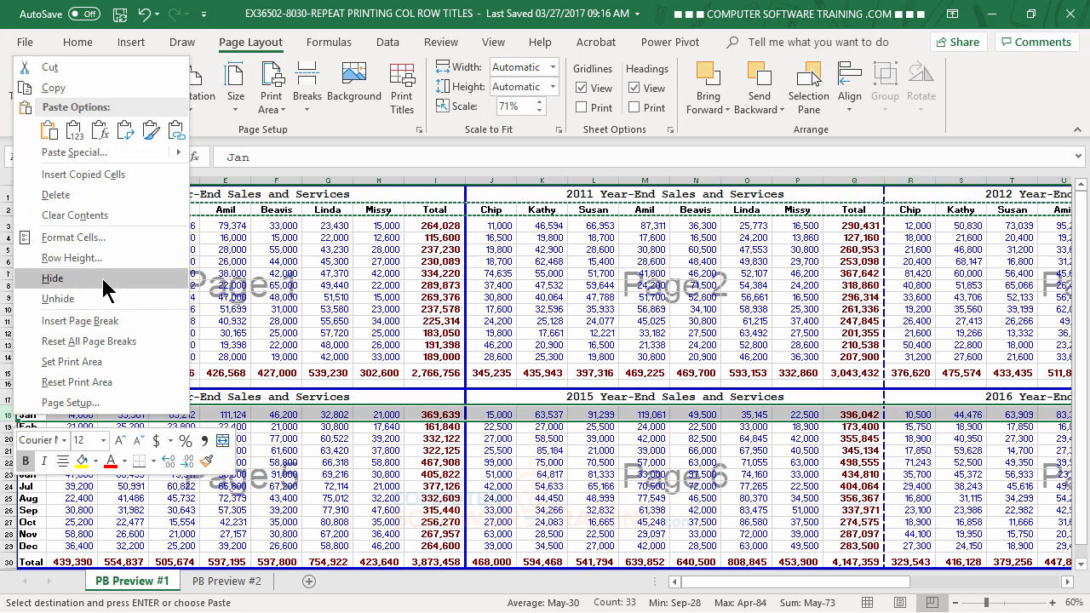
{"action": "left_click", "coordinate": [92, 173]}
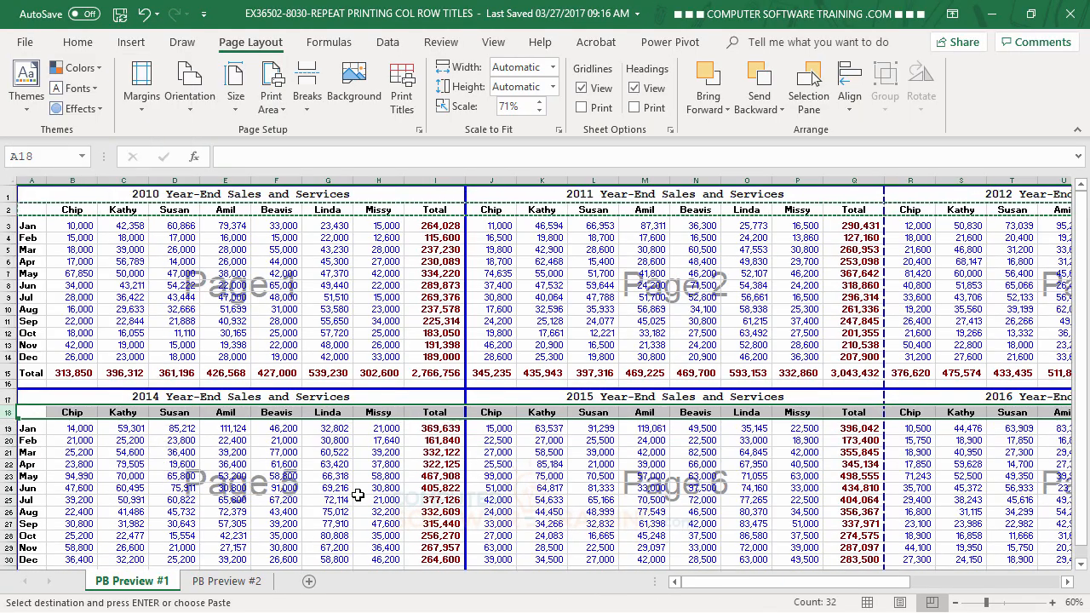
{"action": "left_click", "coordinate": [359, 497]}
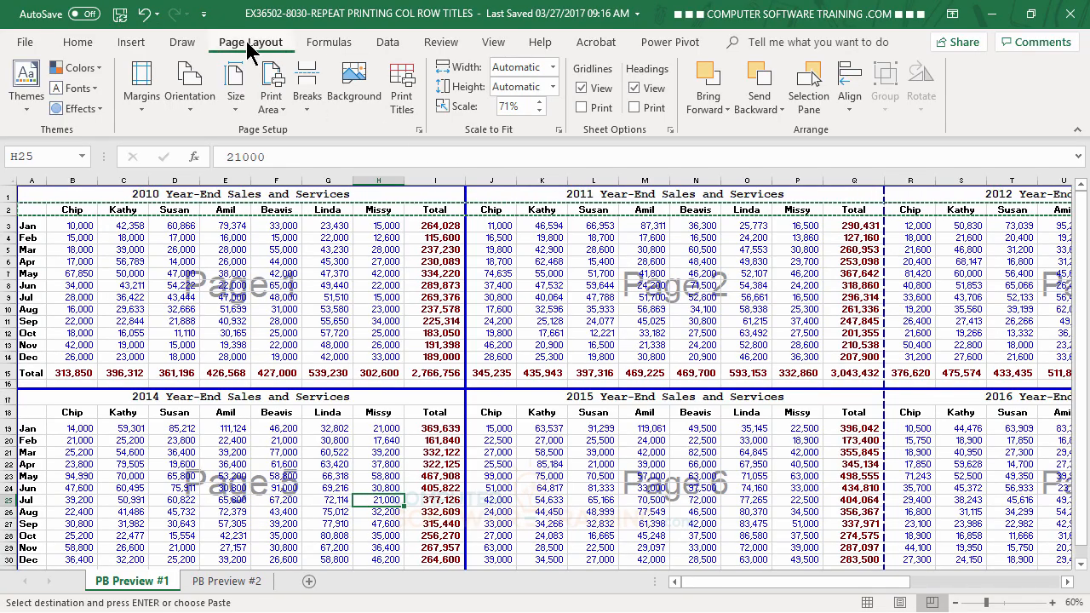
Clear the rows to repeat at top from the print titles, keeping column A as the repeating column.
{"action": "left_click", "coordinate": [402, 94]}
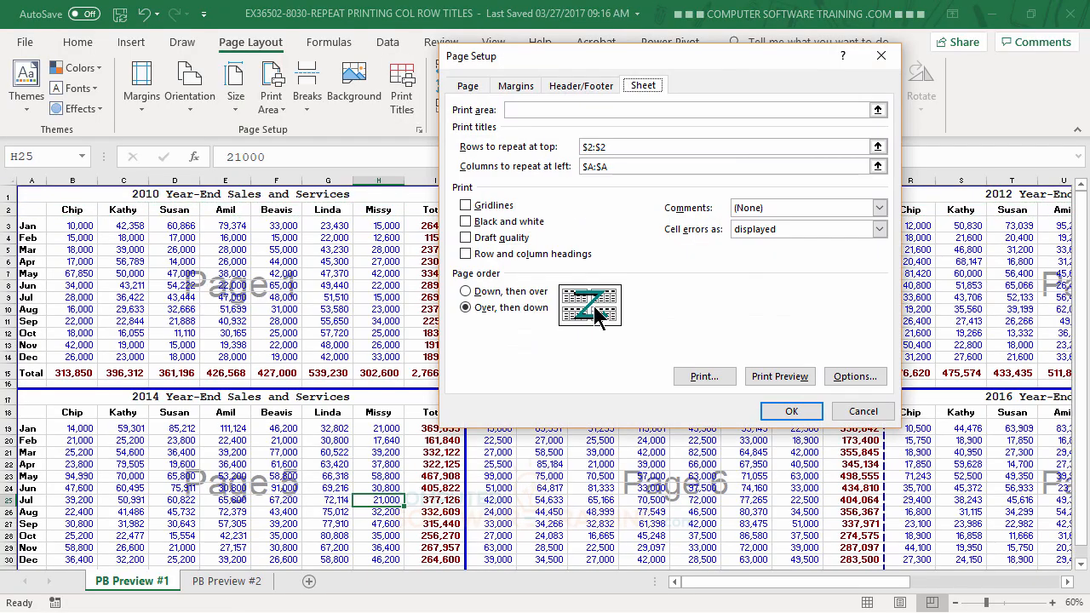
{"action": "left_click", "coordinate": [624, 146]}
{"action": "key", "text": "BackSpace"}
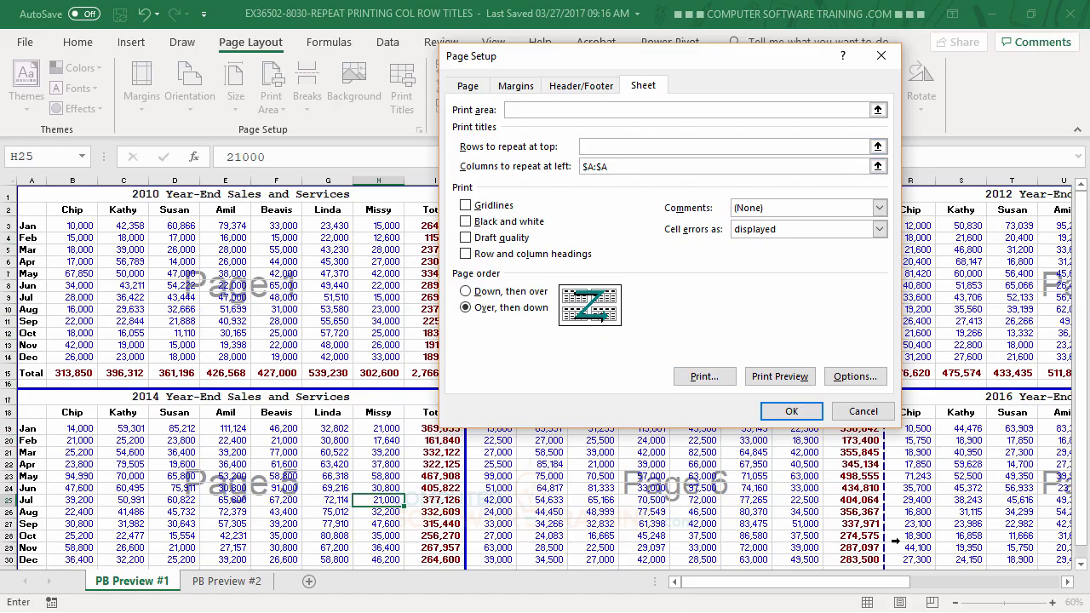
{"action": "left_click", "coordinate": [791, 411]}
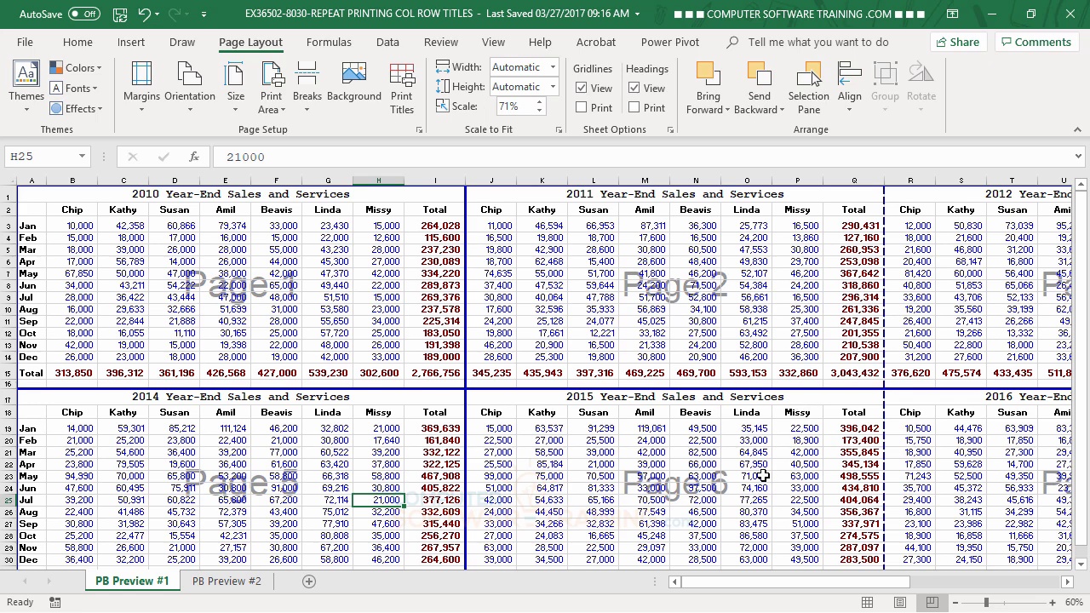
Preview the printout again through the last page, checking the headings of each yearly table, and return to the worksheet.
{"action": "left_click", "coordinate": [28, 47]}
{"action": "left_click", "coordinate": [69, 360]}
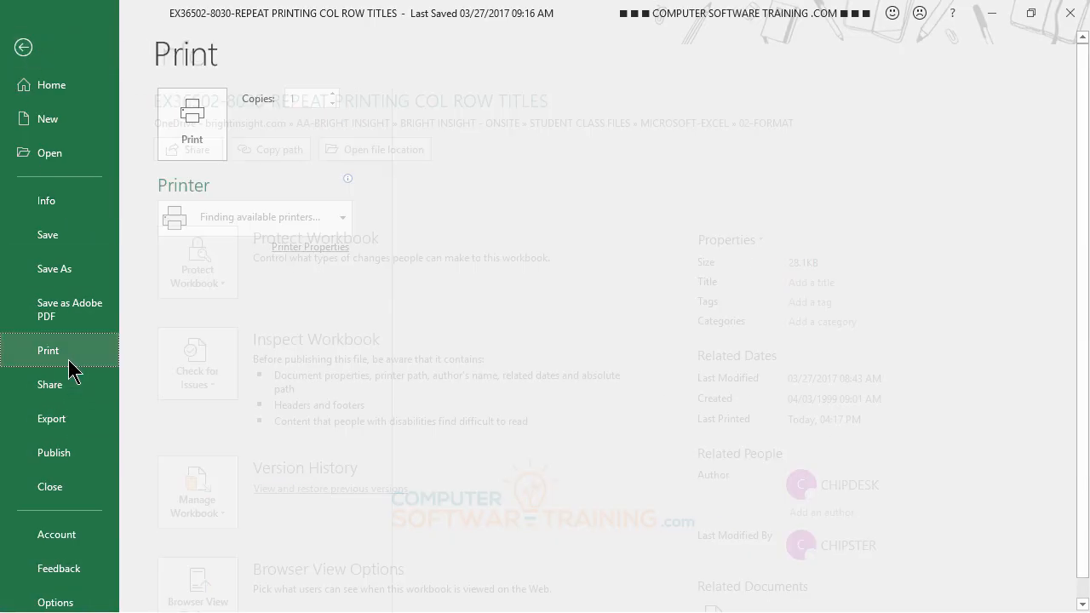
{"action": "scroll", "coordinate": [627, 537], "scroll_direction": "down", "scroll_amount": 1}
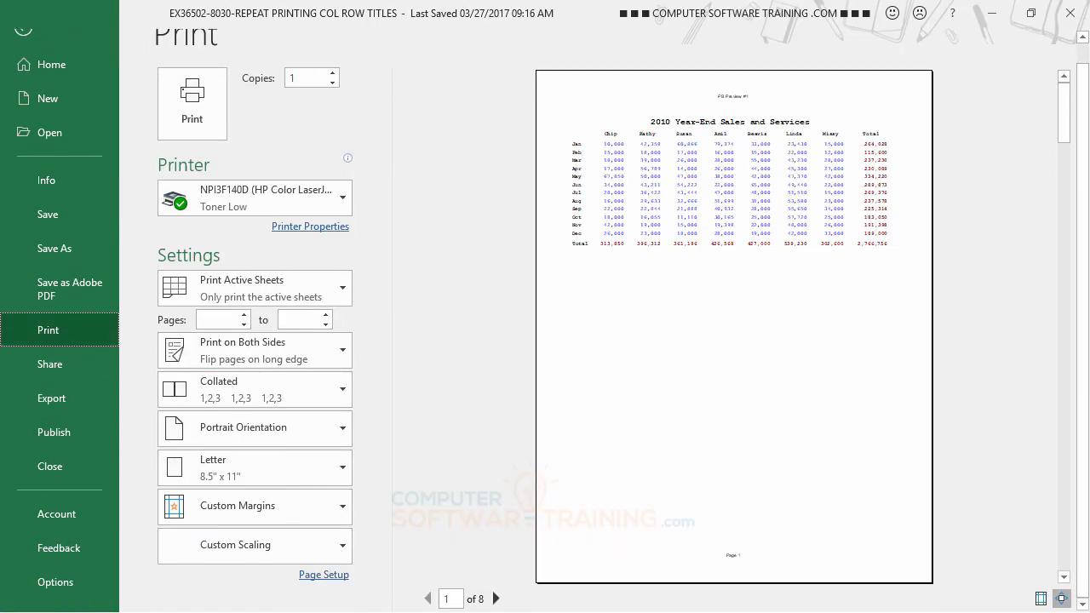
{"action": "left_click", "coordinate": [496, 599]}
{"action": "left_click", "coordinate": [496, 598]}
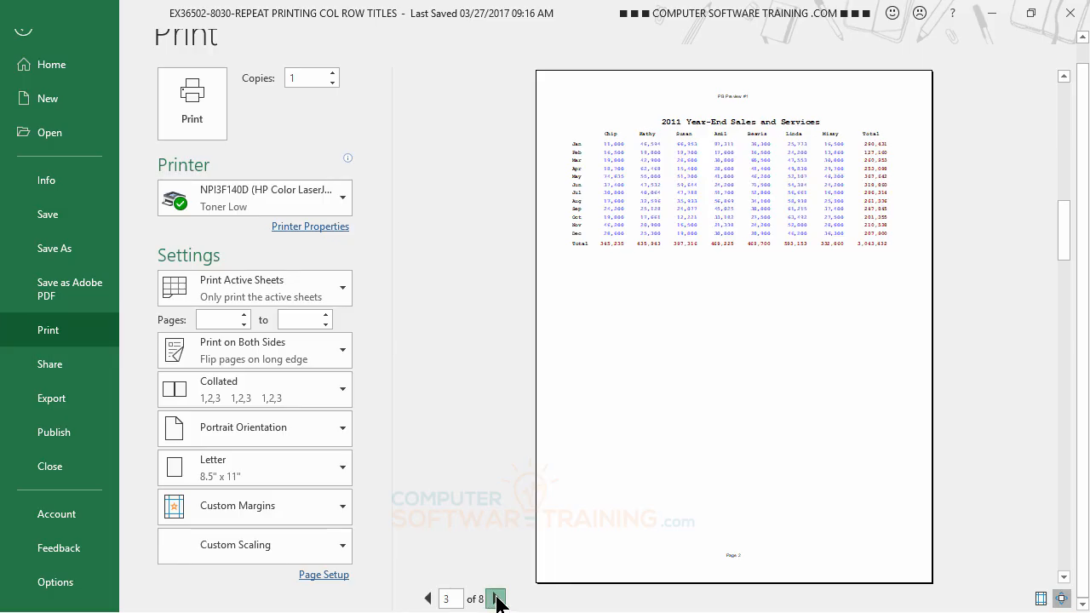
{"action": "left_click", "coordinate": [496, 599]}
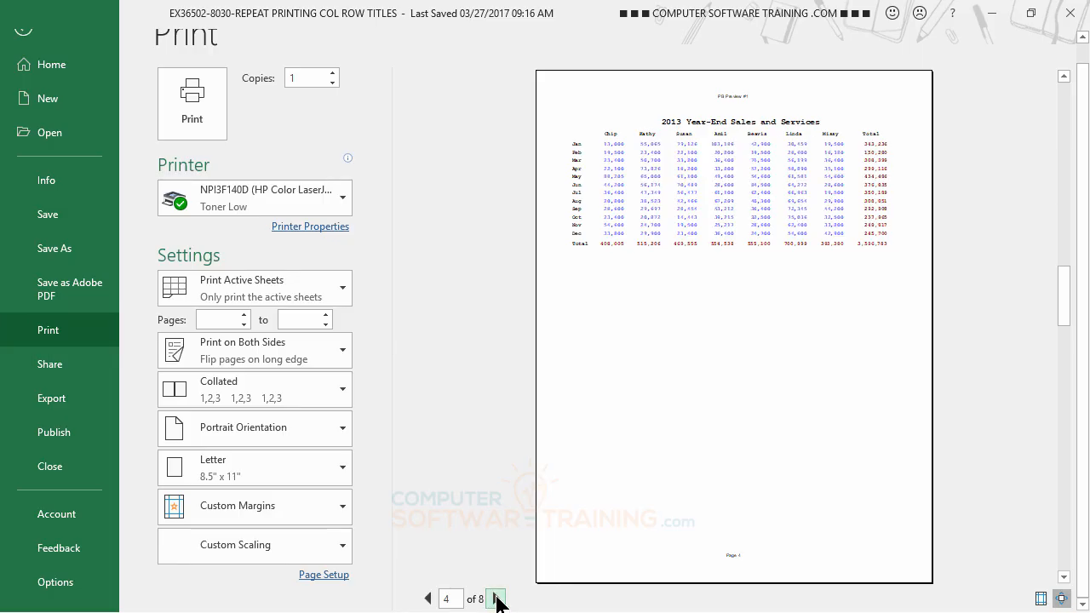
{"action": "left_click", "coordinate": [497, 599]}
{"action": "left_click", "coordinate": [496, 598]}
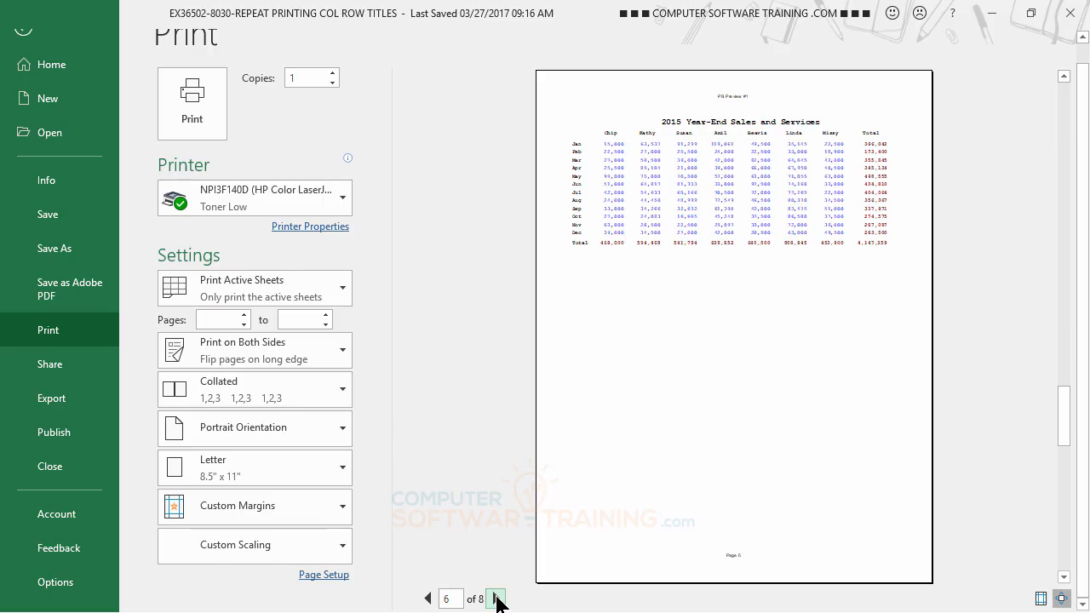
{"action": "left_click", "coordinate": [497, 599]}
{"action": "left_click", "coordinate": [496, 599]}
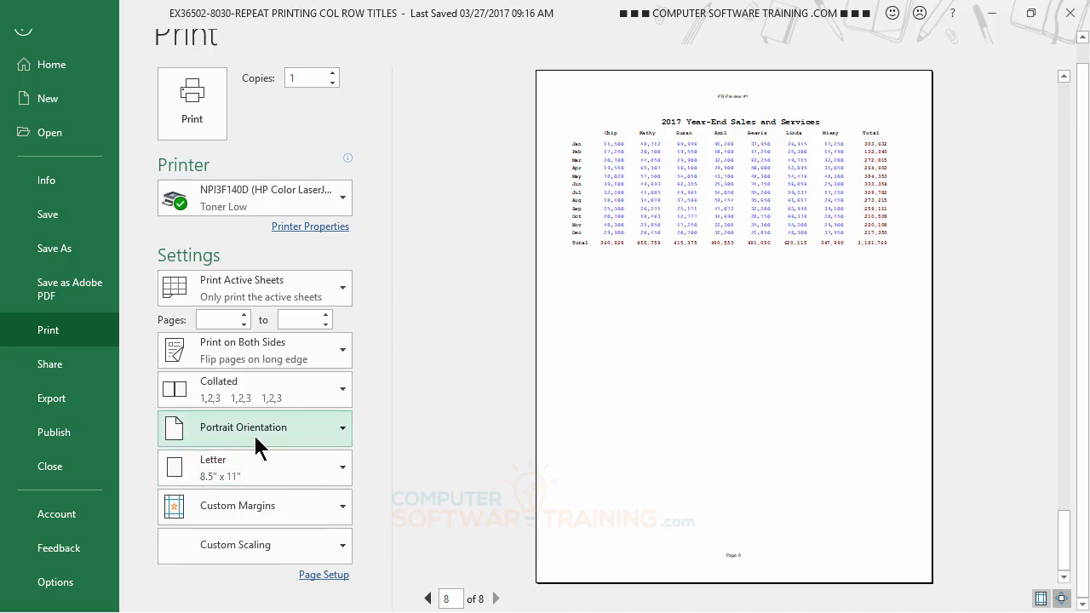
{"action": "left_click", "coordinate": [24, 32]}
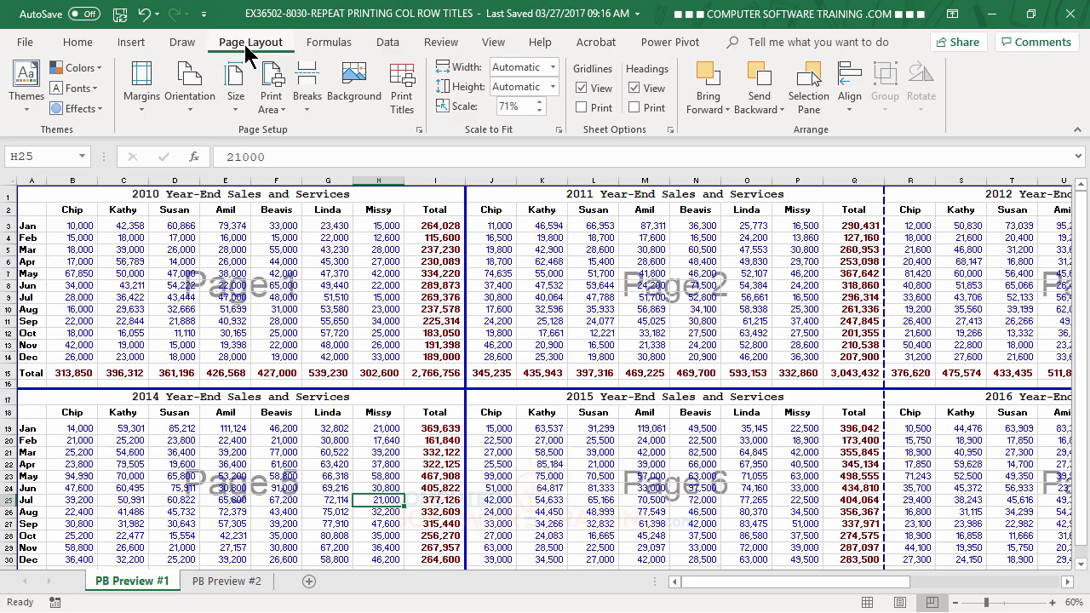
Change the page orientation to Landscape and check the page layout of the yearly tables.
{"action": "left_click", "coordinate": [189, 96]}
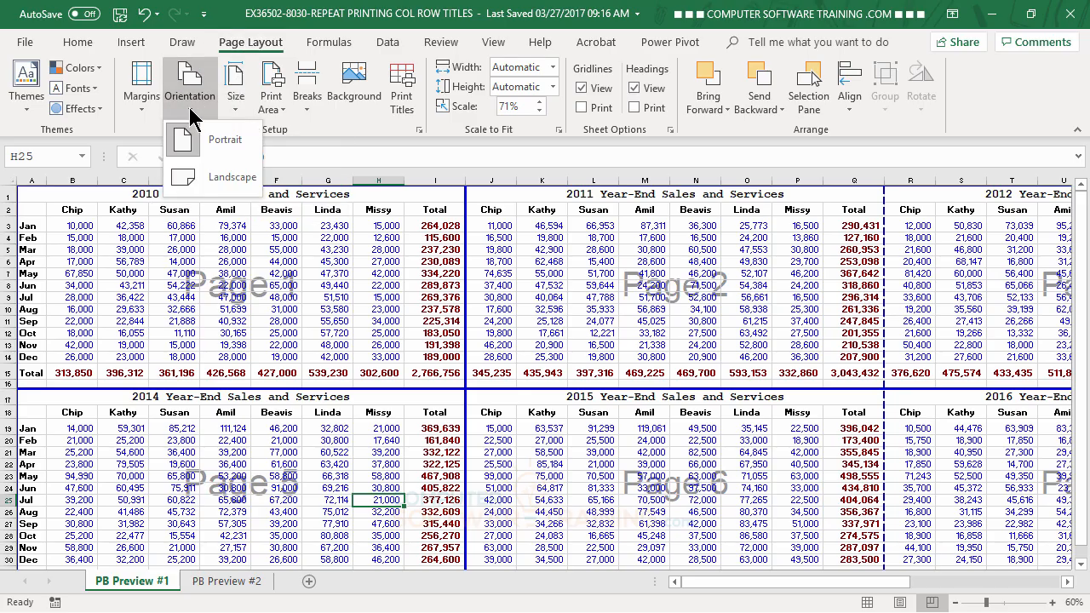
{"action": "left_click", "coordinate": [212, 176]}
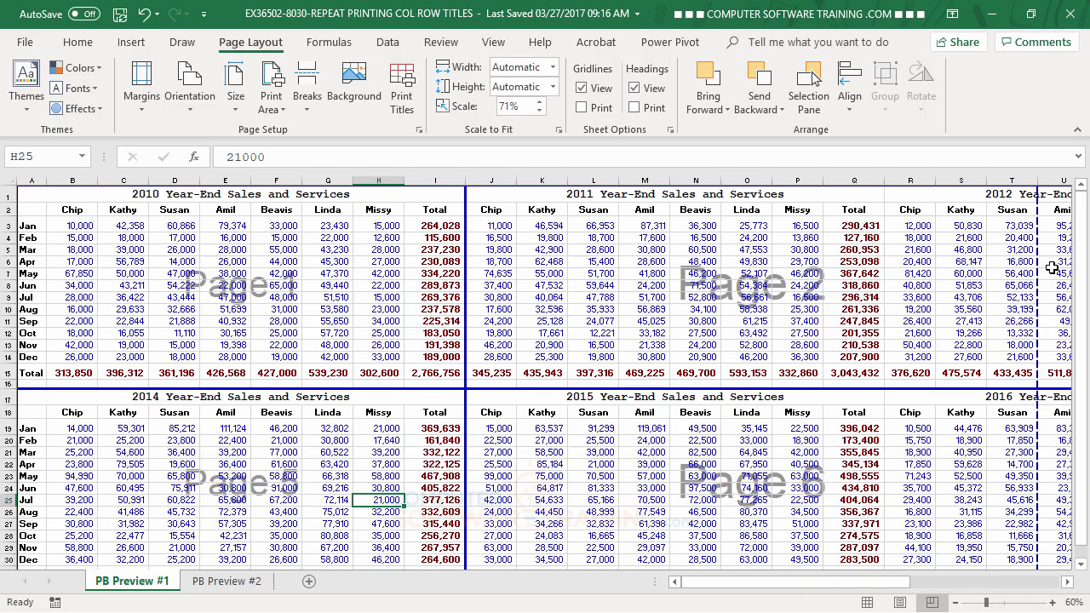
{"action": "scroll", "coordinate": [588, 402], "scroll_direction": "down", "scroll_amount": 3}
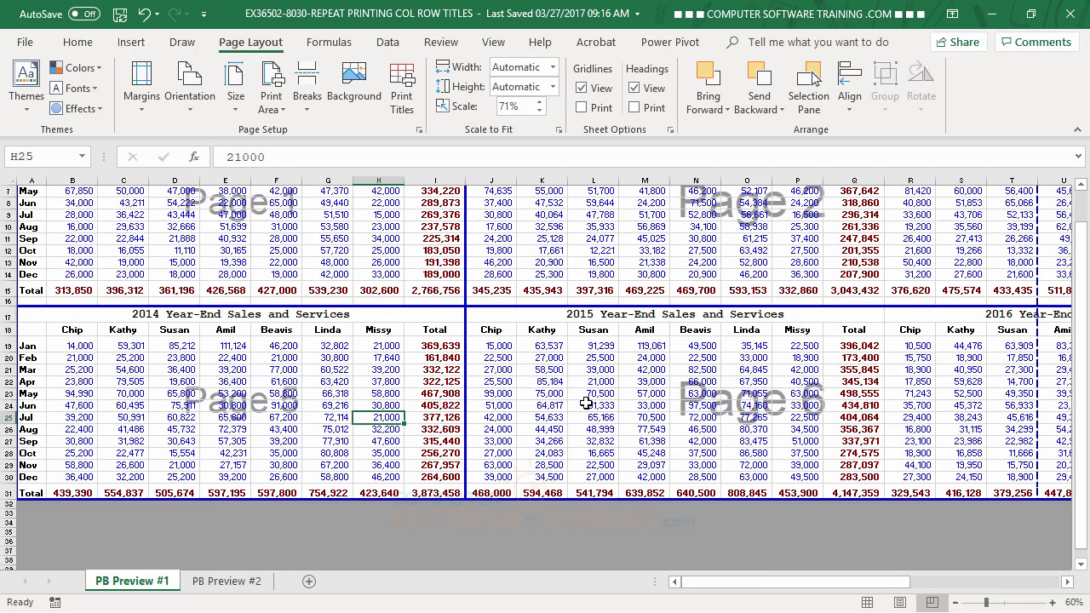
{"action": "scroll", "coordinate": [588, 401], "scroll_direction": "up", "scroll_amount": 1}
{"action": "scroll", "coordinate": [588, 402], "scroll_direction": "up", "scroll_amount": 2}
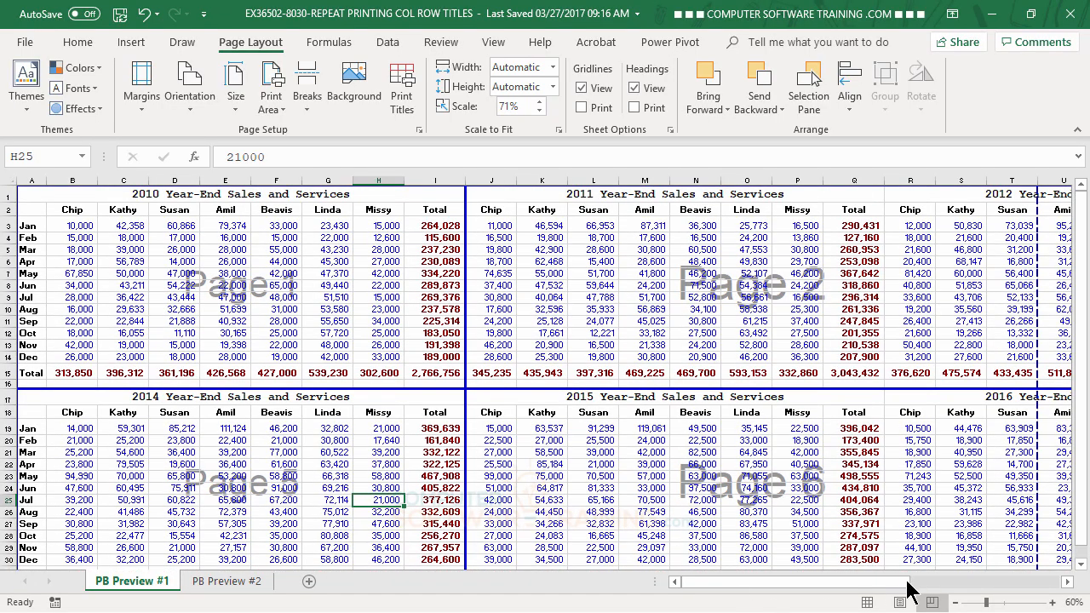
Move the remaining vertical page breaks to between columns Q and R and between columns Y and Z, after the 2011 and 2012 tables.
{"action": "left_click_drag", "start_coordinate": [906, 586], "coordinate": [958, 589]}
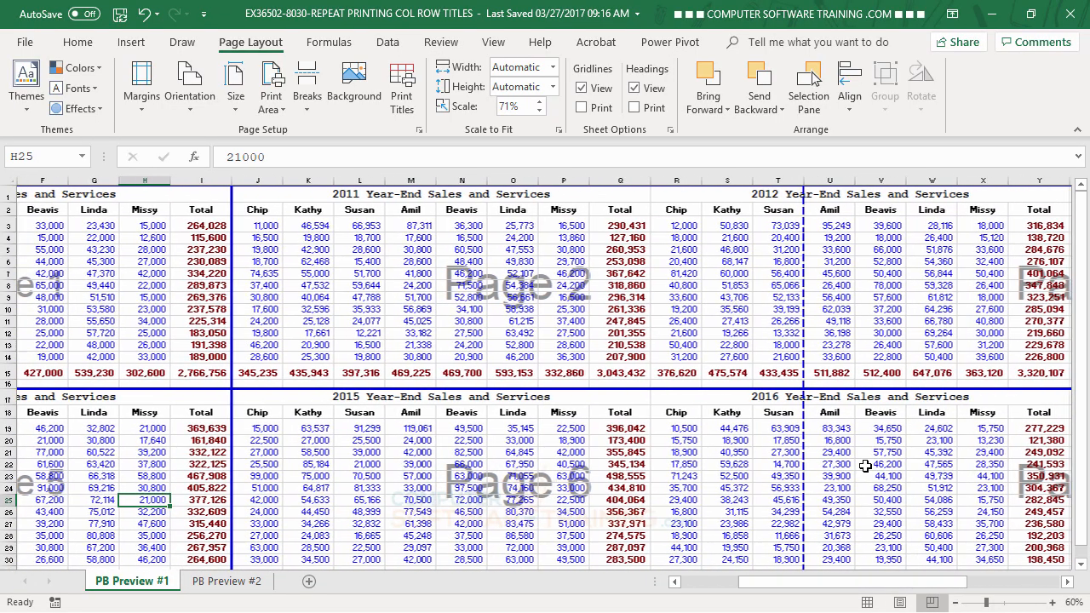
{"action": "left_click_drag", "start_coordinate": [805, 269], "coordinate": [645, 282]}
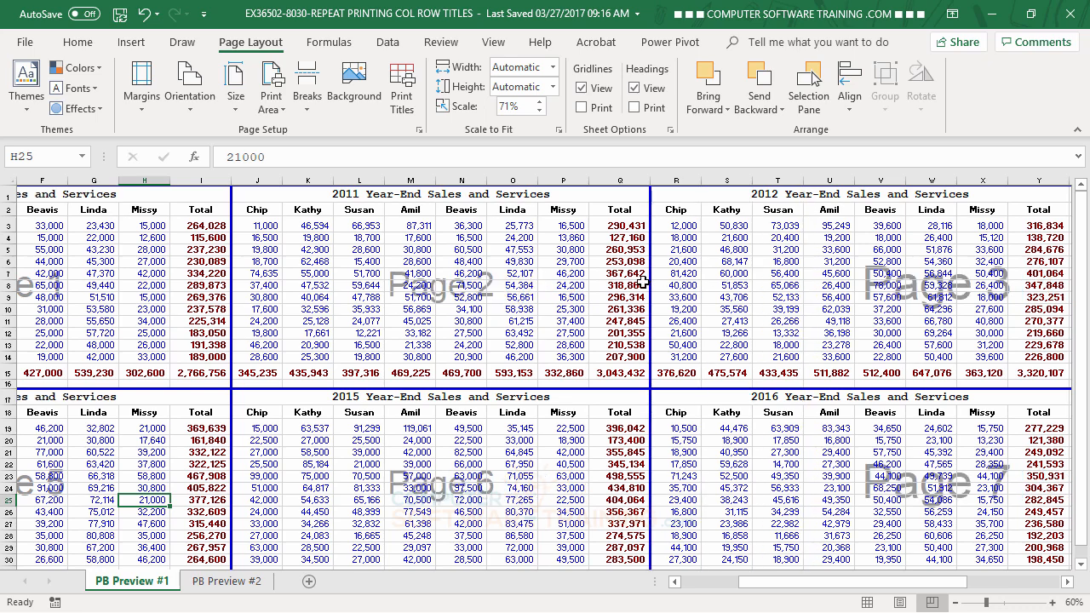
{"action": "left_click_drag", "start_coordinate": [869, 586], "coordinate": [985, 588]}
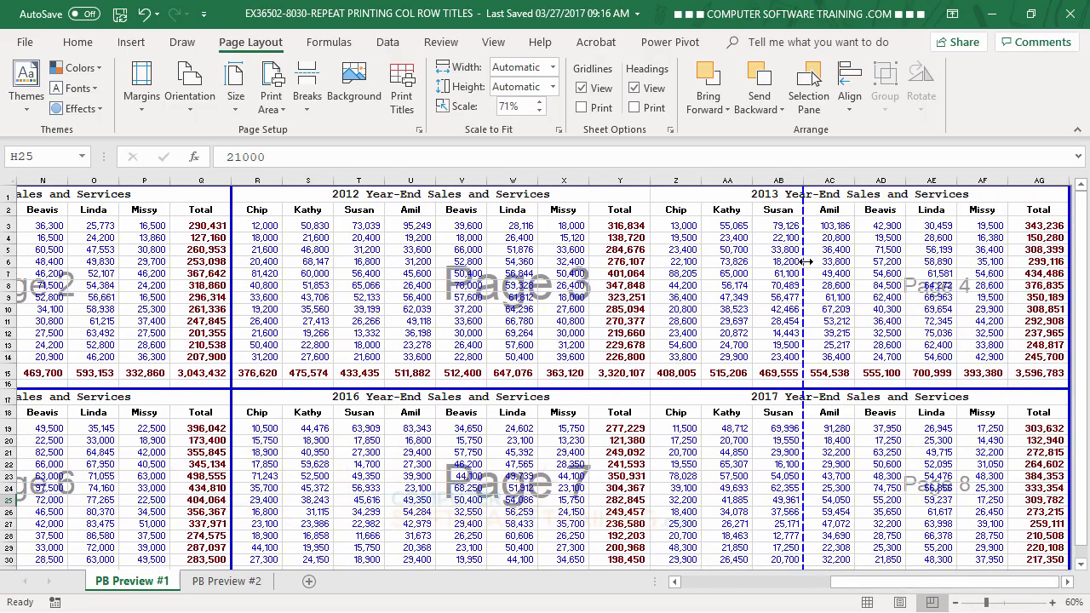
{"action": "left_click_drag", "start_coordinate": [804, 258], "coordinate": [652, 275]}
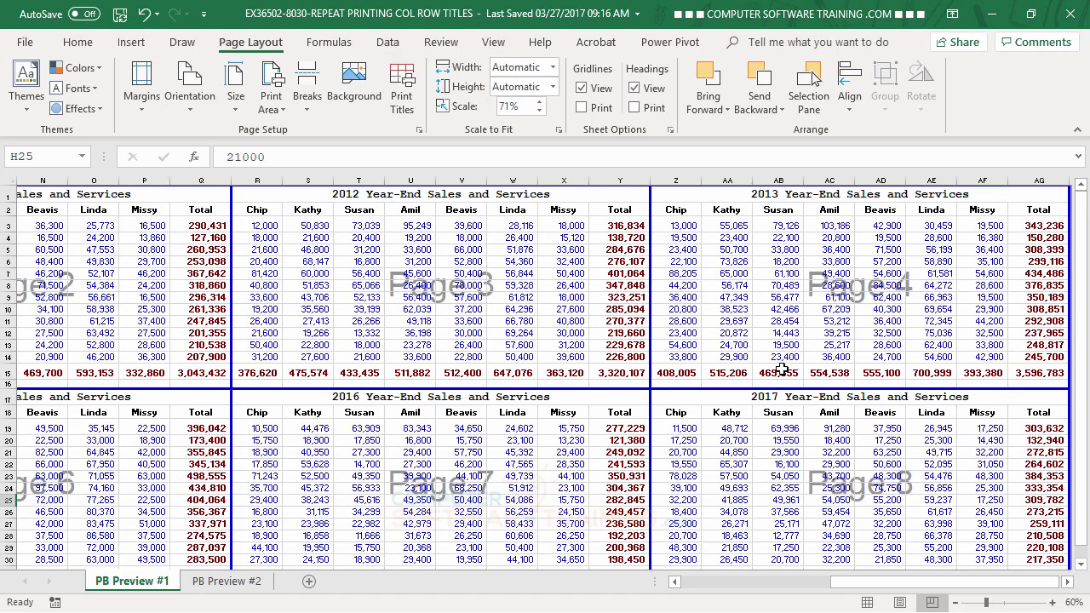
Center the yearly tables horizontally on the page and turn on gridline printing in the page setup.
{"action": "left_click", "coordinate": [418, 130]}
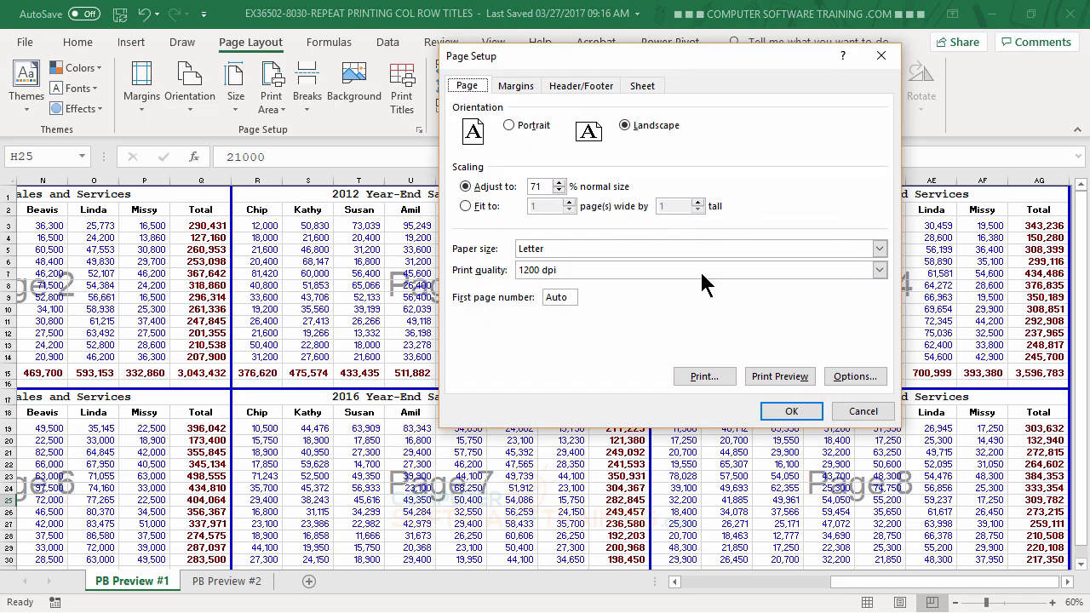
{"action": "left_click", "coordinate": [644, 86]}
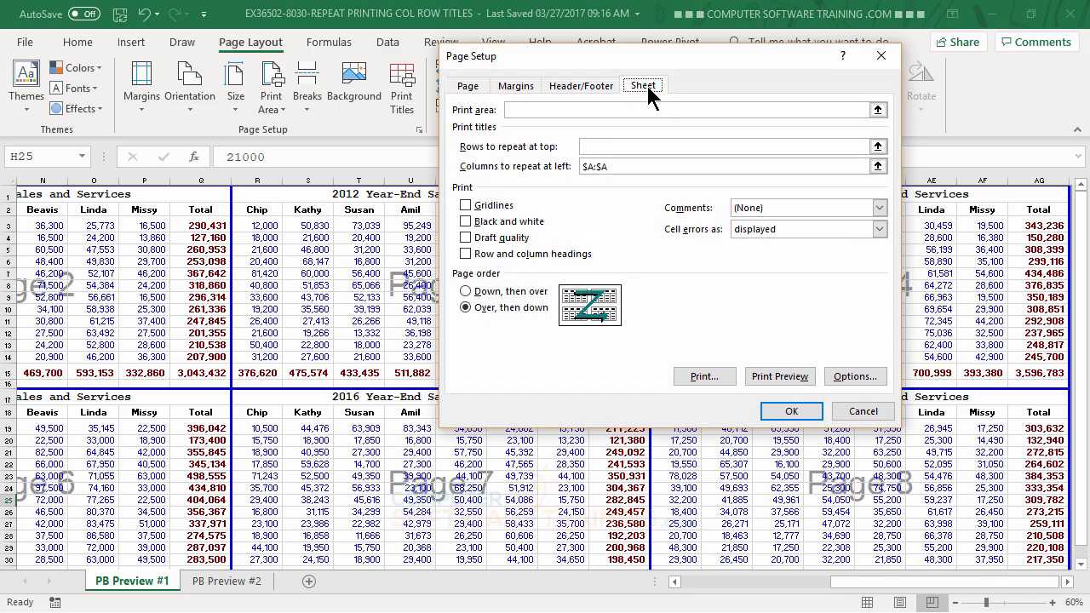
{"action": "left_click", "coordinate": [516, 87]}
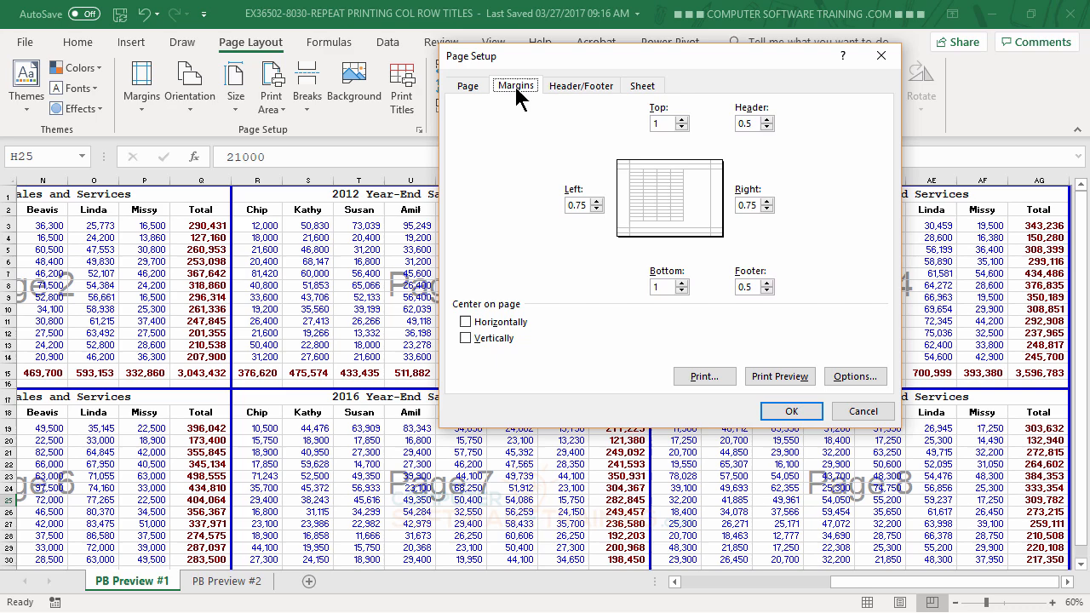
{"action": "left_click", "coordinate": [466, 323]}
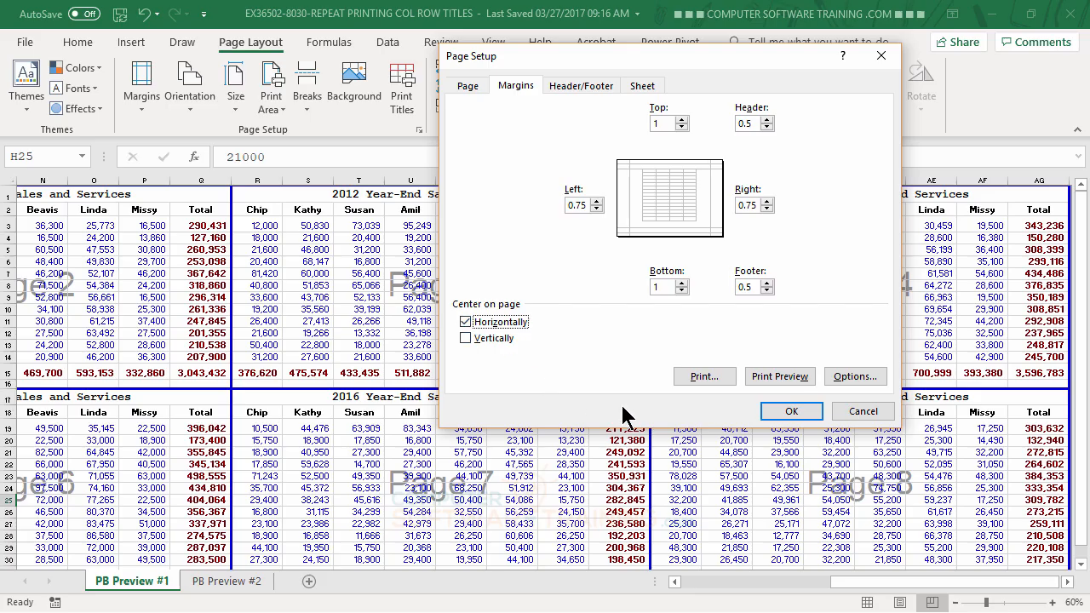
{"action": "left_click", "coordinate": [640, 86]}
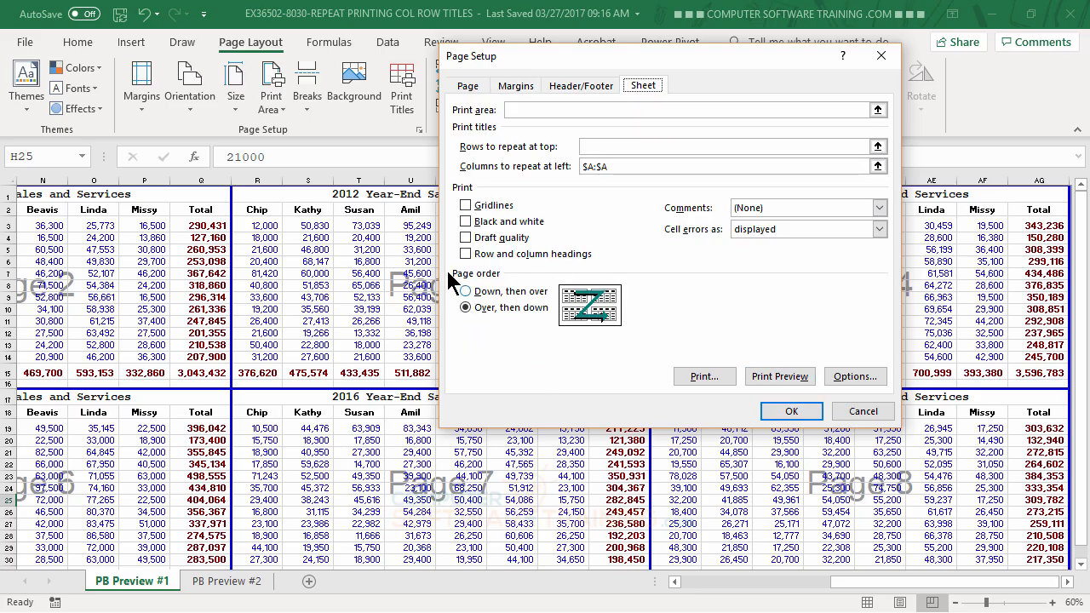
{"action": "left_click", "coordinate": [465, 207]}
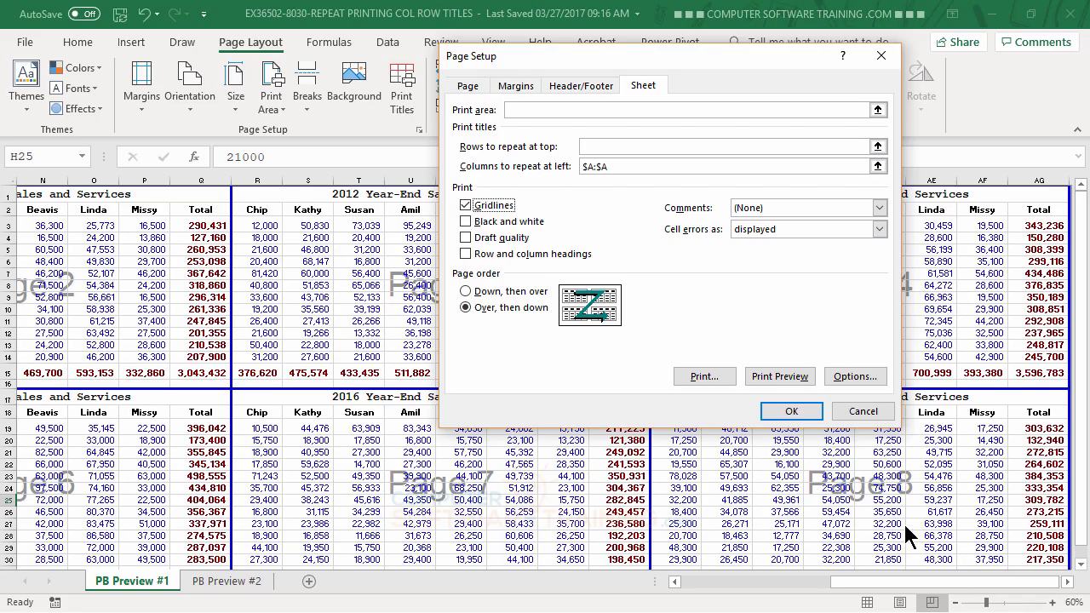
{"action": "left_click", "coordinate": [781, 414]}
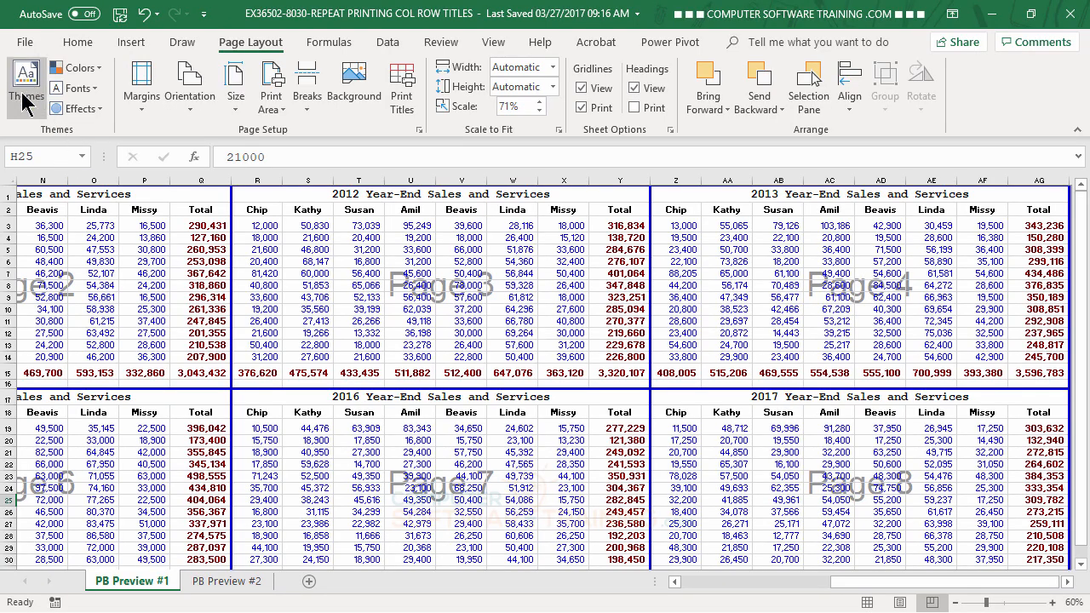
Preview the printout through page 3, checking the table's size, centering and gridlines.
{"action": "left_click", "coordinate": [26, 42]}
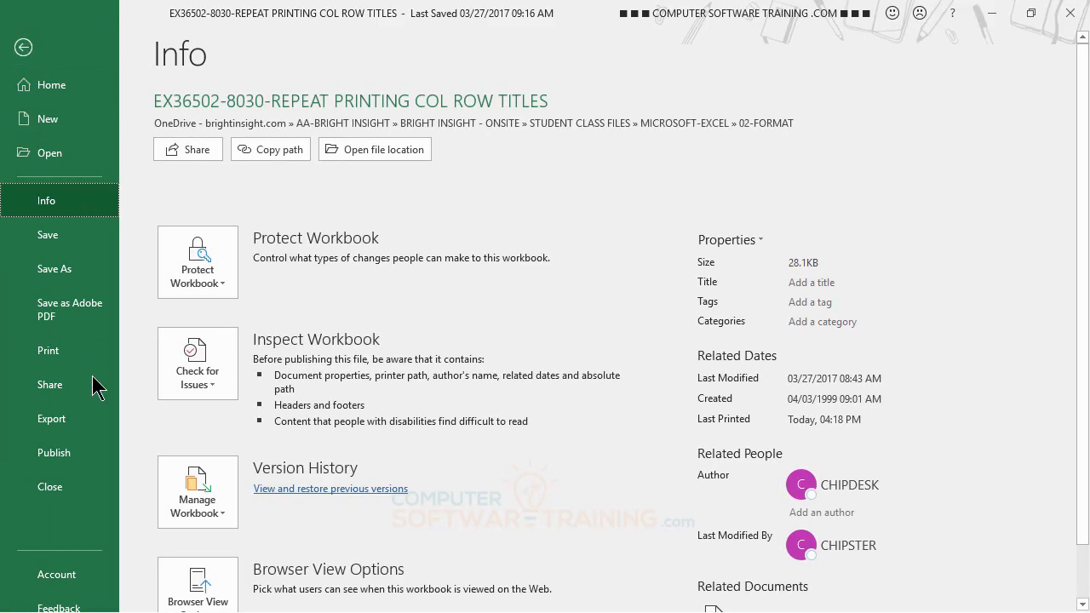
{"action": "left_click", "coordinate": [58, 356]}
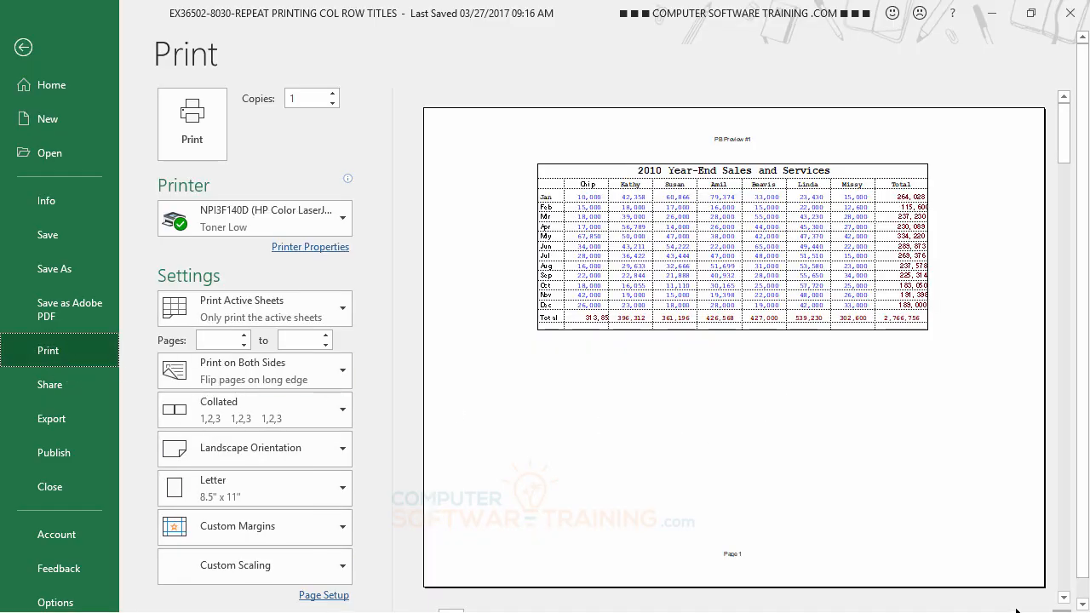
{"action": "scroll", "coordinate": [656, 549], "scroll_direction": "down", "scroll_amount": 1}
{"action": "left_click", "coordinate": [497, 599]}
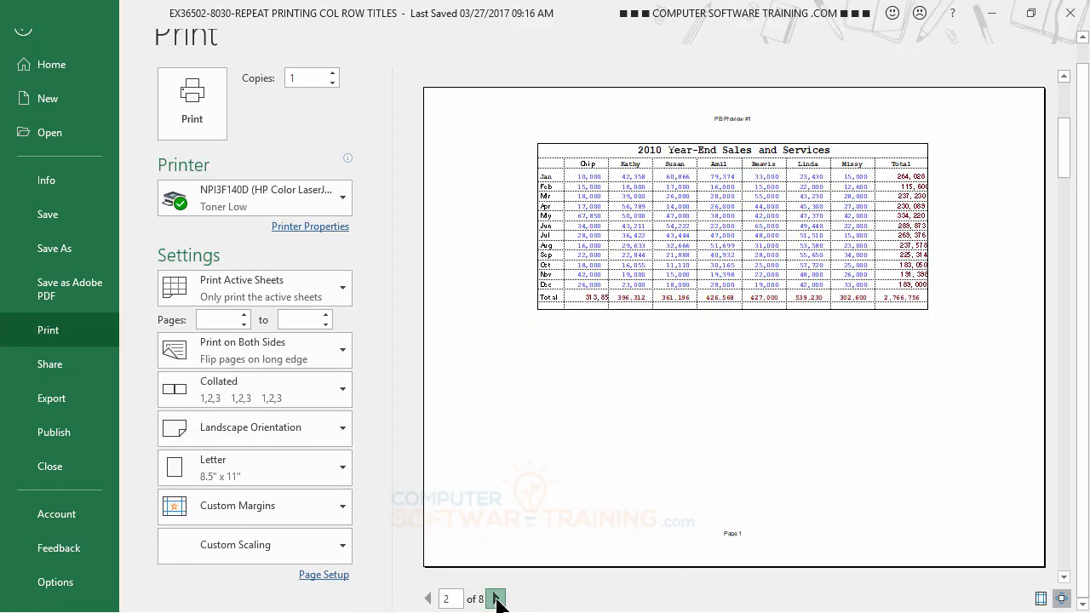
{"action": "left_click", "coordinate": [496, 599]}
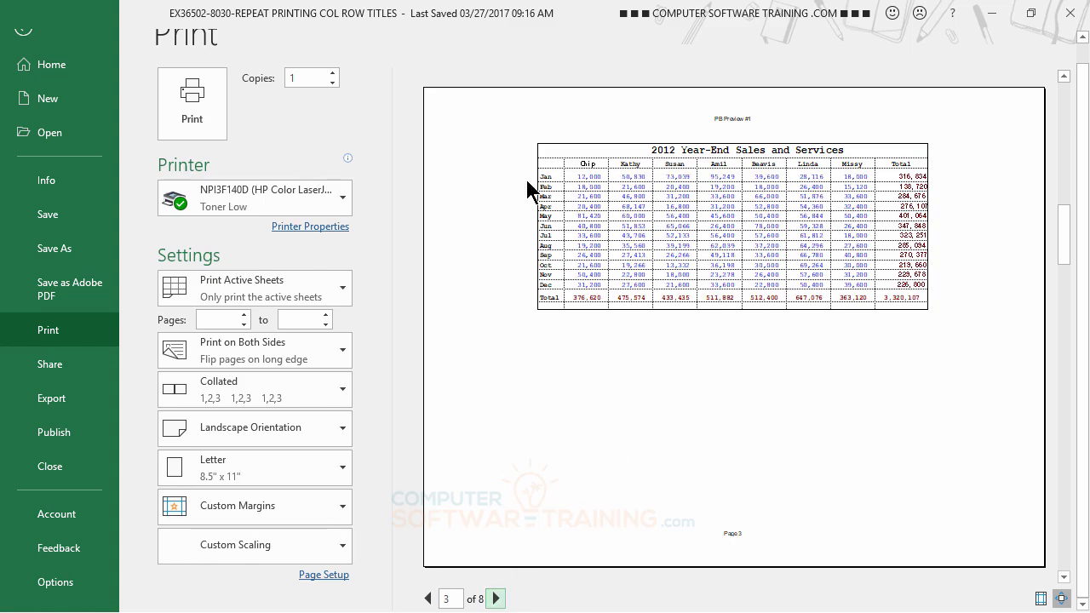
Try a print scaling of 100% of normal size for the yearly tables.
{"action": "left_click", "coordinate": [325, 576]}
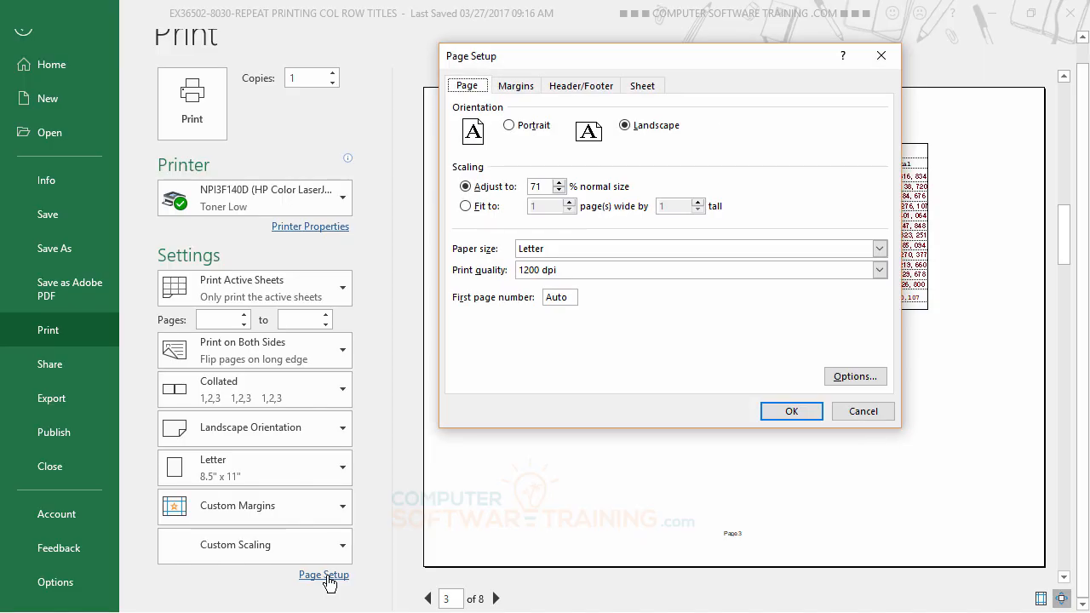
{"action": "left_click", "coordinate": [557, 183]}
{"action": "left_click", "coordinate": [557, 182]}
{"action": "left_click", "coordinate": [557, 182]}
{"action": "left_click", "coordinate": [557, 182]}
{"action": "left_click", "coordinate": [559, 182]}
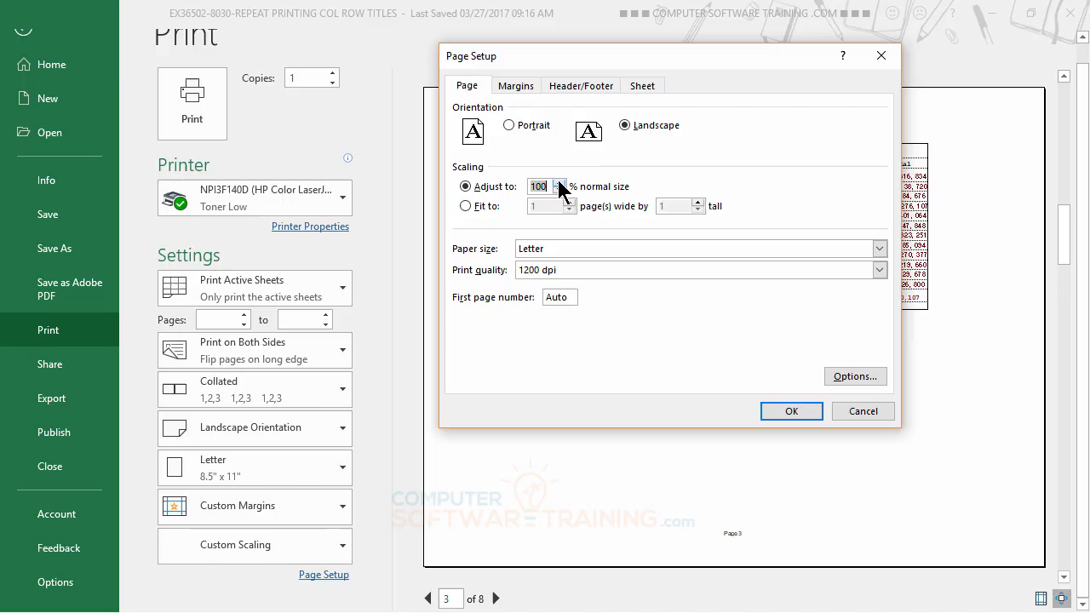
{"action": "left_click", "coordinate": [791, 412]}
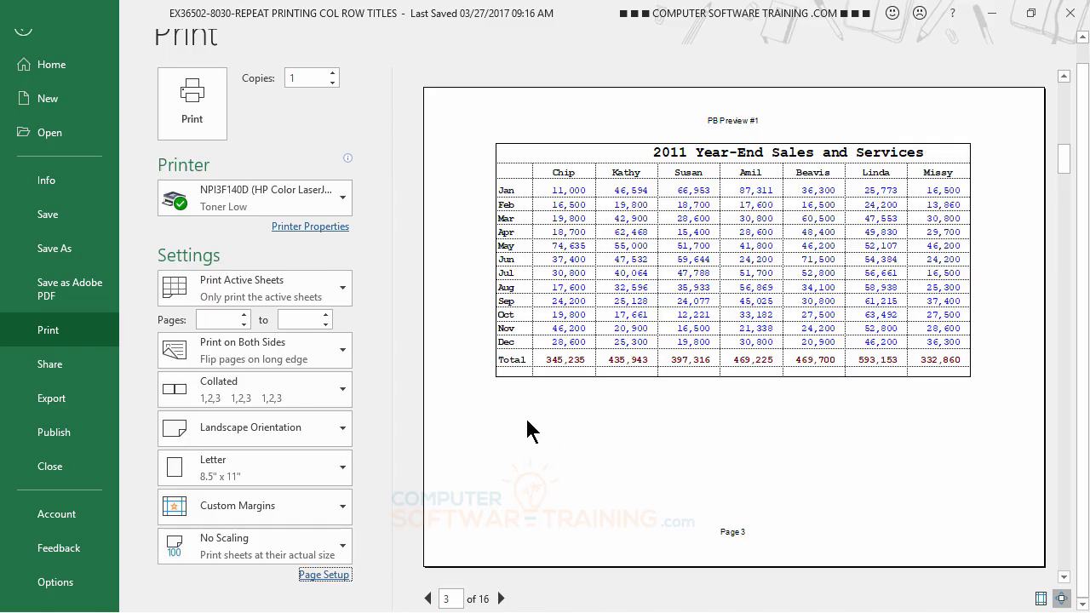
Set the print scaling to 95% of normal size for the yearly tables.
{"action": "left_click", "coordinate": [324, 575]}
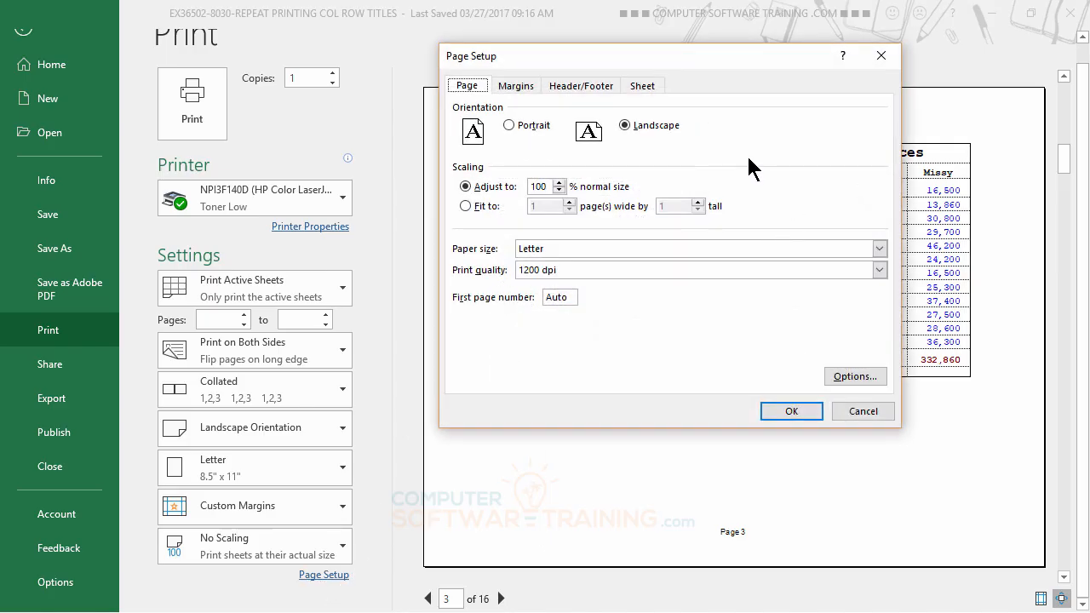
{"action": "left_click", "coordinate": [559, 190]}
{"action": "left_click", "coordinate": [559, 190]}
{"action": "left_click", "coordinate": [559, 190]}
{"action": "left_click", "coordinate": [558, 190]}
{"action": "left_click", "coordinate": [558, 190]}
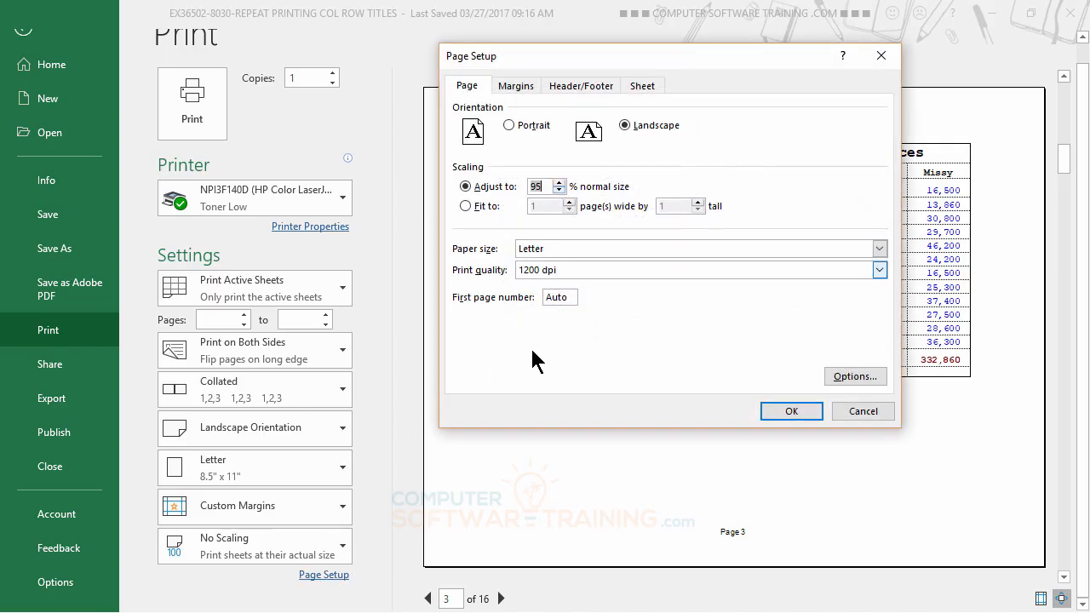
{"action": "left_click", "coordinate": [779, 410]}
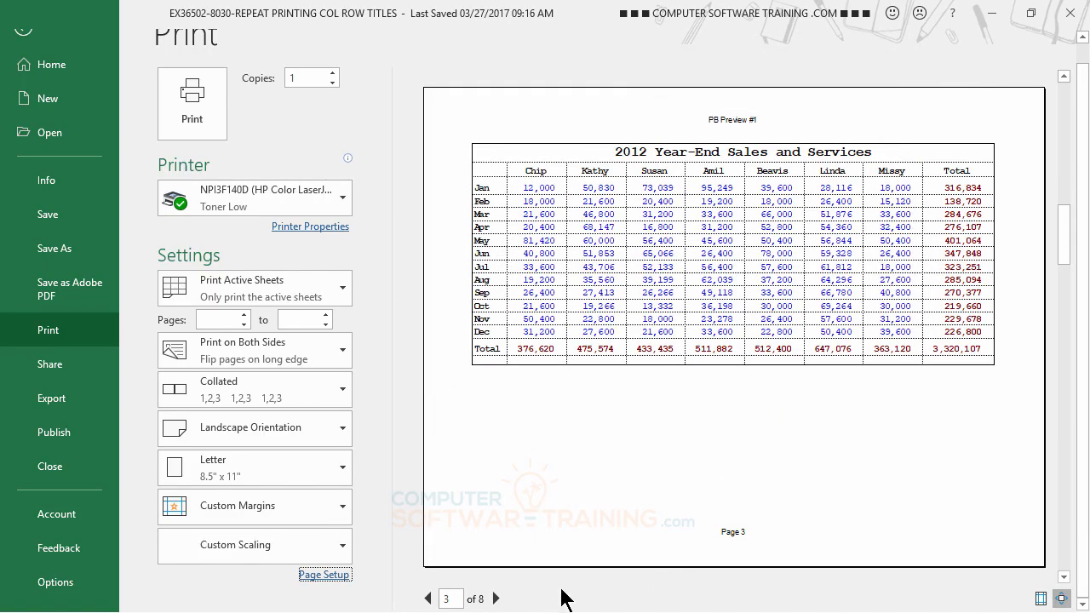
Preview the remaining pages through the 2017 table, checking that each year fits its page, and return to the worksheet.
{"action": "left_click", "coordinate": [497, 600]}
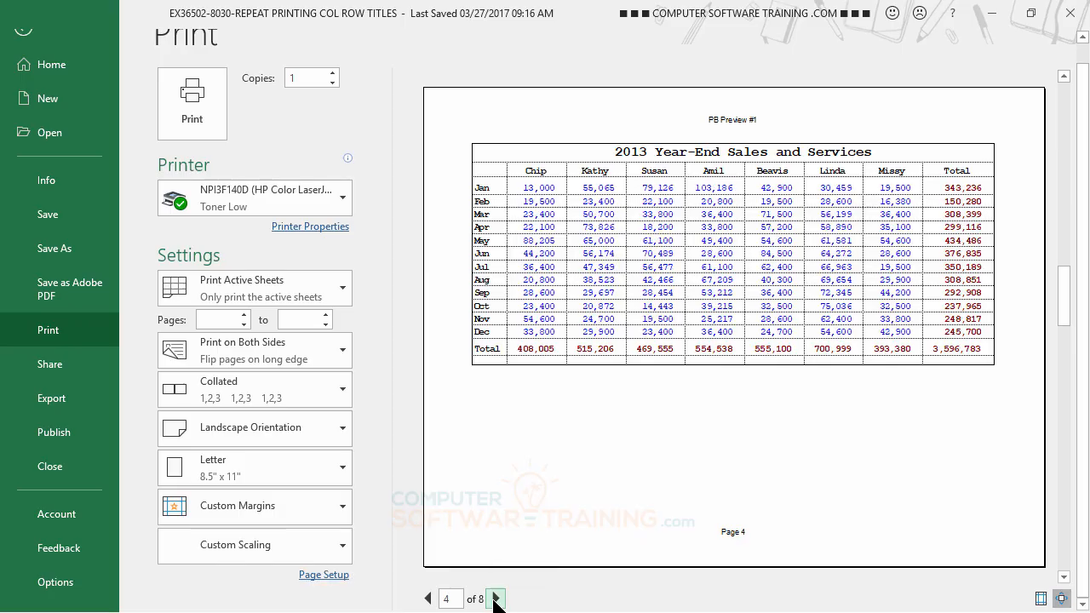
{"action": "left_click", "coordinate": [496, 600]}
{"action": "left_click", "coordinate": [496, 599]}
{"action": "left_click", "coordinate": [497, 600]}
{"action": "left_click", "coordinate": [496, 600]}
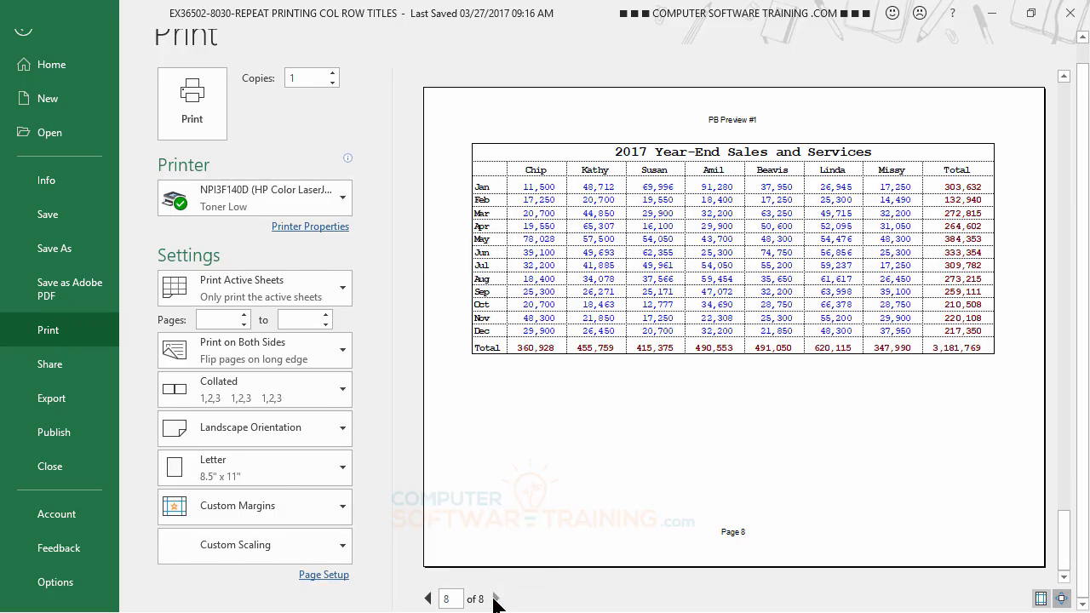
{"action": "left_click", "coordinate": [24, 30]}
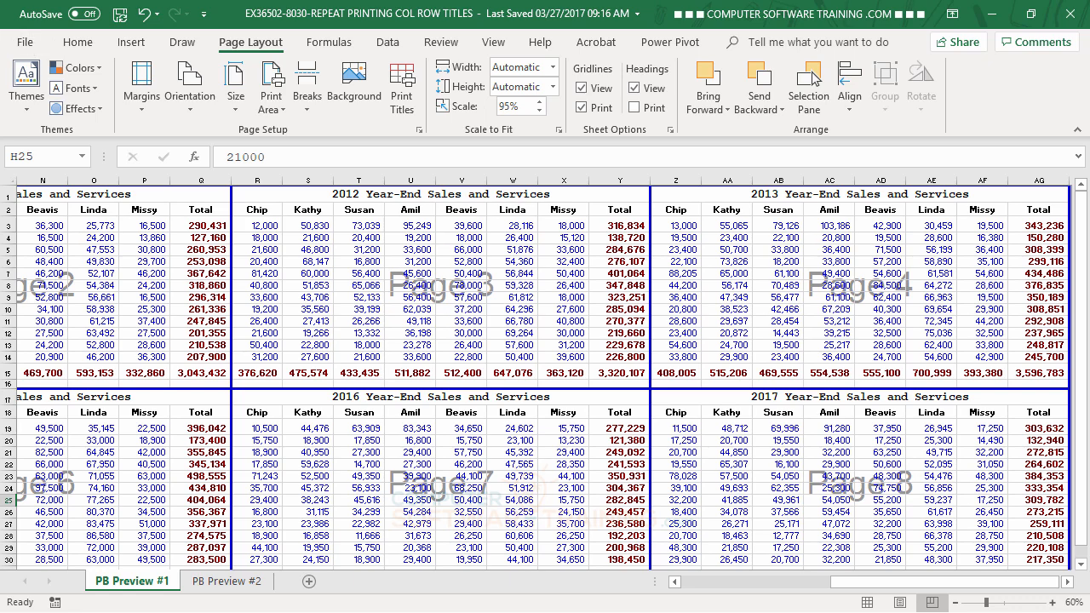
Switch to the PB Preview #2 sheet and look over its states-by-salesperson table down to the Total row.
{"action": "left_click", "coordinate": [232, 581]}
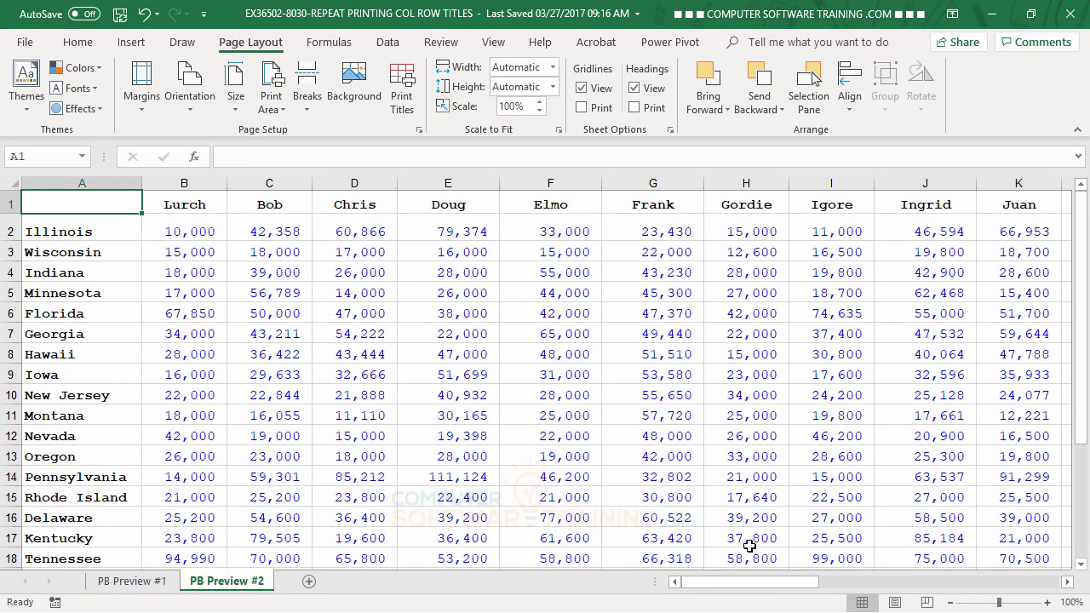
{"action": "left_click_drag", "start_coordinate": [754, 584], "coordinate": [708, 587]}
{"action": "scroll", "coordinate": [539, 358], "scroll_direction": "down", "scroll_amount": 5}
{"action": "scroll", "coordinate": [539, 358], "scroll_direction": "up", "scroll_amount": 4}
{"action": "scroll", "coordinate": [540, 357], "scroll_direction": "down", "scroll_amount": 4}
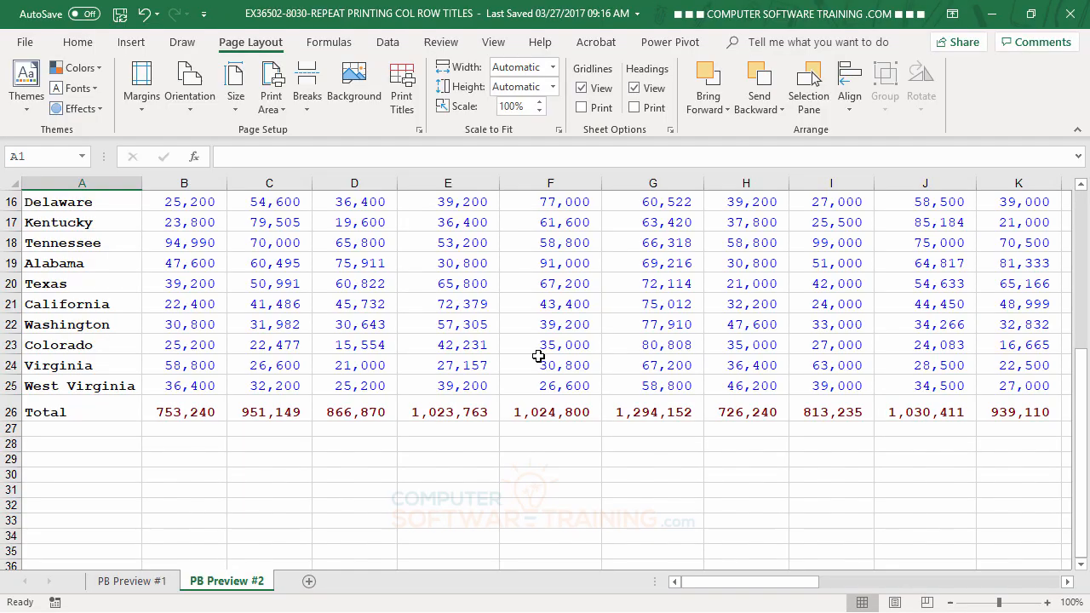
{"action": "scroll", "coordinate": [538, 356], "scroll_direction": "up", "scroll_amount": 5}
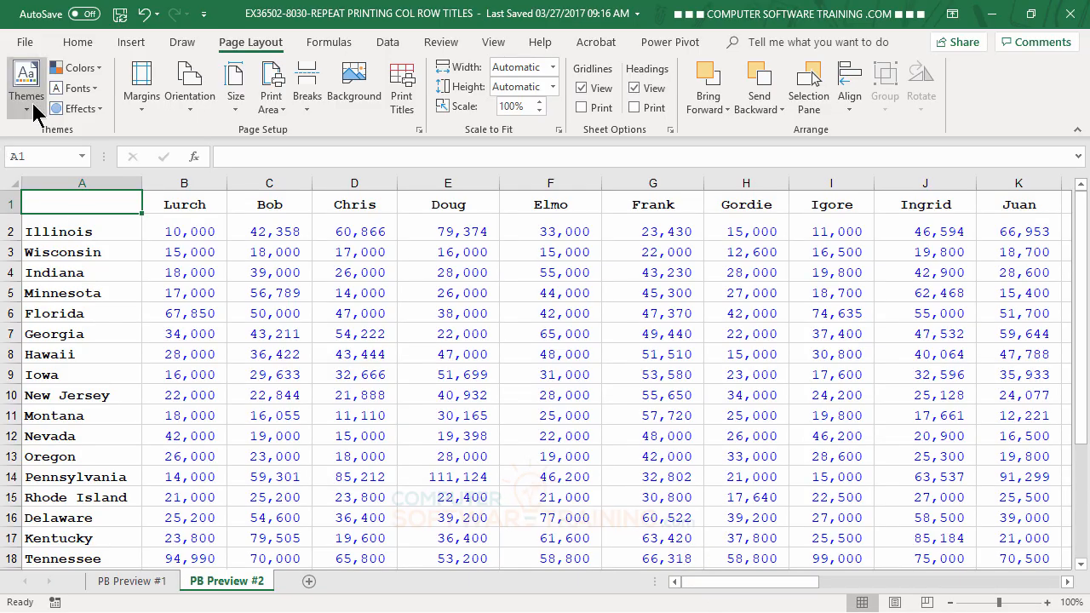
Preview the PB Preview #2 printout through page 3, checking how its columns split and whether the state names repeat.
{"action": "left_click", "coordinate": [24, 43]}
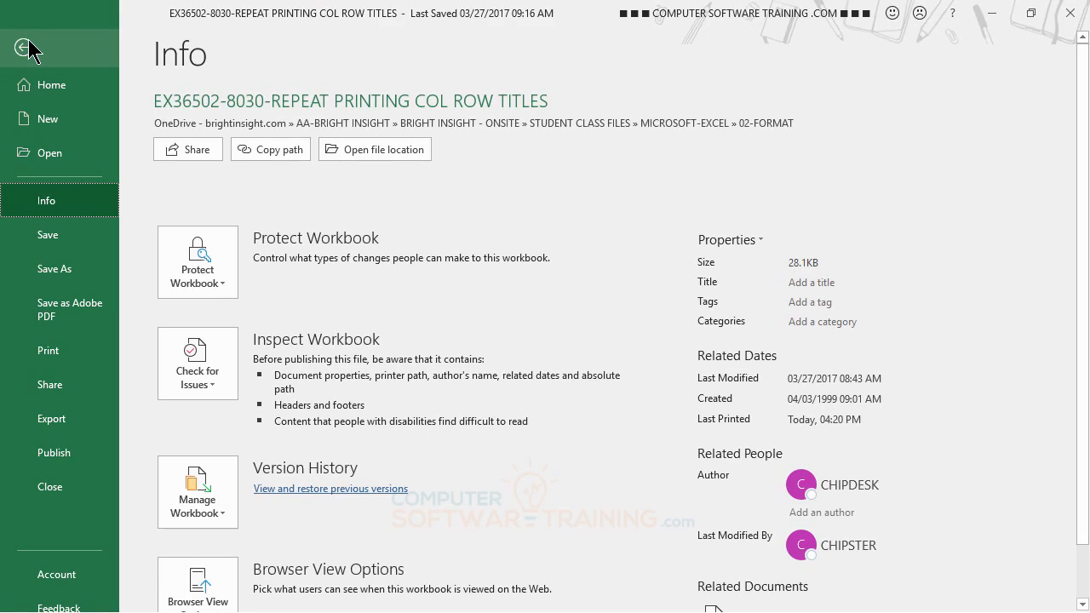
{"action": "left_click", "coordinate": [64, 361]}
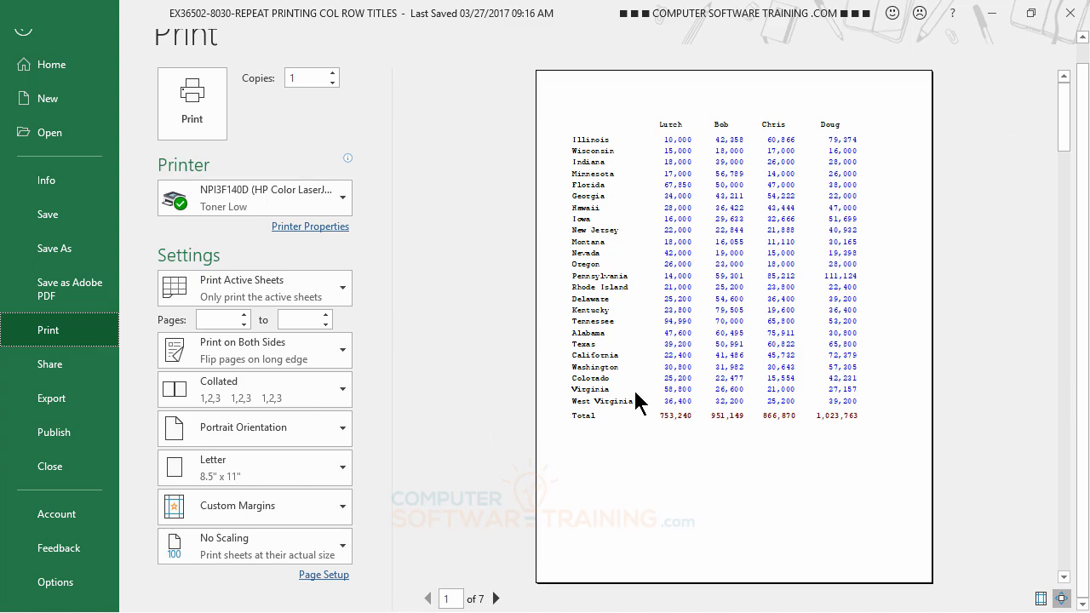
{"action": "left_click", "coordinate": [496, 598]}
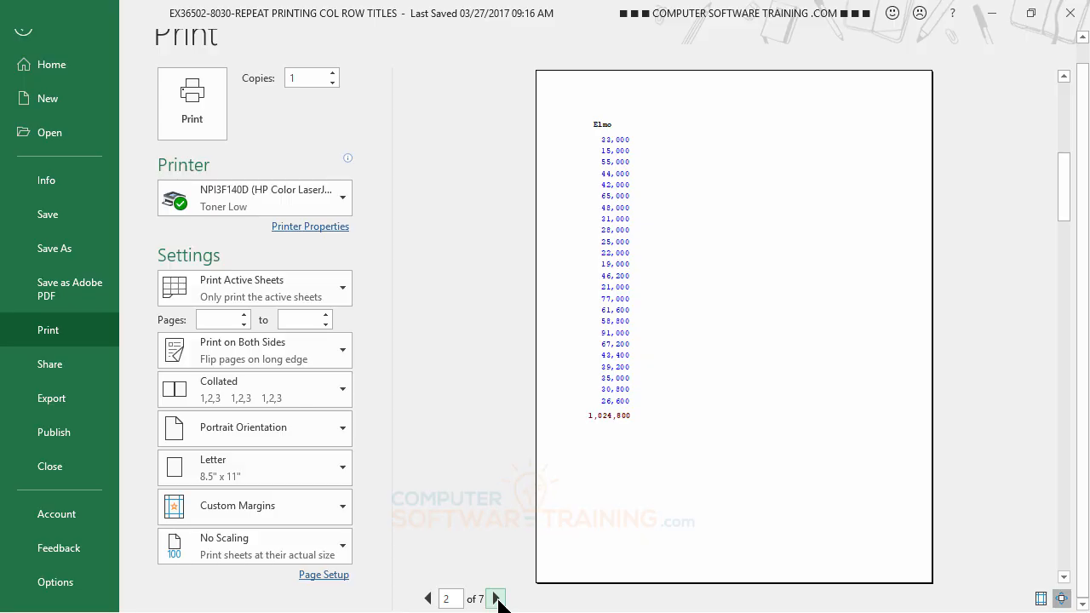
{"action": "left_click", "coordinate": [497, 598]}
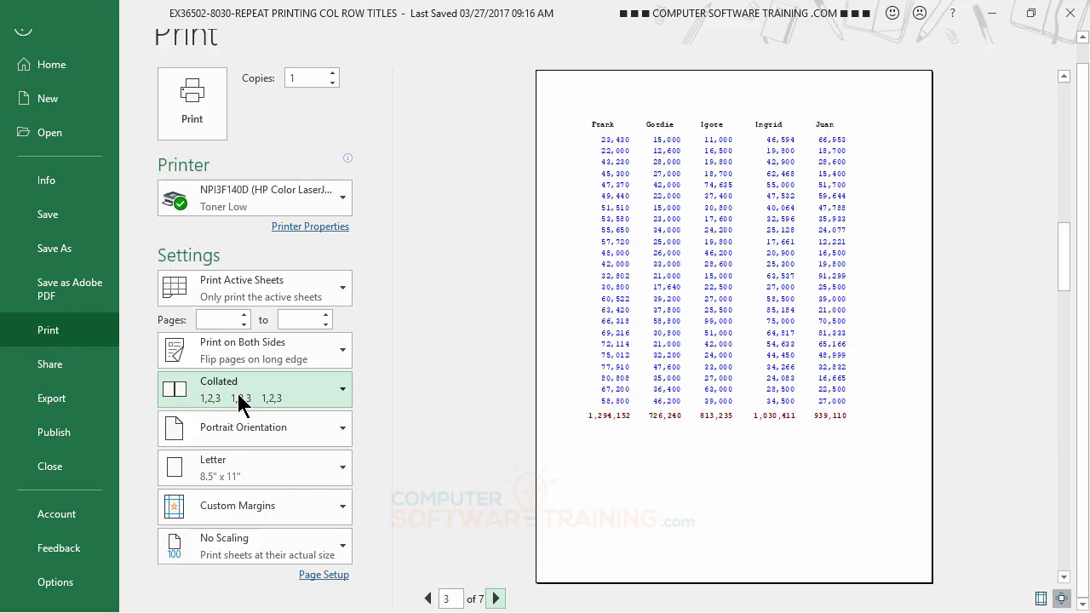
Set the PB Preview #2 printout to Landscape Orientation with Fit All Columns on One Page, and return to the worksheet.
{"action": "left_click", "coordinate": [238, 431]}
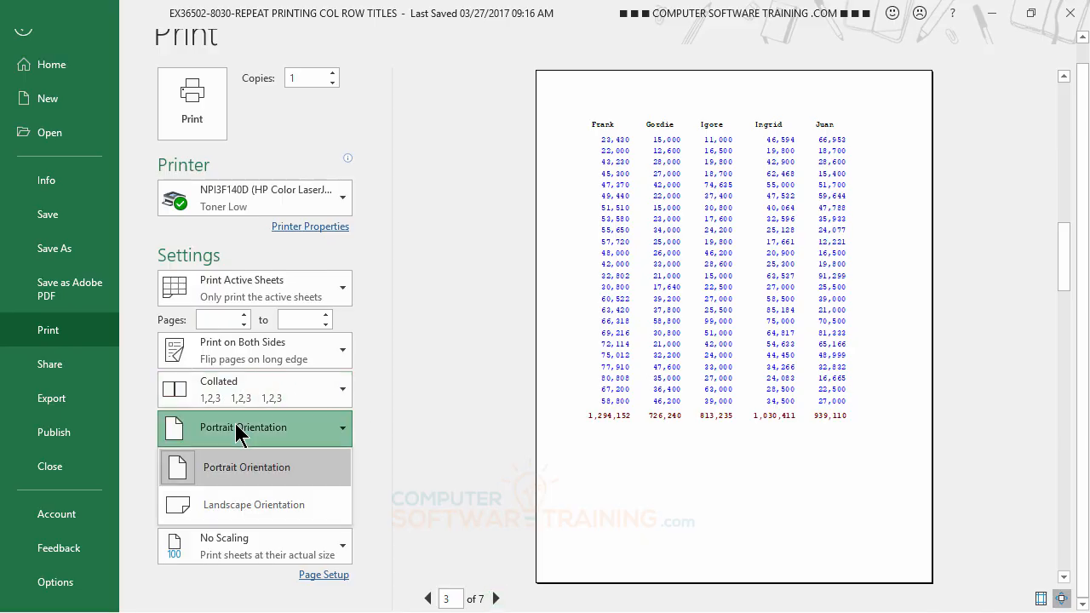
{"action": "left_click", "coordinate": [239, 506]}
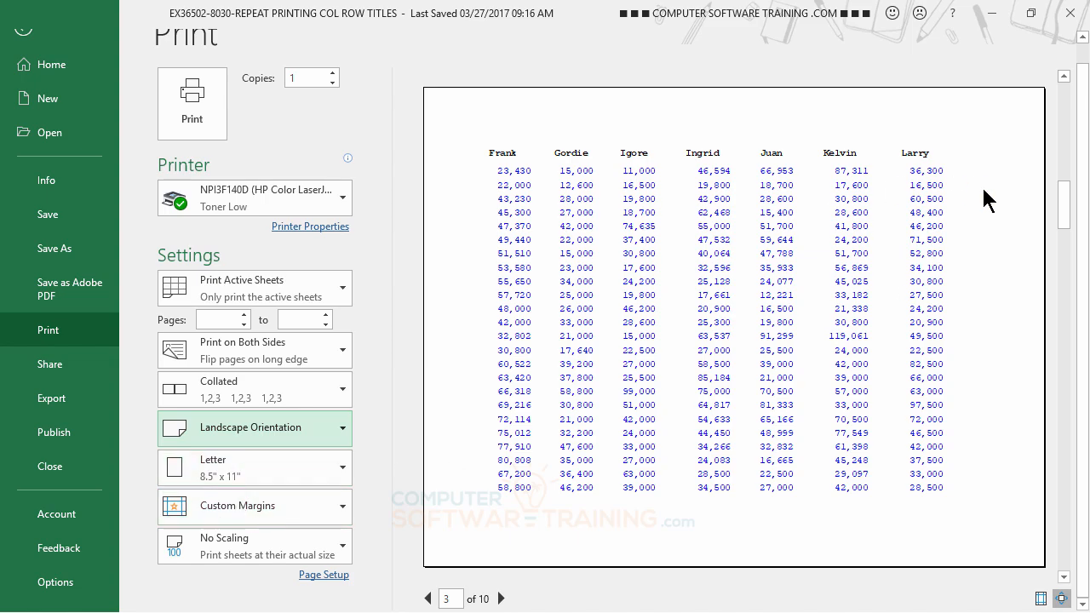
{"action": "left_click", "coordinate": [241, 555]}
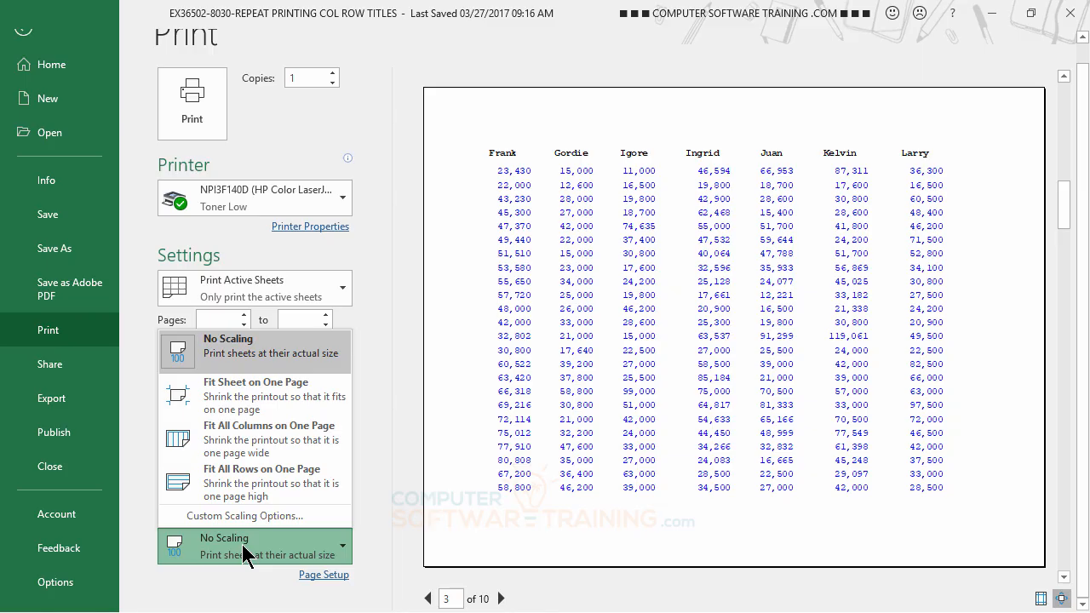
{"action": "left_click", "coordinate": [253, 440]}
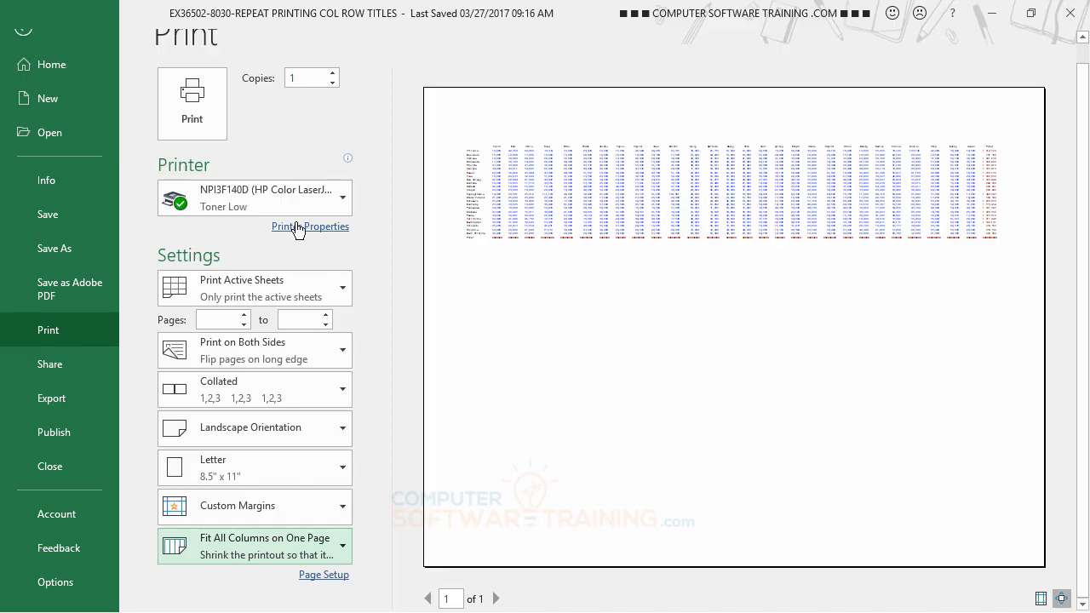
{"action": "left_click", "coordinate": [20, 34]}
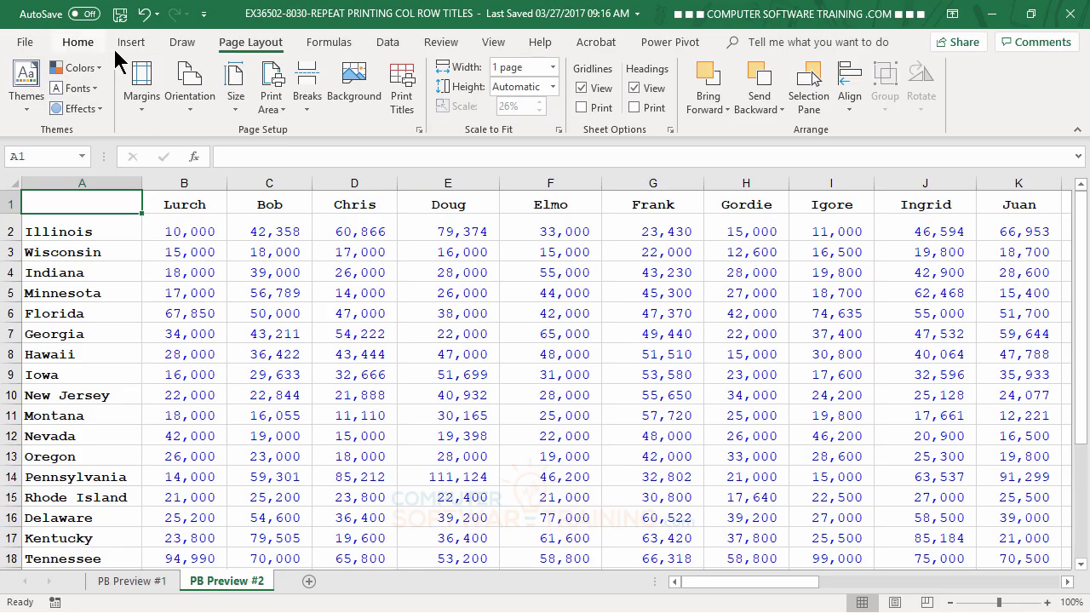
Show the PB Preview #2 sheet in Page Break Preview and check the page layout across its columns.
{"action": "left_click", "coordinate": [498, 47]}
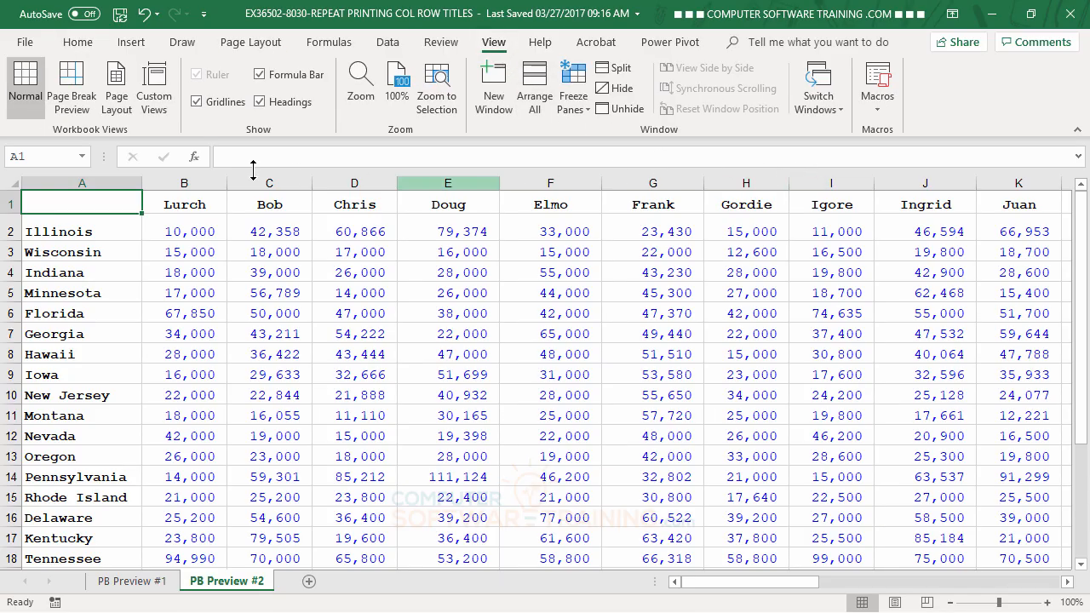
{"action": "left_click", "coordinate": [77, 92]}
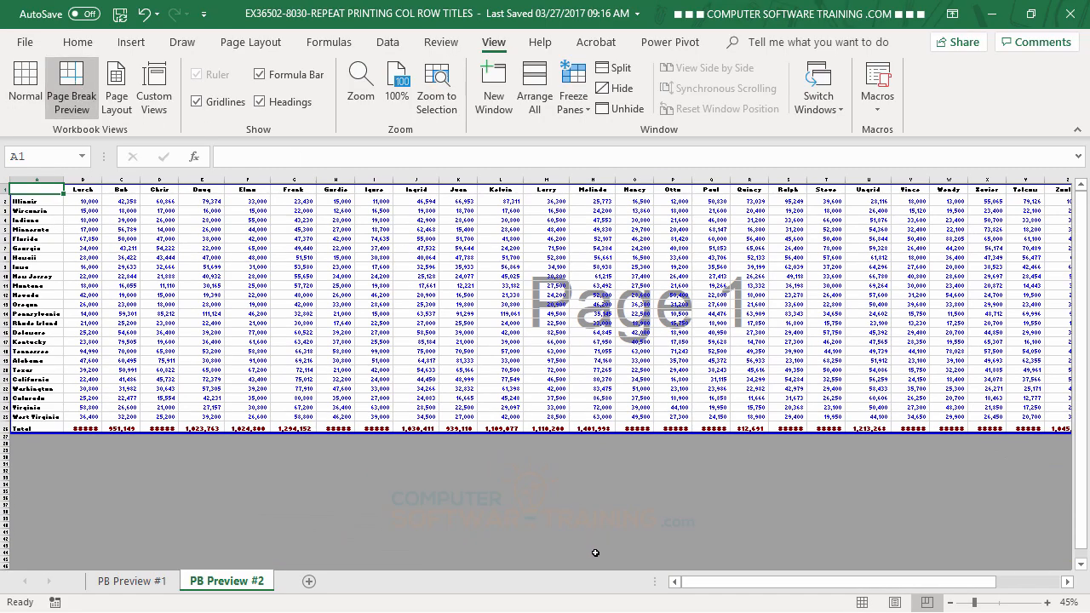
{"action": "left_click_drag", "start_coordinate": [696, 588], "coordinate": [735, 584]}
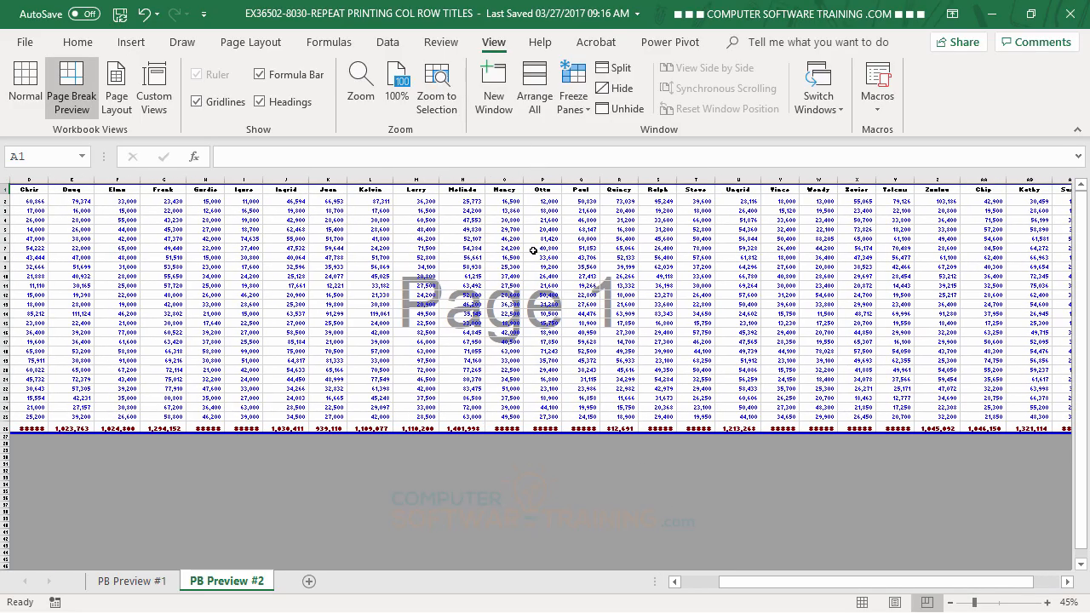
Try inserting a page break before column O on the PB Preview #2 sheet, and undo it.
{"action": "left_click", "coordinate": [675, 583]}
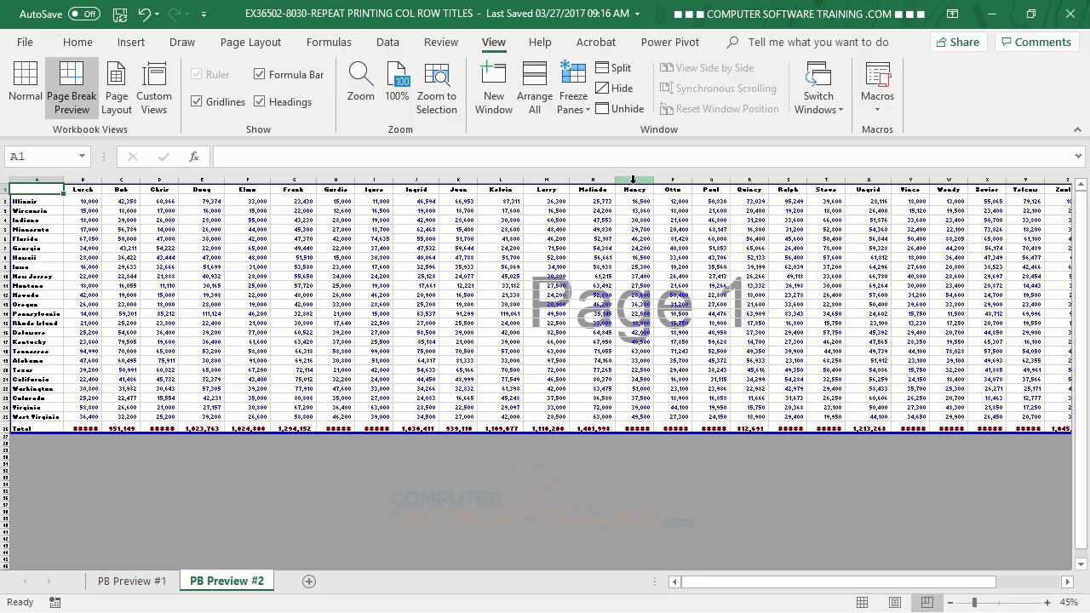
{"action": "right_click", "coordinate": [633, 179]}
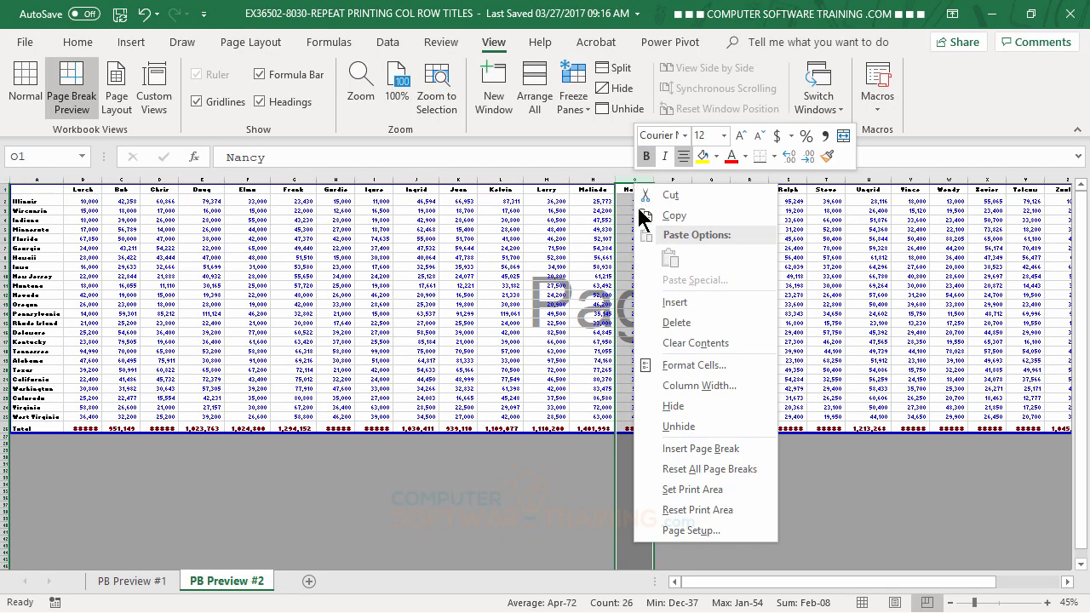
{"action": "left_click", "coordinate": [697, 451]}
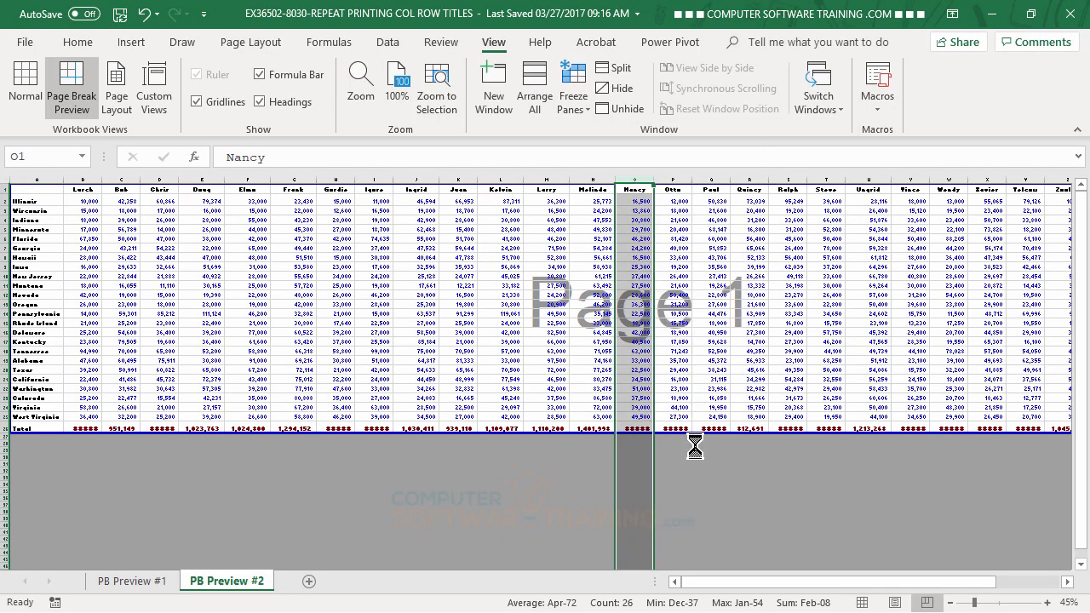
{"action": "left_click", "coordinate": [743, 363]}
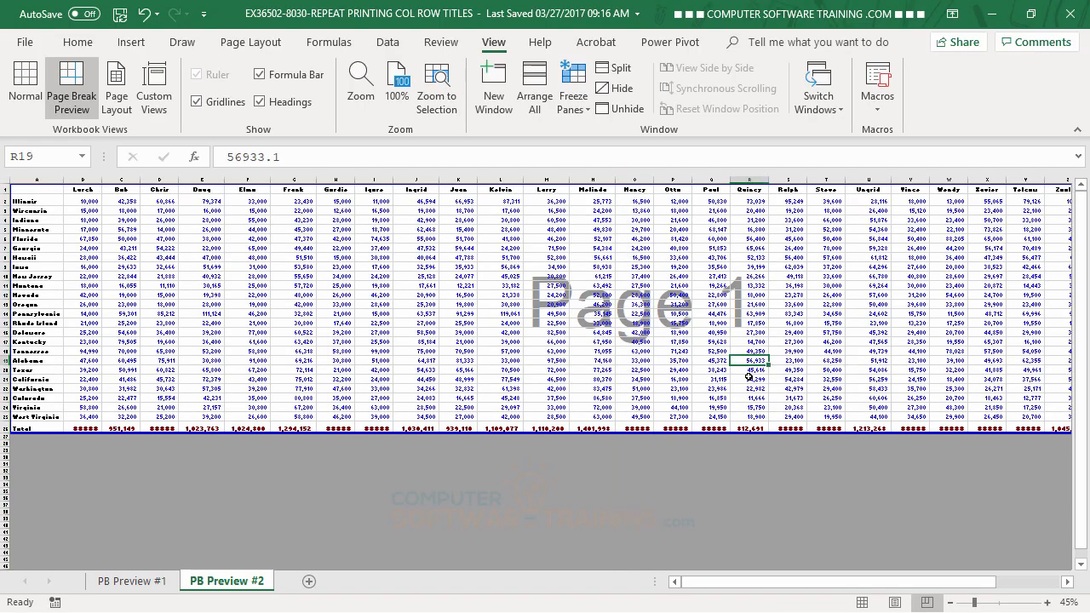
{"action": "right_click", "coordinate": [628, 189]}
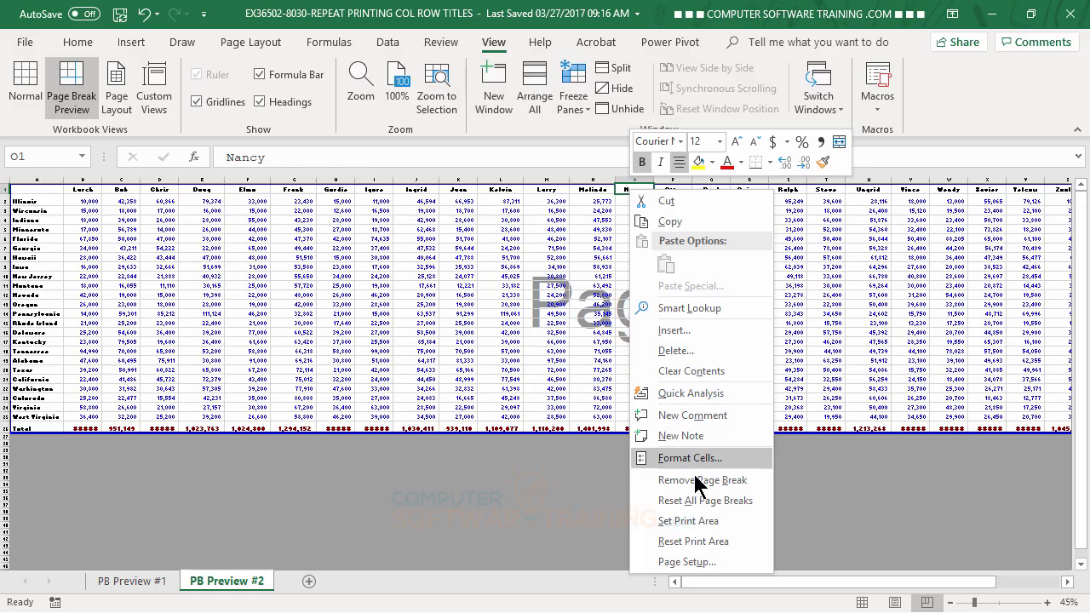
{"action": "left_click", "coordinate": [467, 243]}
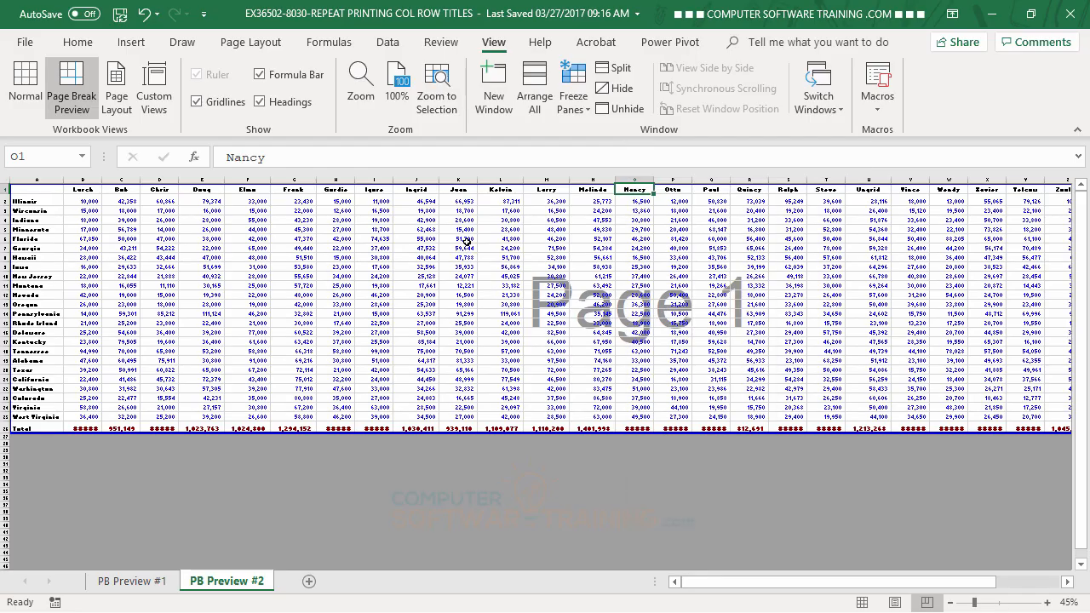
{"action": "left_click", "coordinate": [144, 13]}
Try inserting a page break at cell O4 inside the table, and undo it.
{"action": "left_click", "coordinate": [636, 220]}
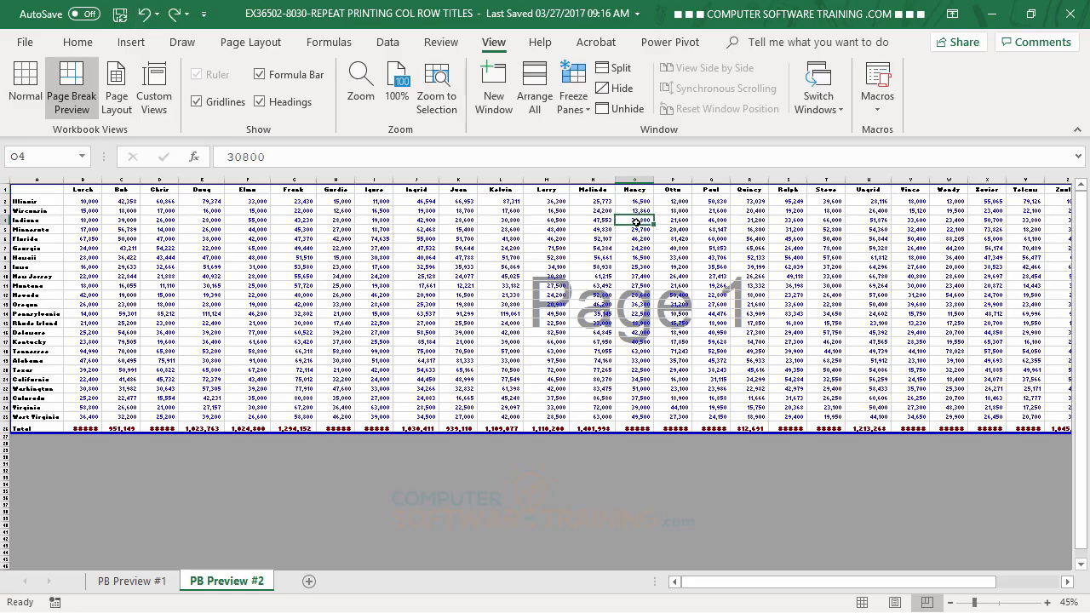
{"action": "right_click", "coordinate": [635, 222]}
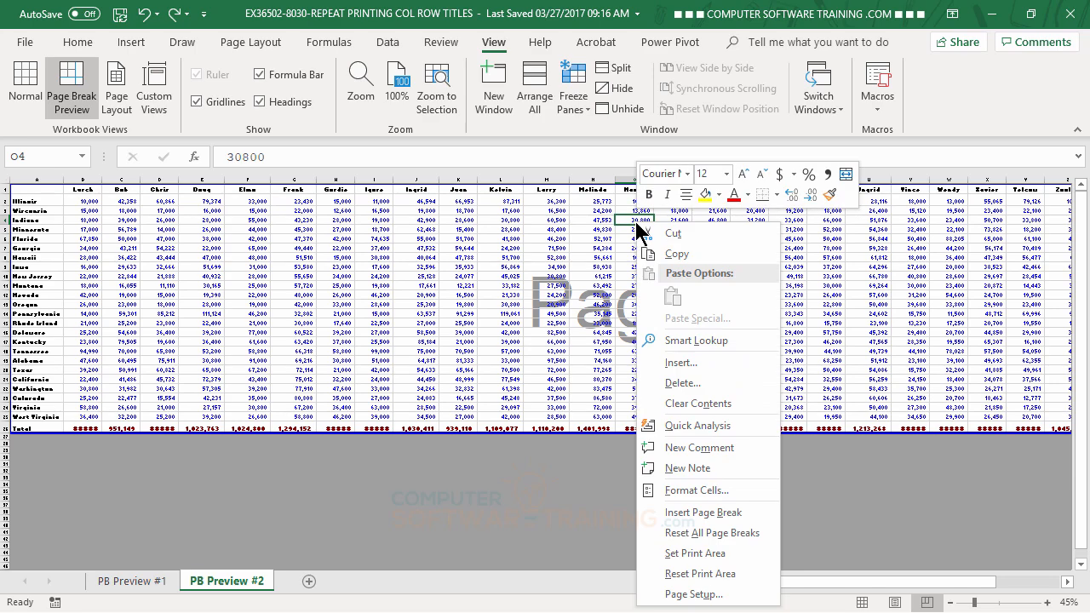
{"action": "left_click", "coordinate": [703, 514]}
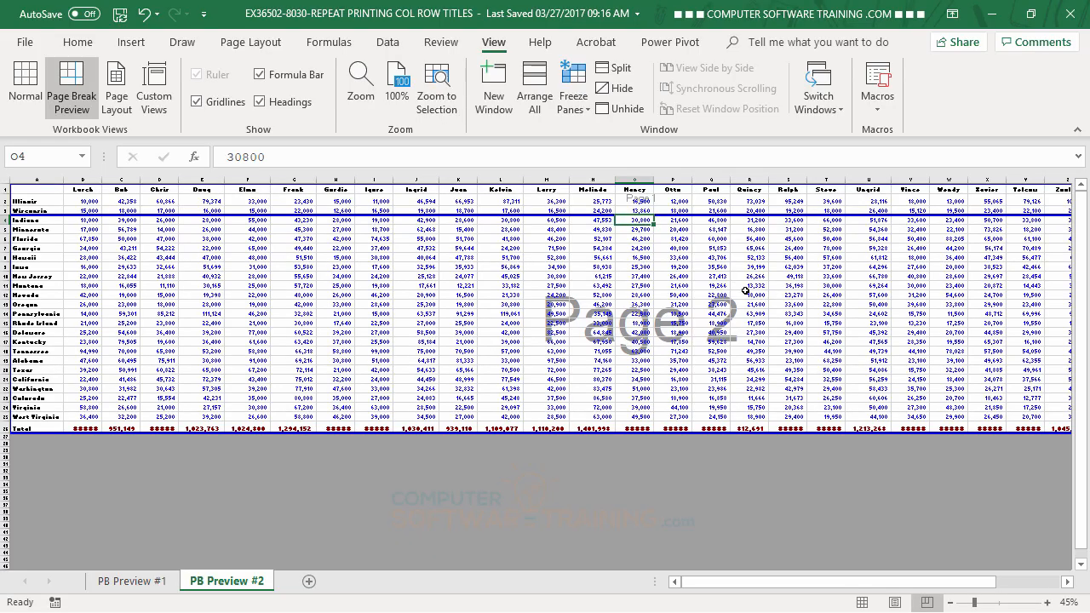
{"action": "left_click", "coordinate": [144, 13]}
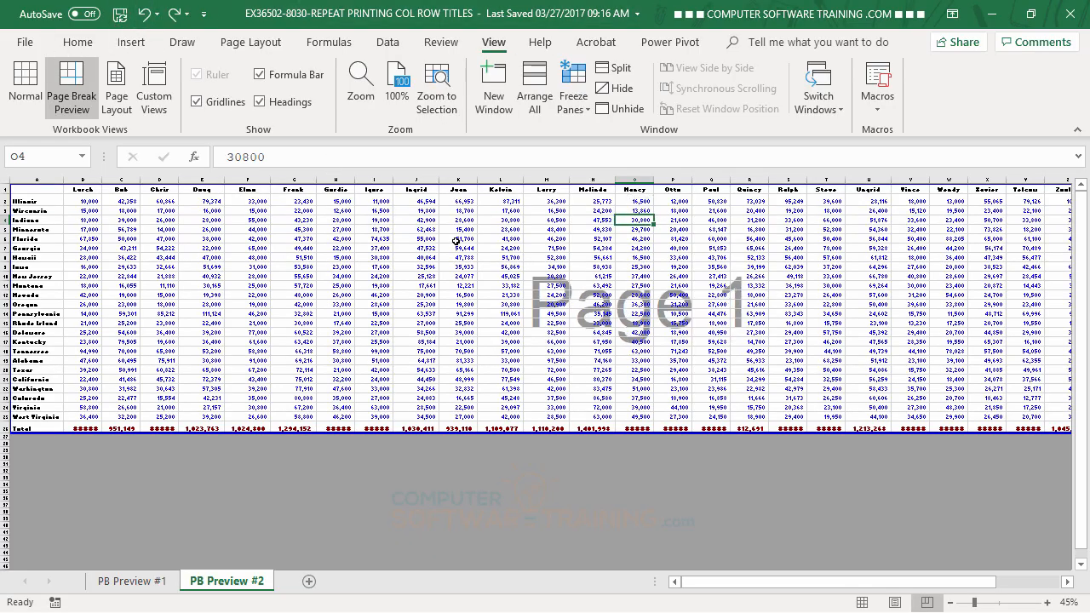
Insert a page break before column O with the entire column selected.
{"action": "right_click", "coordinate": [634, 178]}
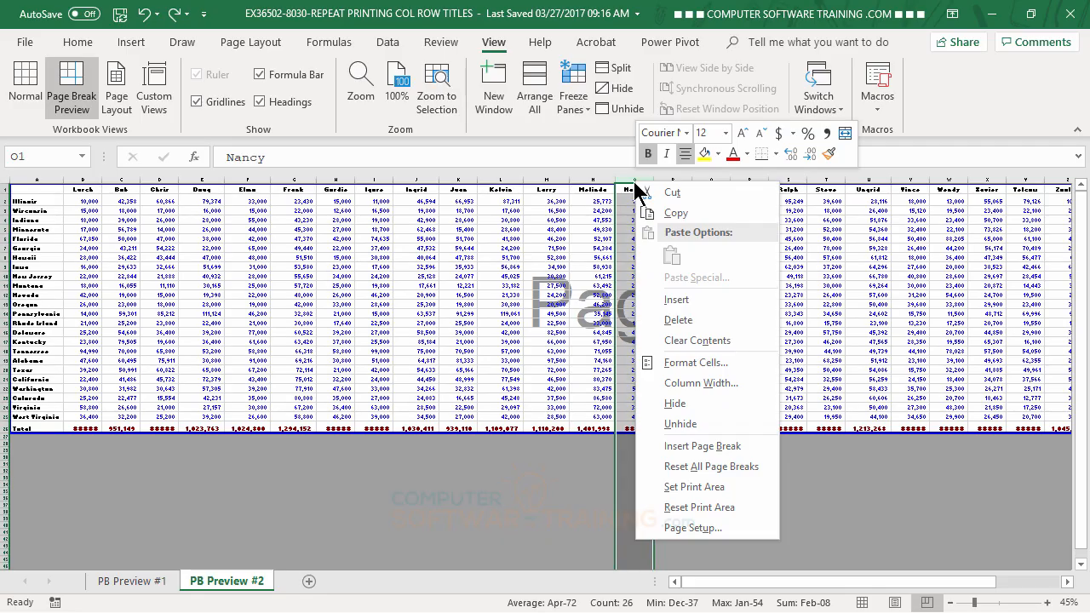
{"action": "left_click", "coordinate": [715, 448]}
{"action": "left_click", "coordinate": [751, 324]}
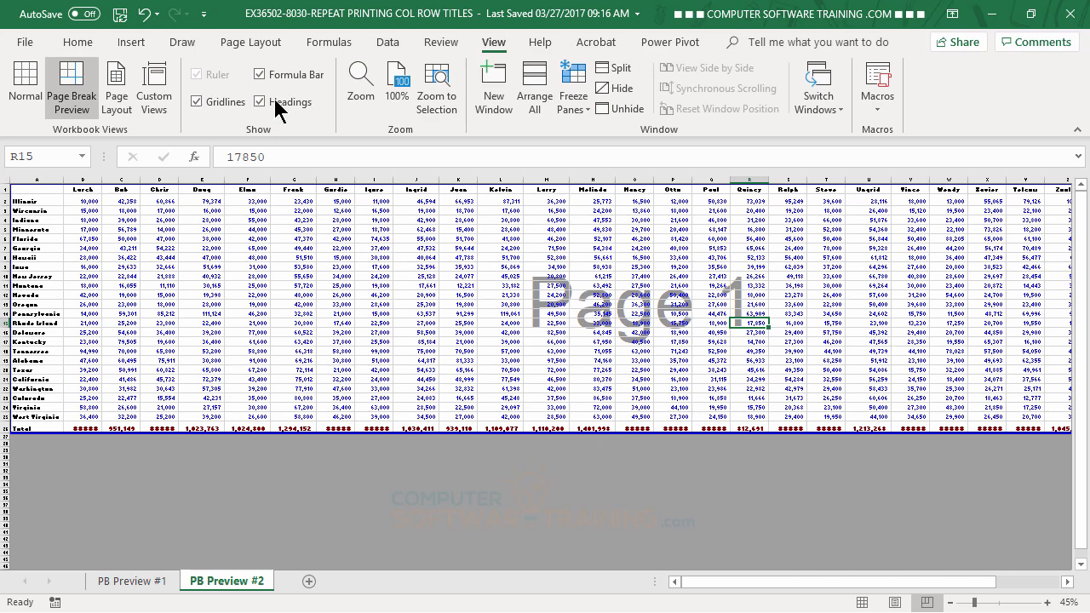
Set the print scaling in Page Setup to Adjust to 100% normal size instead of fitting to pages.
{"action": "left_click", "coordinate": [262, 48]}
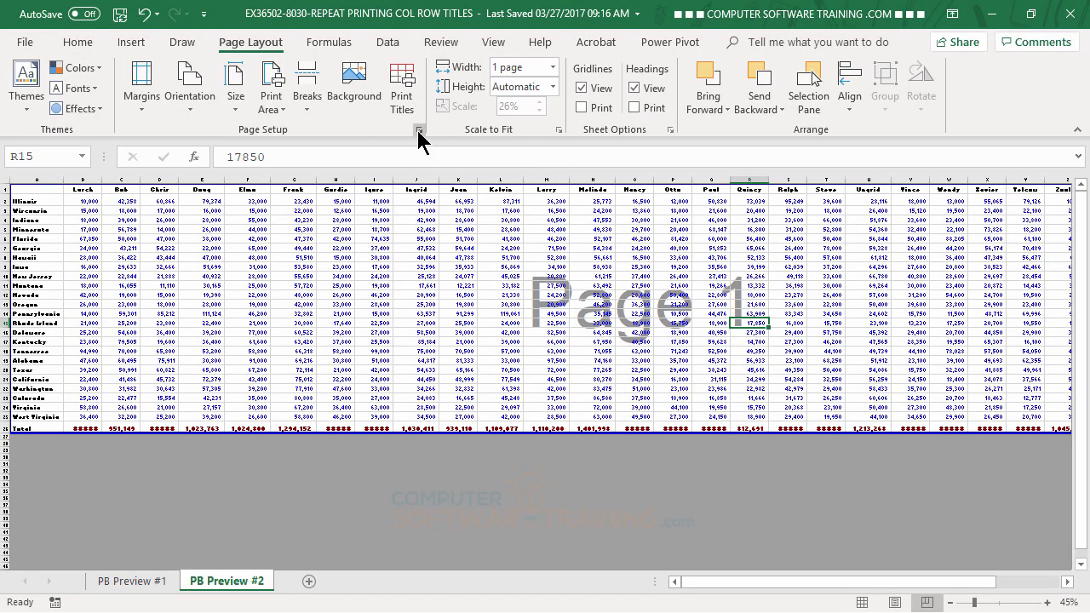
{"action": "left_click", "coordinate": [418, 129]}
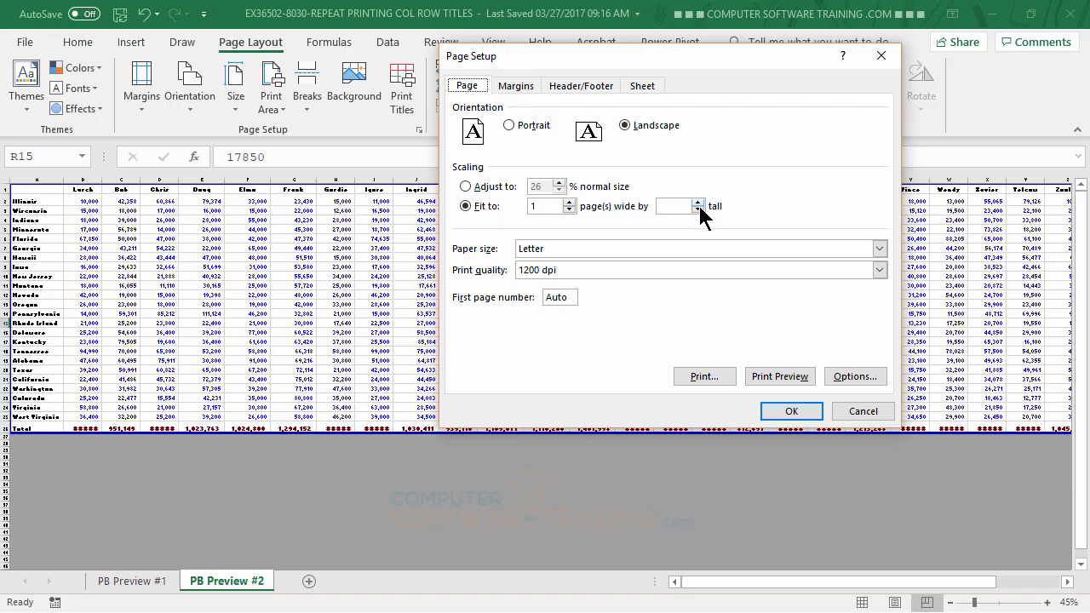
{"action": "left_click", "coordinate": [464, 186]}
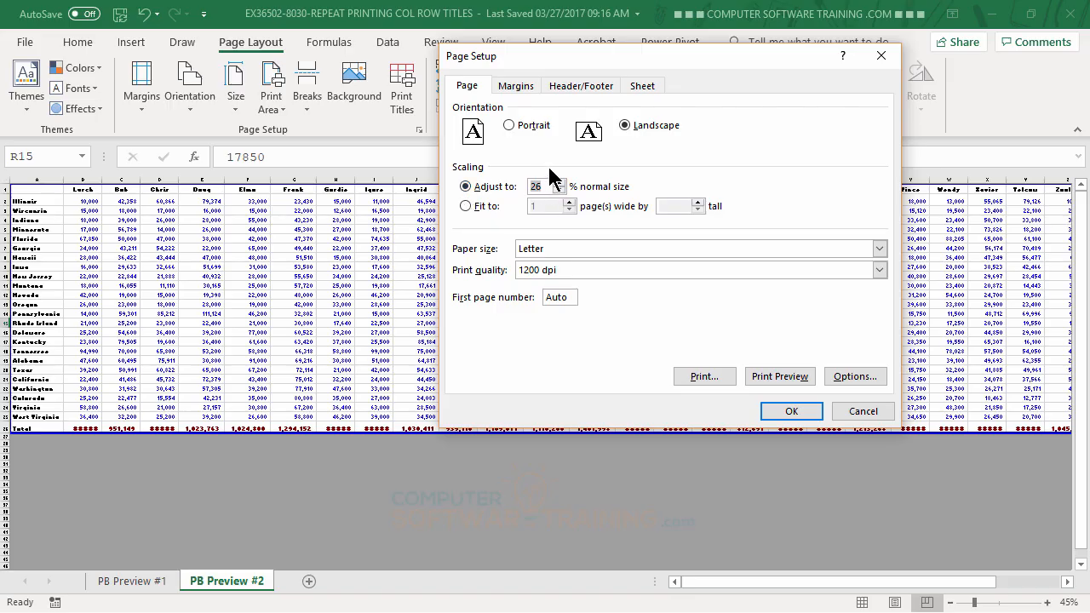
{"action": "type", "text": "100"}
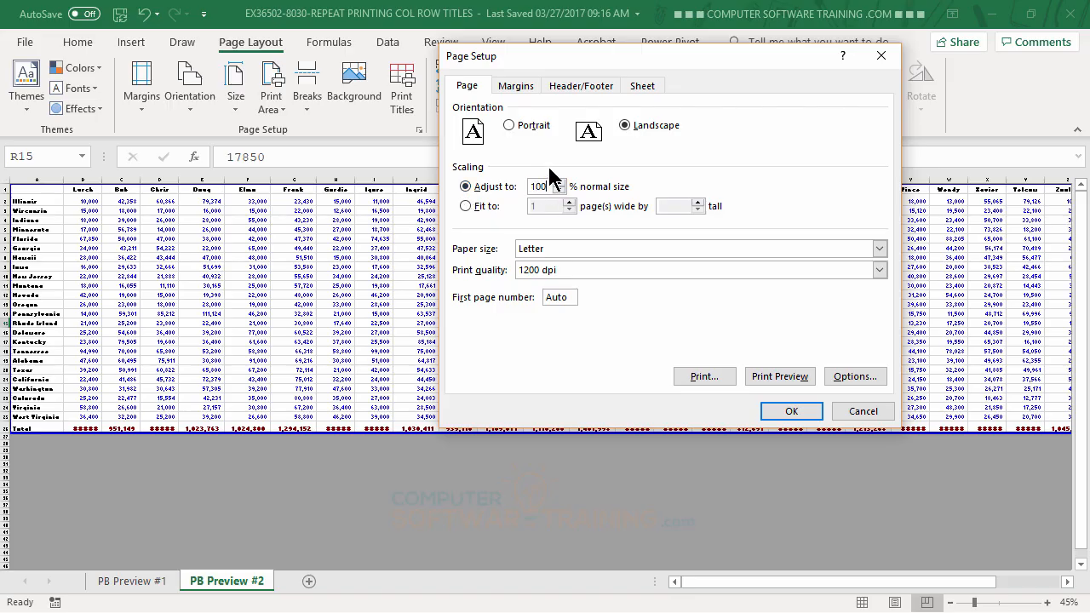
{"action": "left_click", "coordinate": [798, 412]}
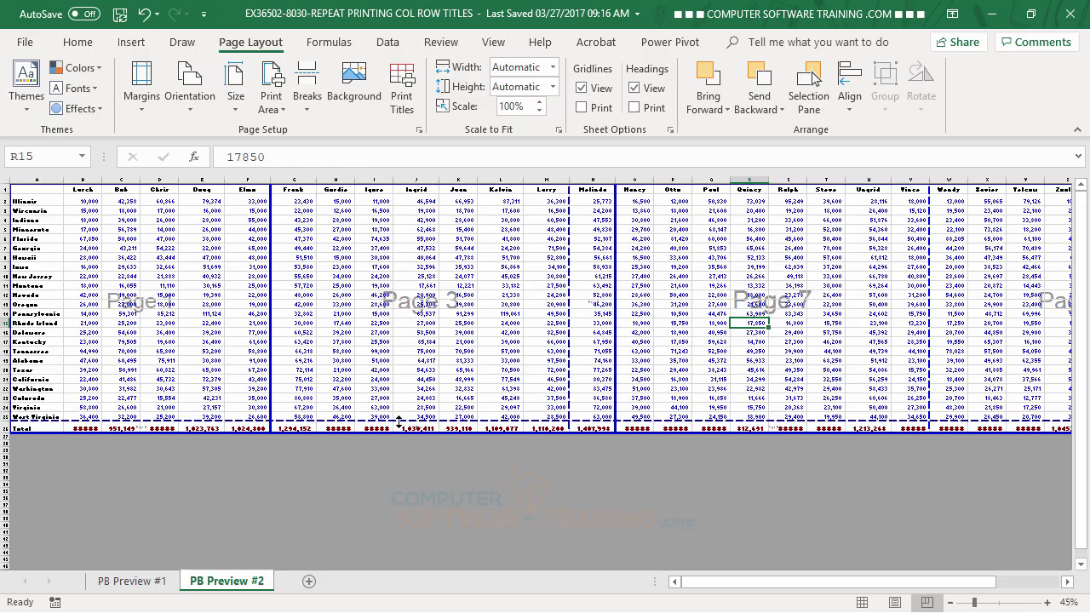
Move the page breaks so the Total row stays with its table and the columns split into A to M and N to AD.
{"action": "left_click_drag", "start_coordinate": [398, 421], "coordinate": [399, 434]}
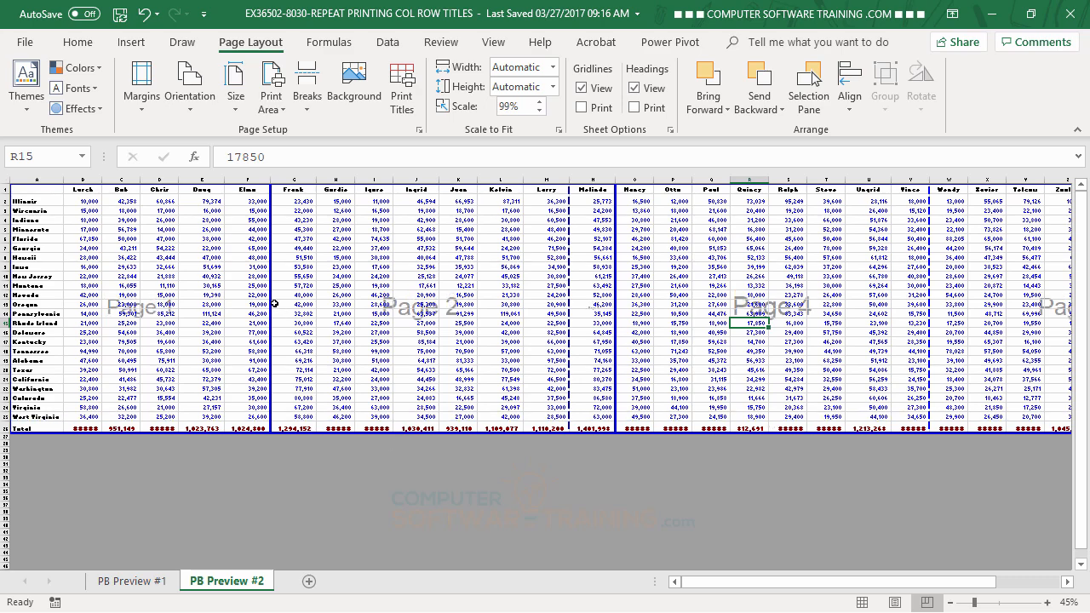
{"action": "left_click_drag", "start_coordinate": [271, 292], "coordinate": [570, 281]}
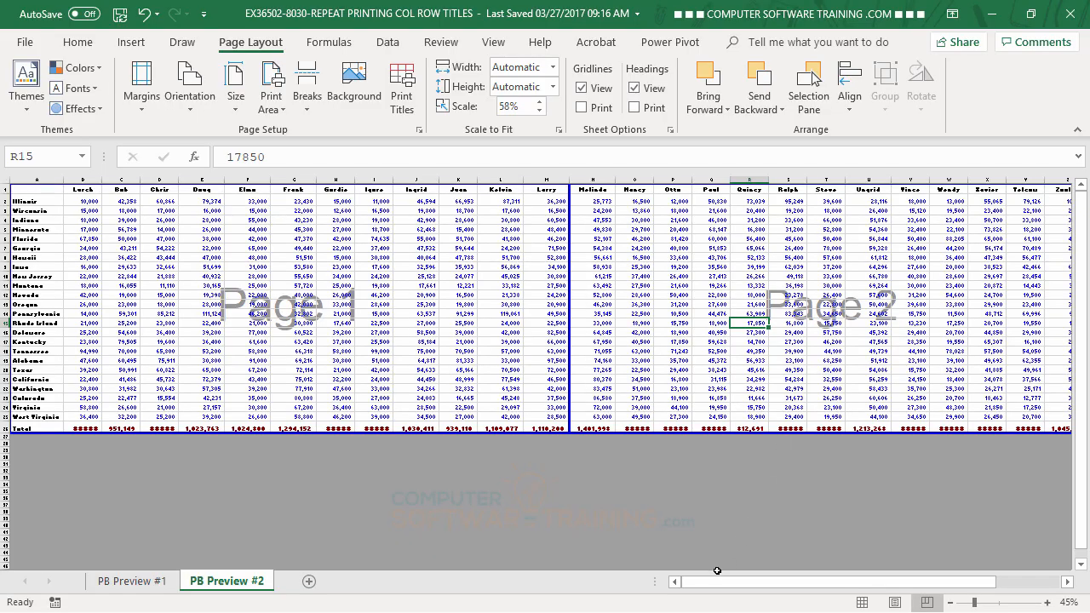
{"action": "left_click_drag", "start_coordinate": [733, 583], "coordinate": [856, 591]}
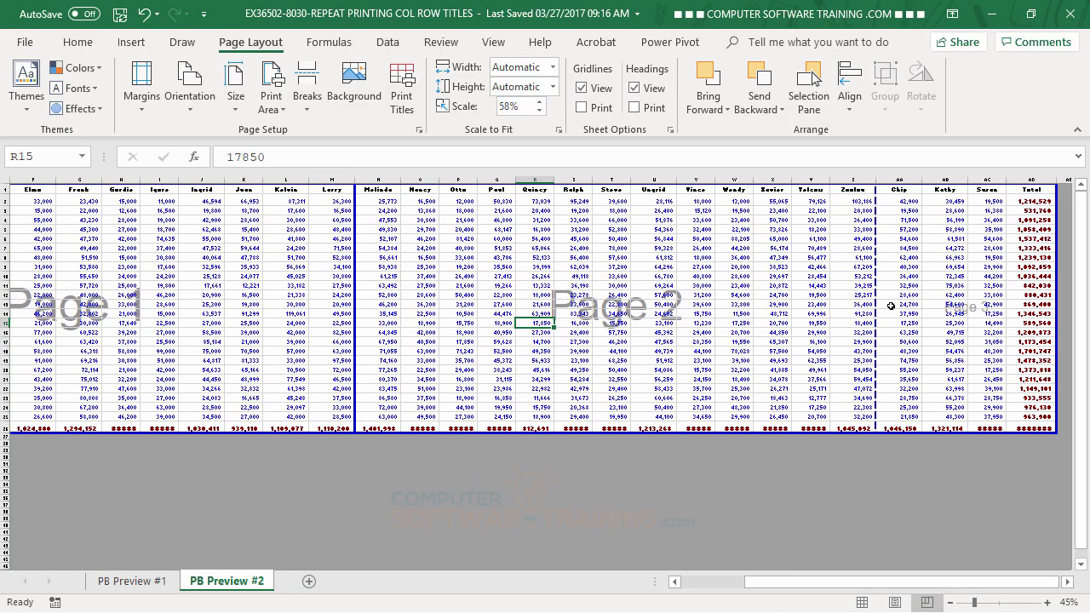
{"action": "left_click_drag", "start_coordinate": [875, 296], "coordinate": [1013, 300]}
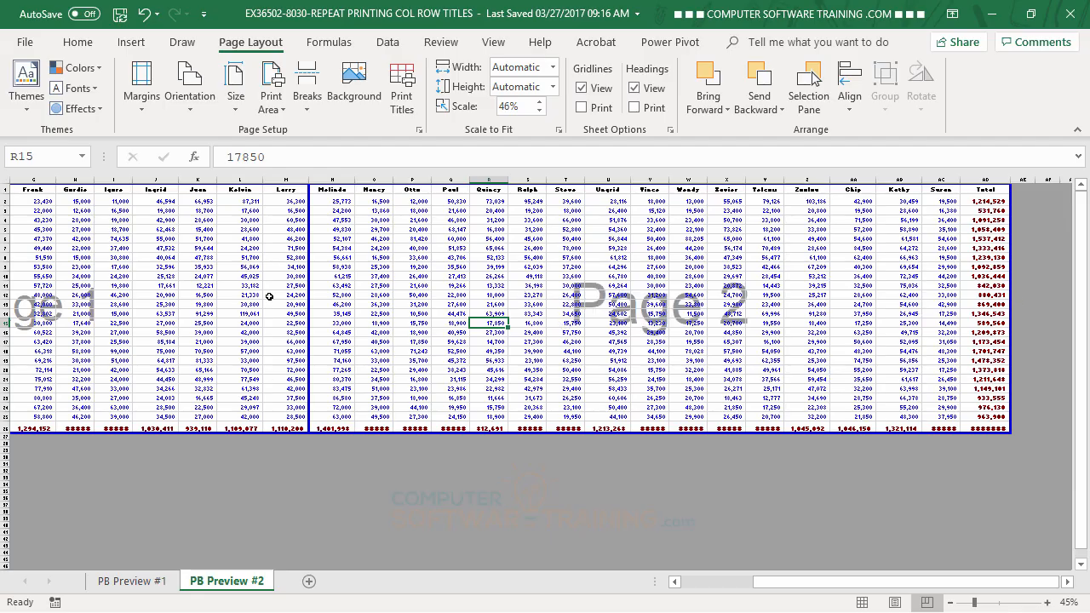
Shift the vertical page break between pages 1 and 2 over two columns, so page 1 ends with column O.
{"action": "left_click_drag", "start_coordinate": [773, 591], "coordinate": [704, 587]}
{"action": "left_click_drag", "start_coordinate": [517, 294], "coordinate": [562, 297]}
{"action": "left_click_drag", "start_coordinate": [728, 594], "coordinate": [771, 594]}
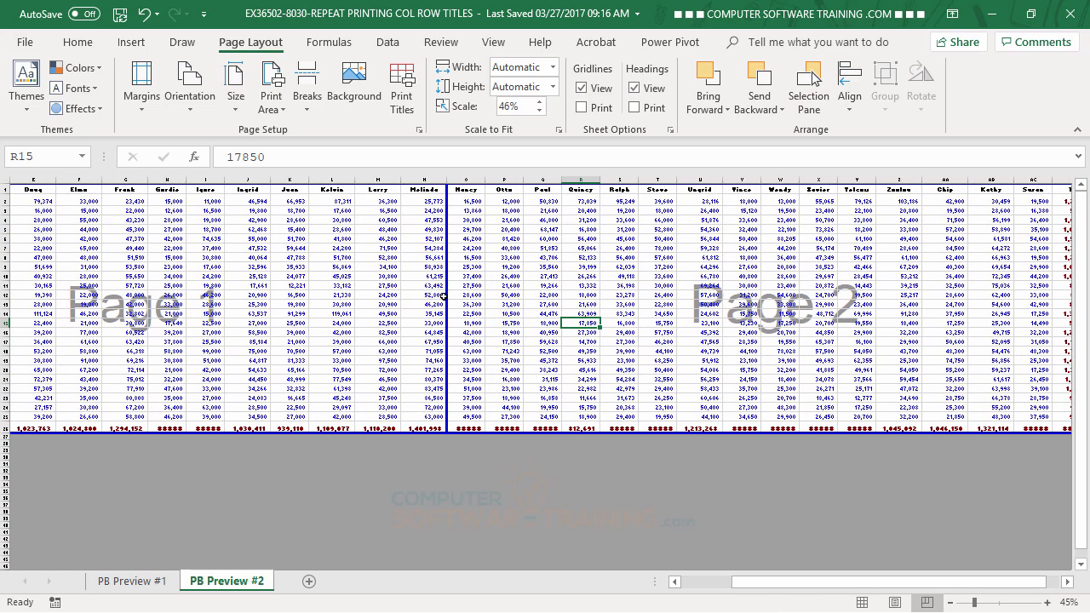
{"action": "left_click_drag", "start_coordinate": [444, 297], "coordinate": [485, 304]}
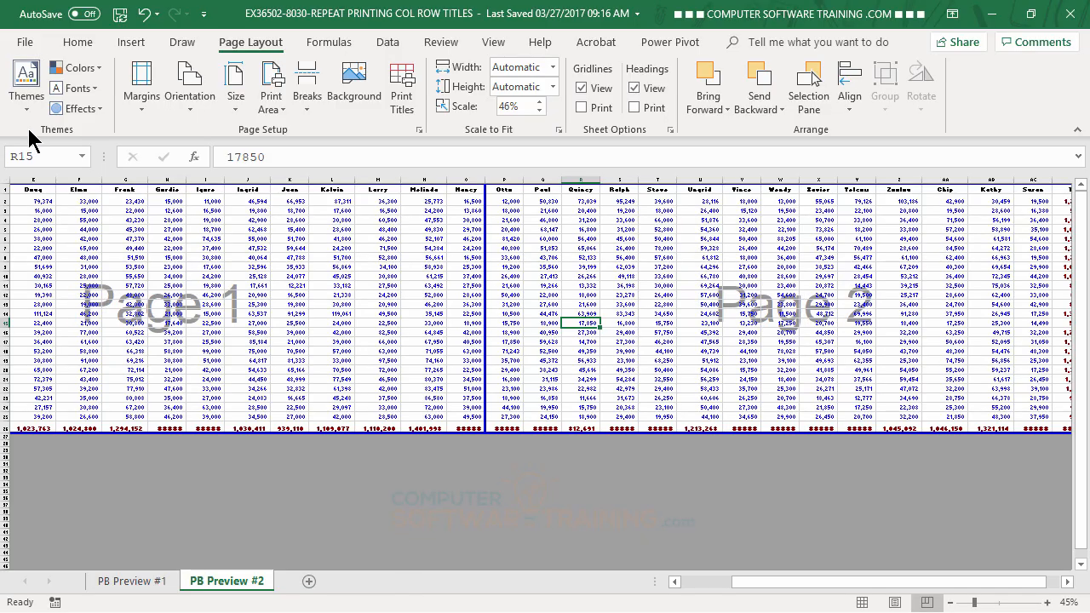
Preview both pages of the printout, checking the column split and whether the state names repeat on page 2, and return to the worksheet.
{"action": "left_click", "coordinate": [25, 46]}
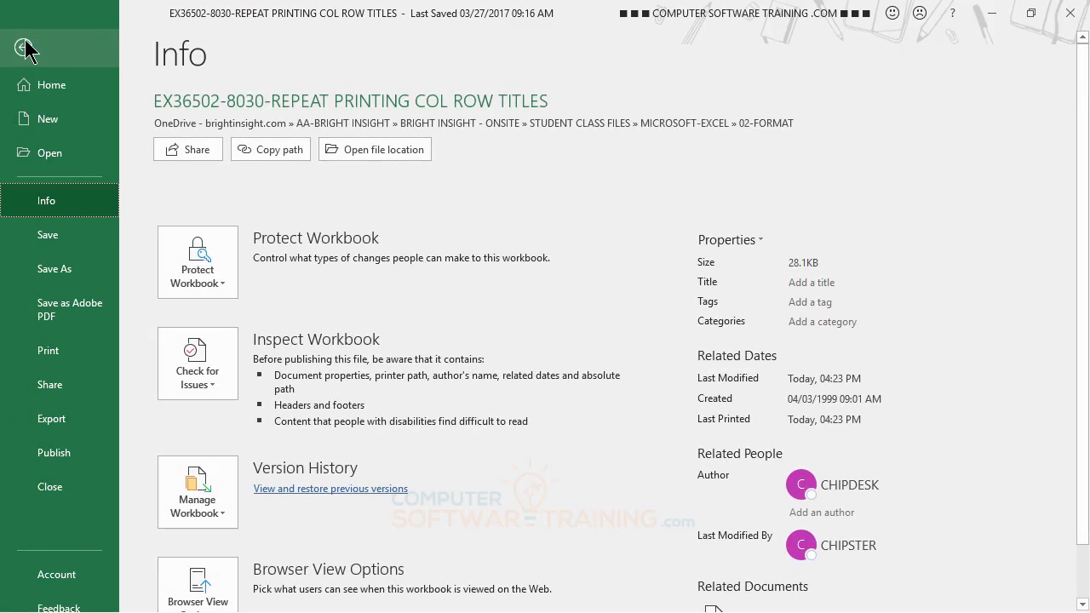
{"action": "left_click", "coordinate": [75, 366]}
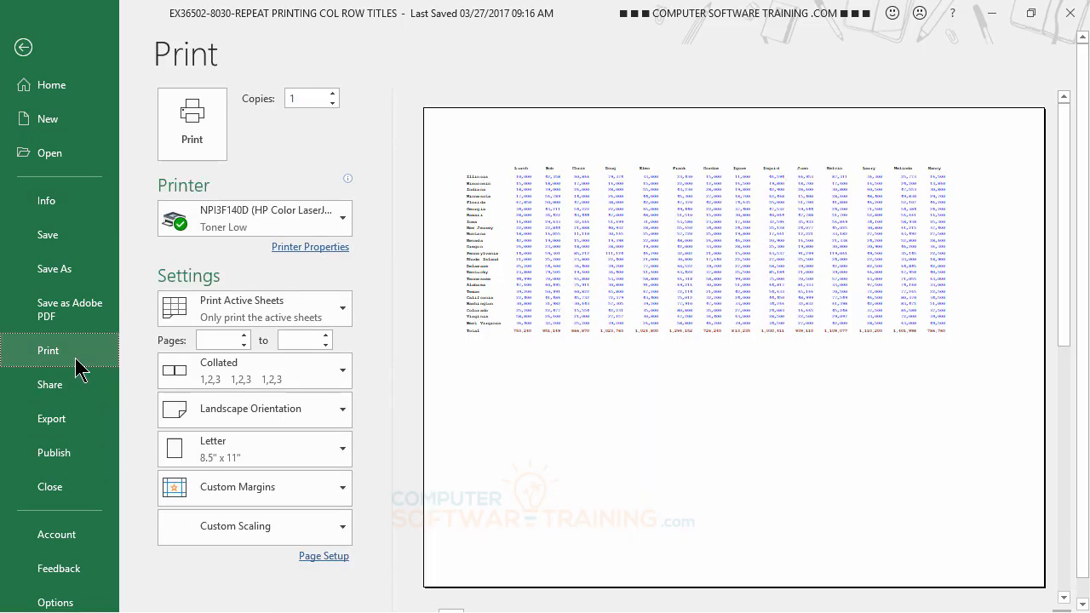
{"action": "scroll", "coordinate": [561, 426], "scroll_direction": "down", "scroll_amount": 1}
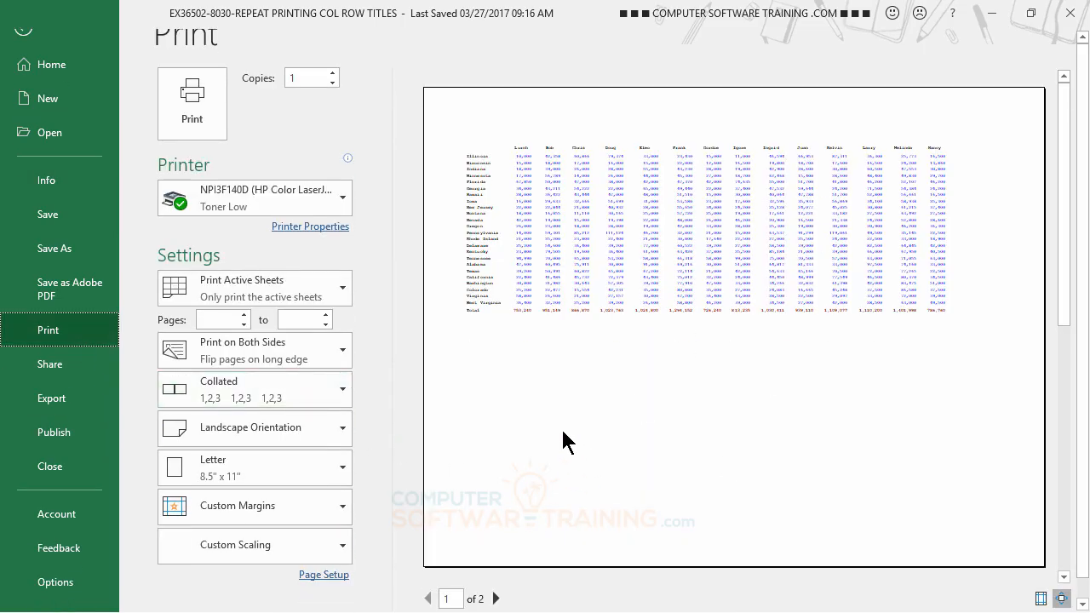
{"action": "left_click", "coordinate": [495, 598]}
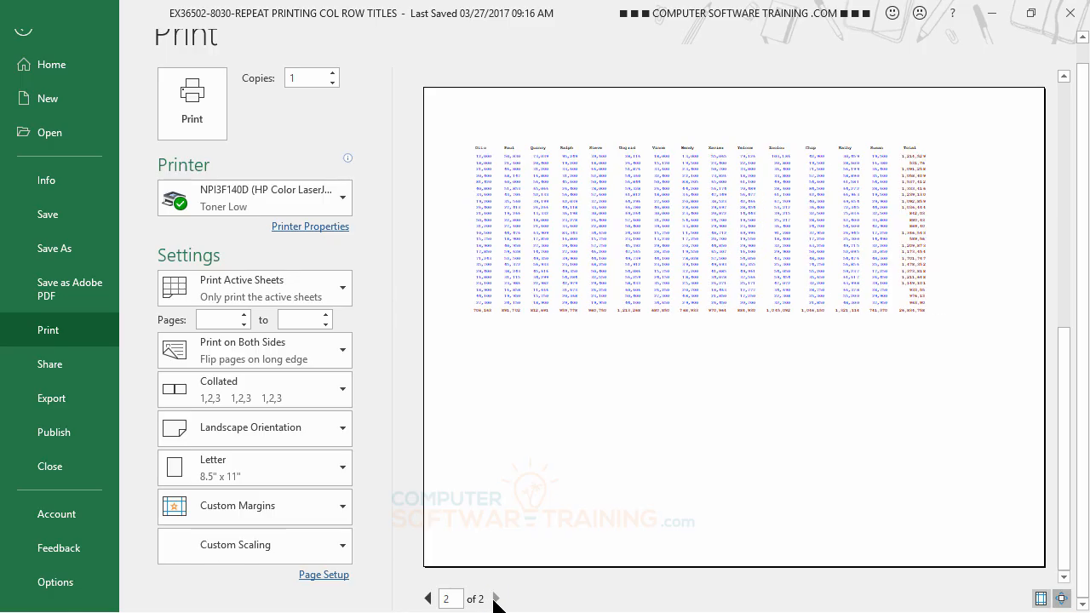
{"action": "left_click", "coordinate": [428, 599]}
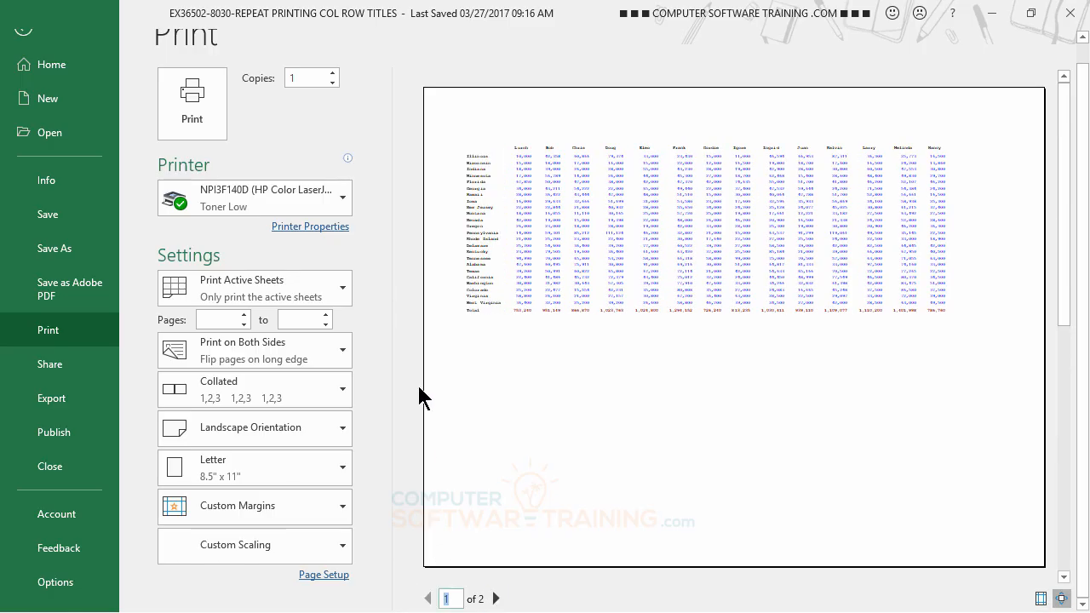
{"action": "left_click", "coordinate": [495, 599]}
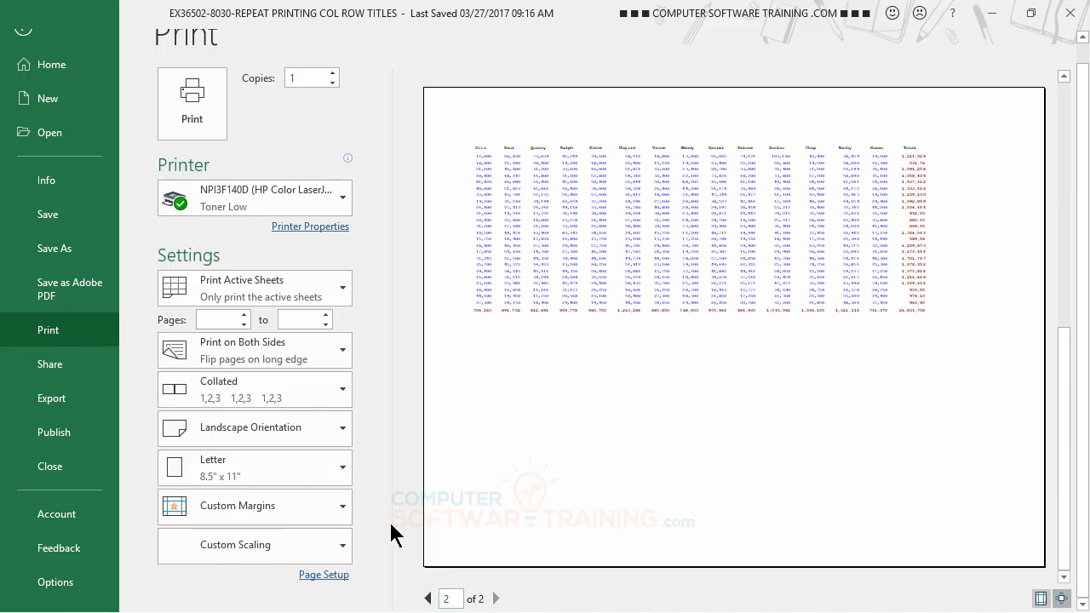
{"action": "left_click", "coordinate": [28, 39]}
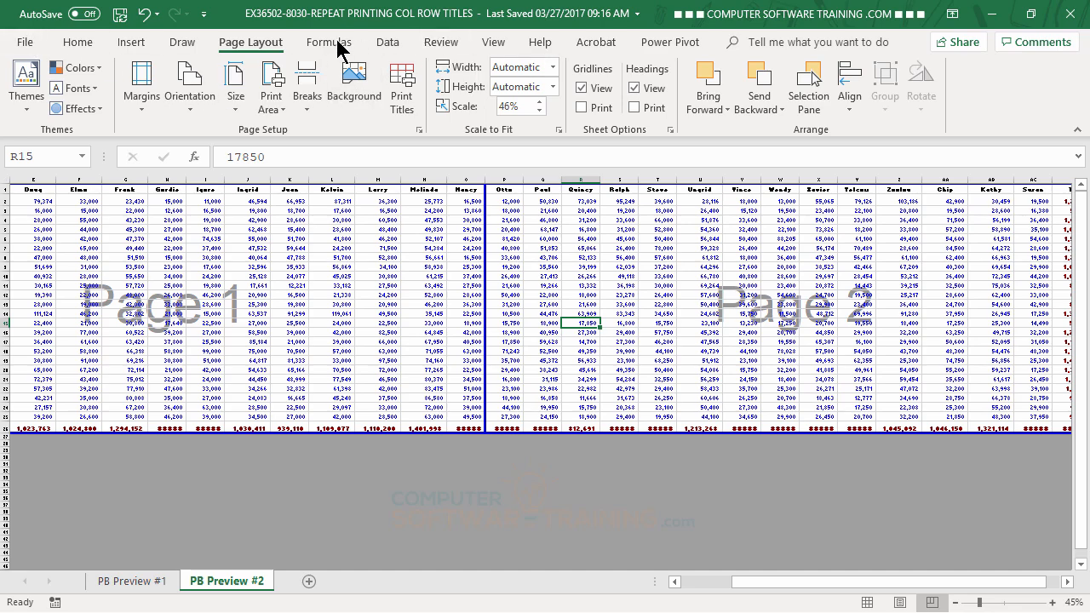
Set the print titles so that column A (a:a) repeats at the left of every printed page.
{"action": "left_click", "coordinate": [404, 83]}
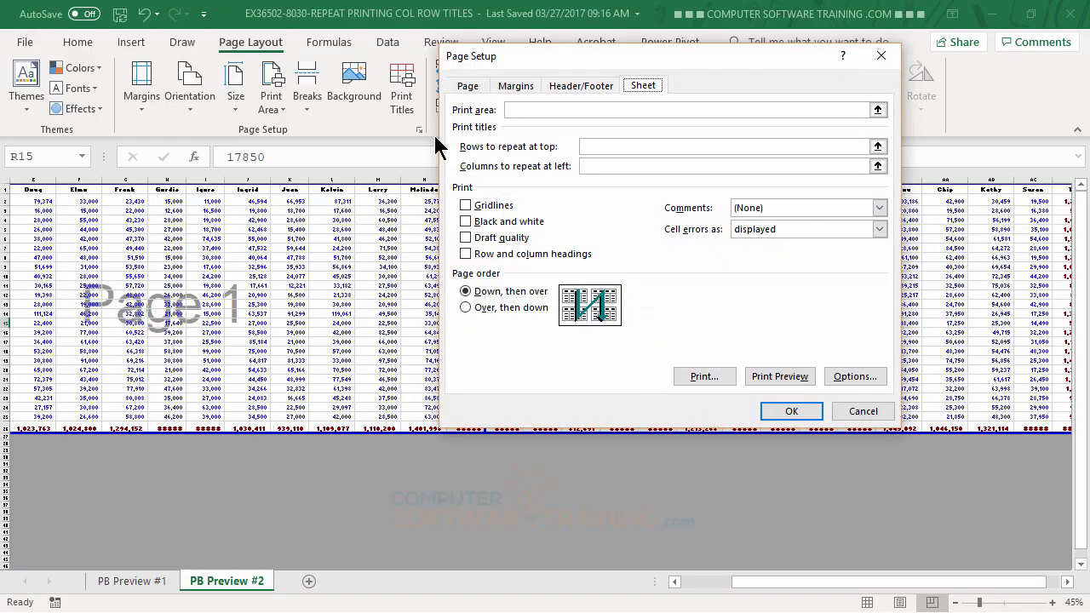
{"action": "left_click", "coordinate": [585, 145]}
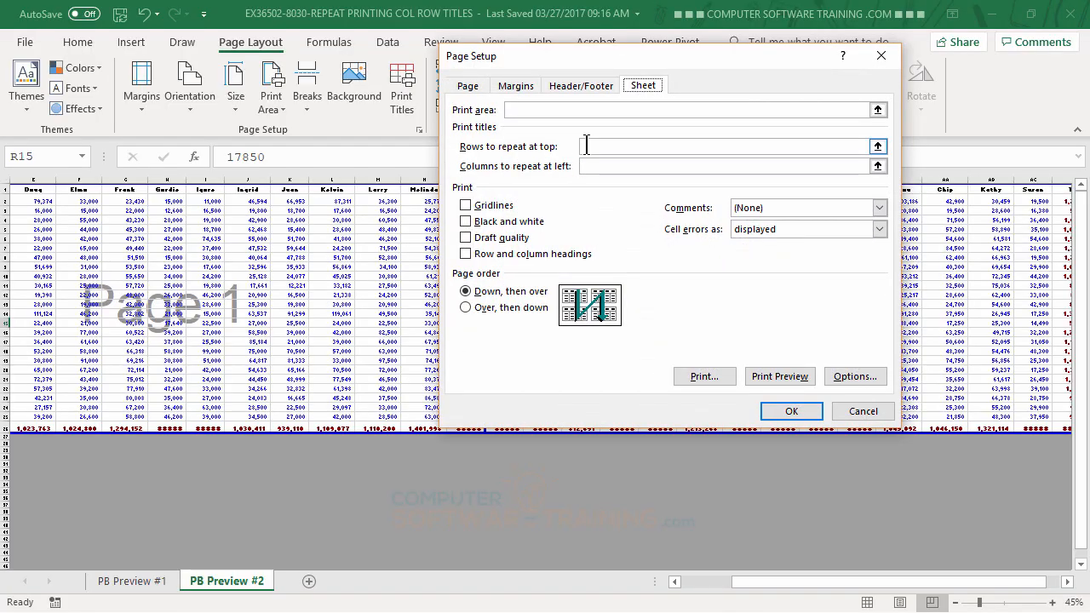
{"action": "left_click", "coordinate": [591, 166]}
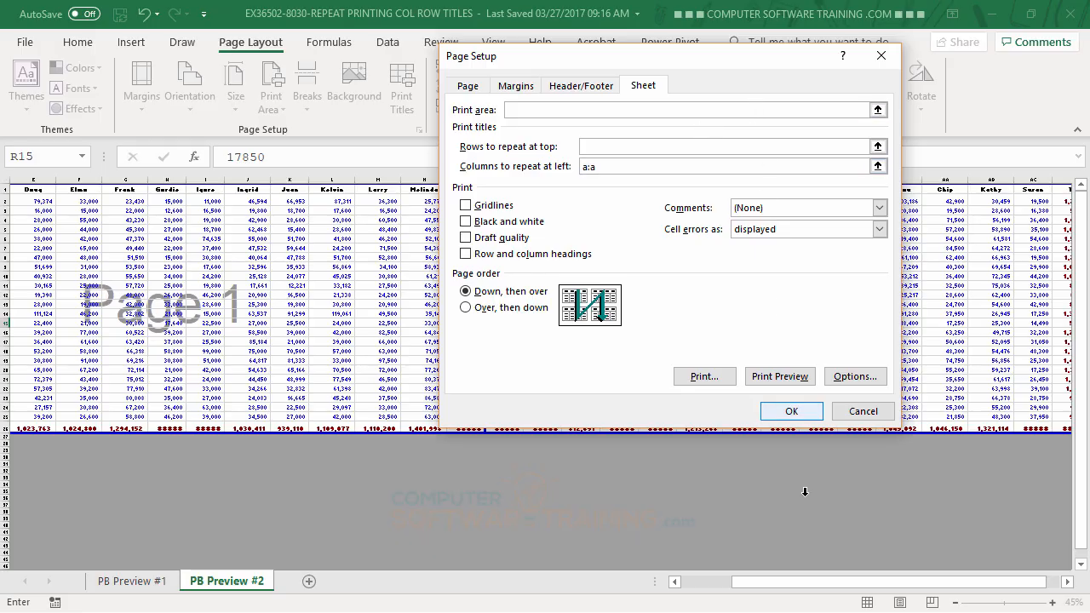
{"action": "left_click", "coordinate": [791, 412]}
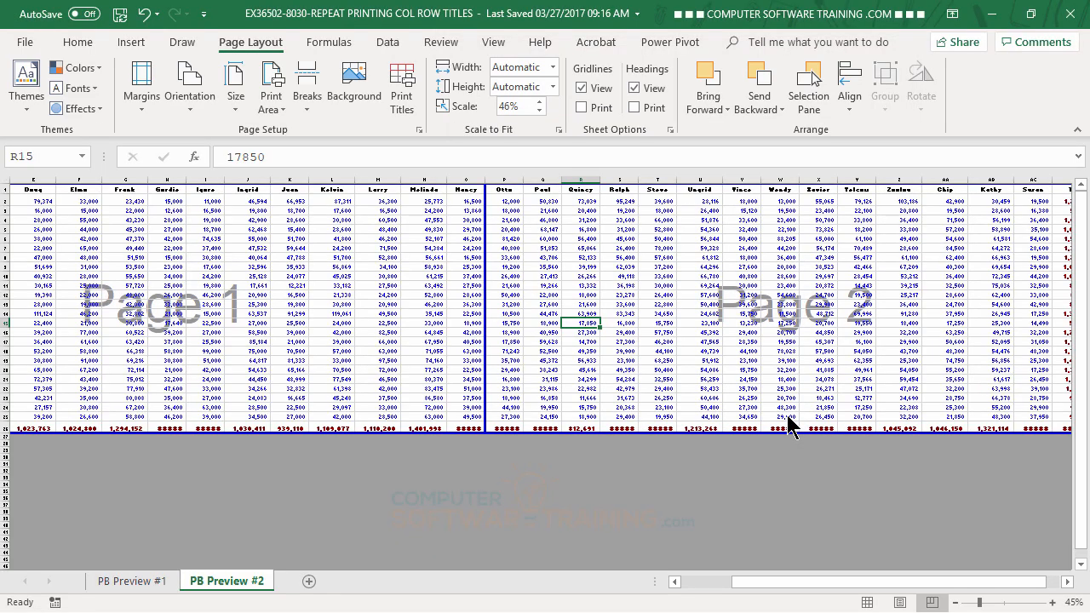
Preview both pages of the printout to check that the state names repeat on page 2, and return to the worksheet.
{"action": "left_click", "coordinate": [23, 43]}
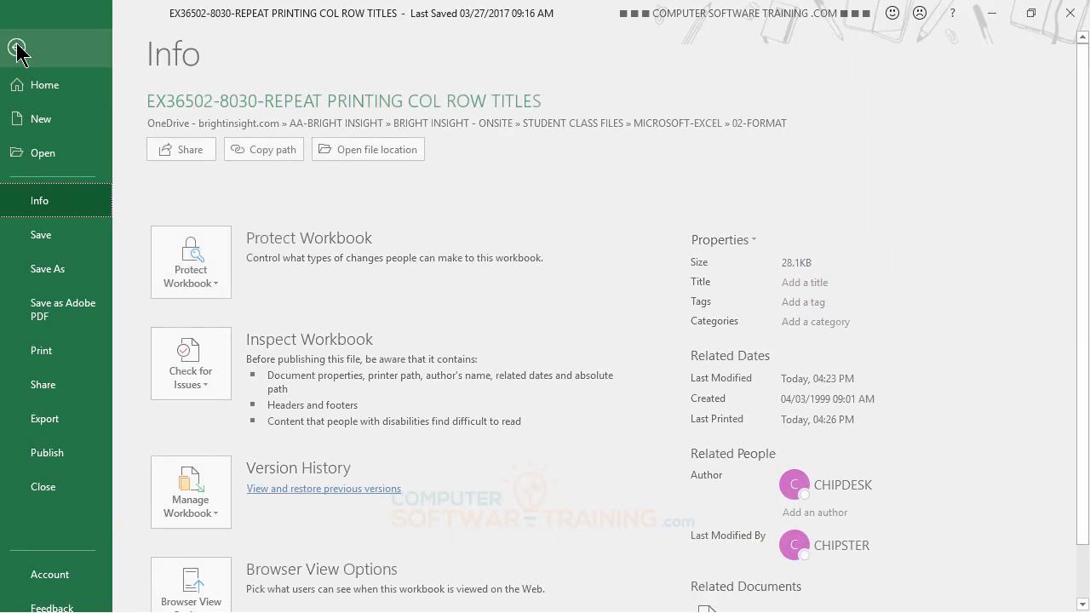
{"action": "left_click", "coordinate": [67, 358]}
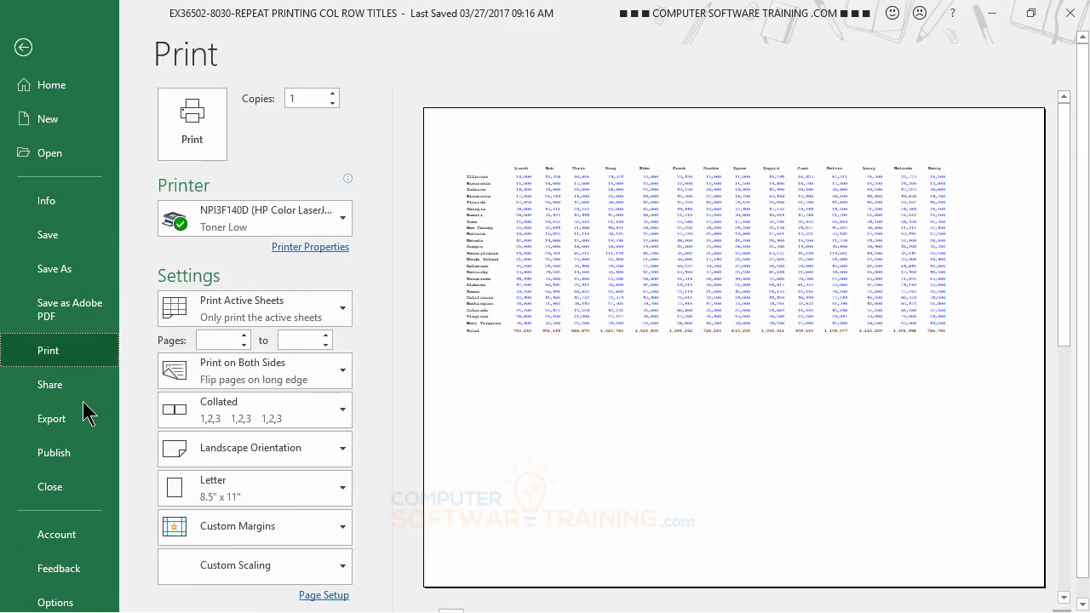
{"action": "scroll", "coordinate": [460, 576], "scroll_direction": "down", "scroll_amount": 1}
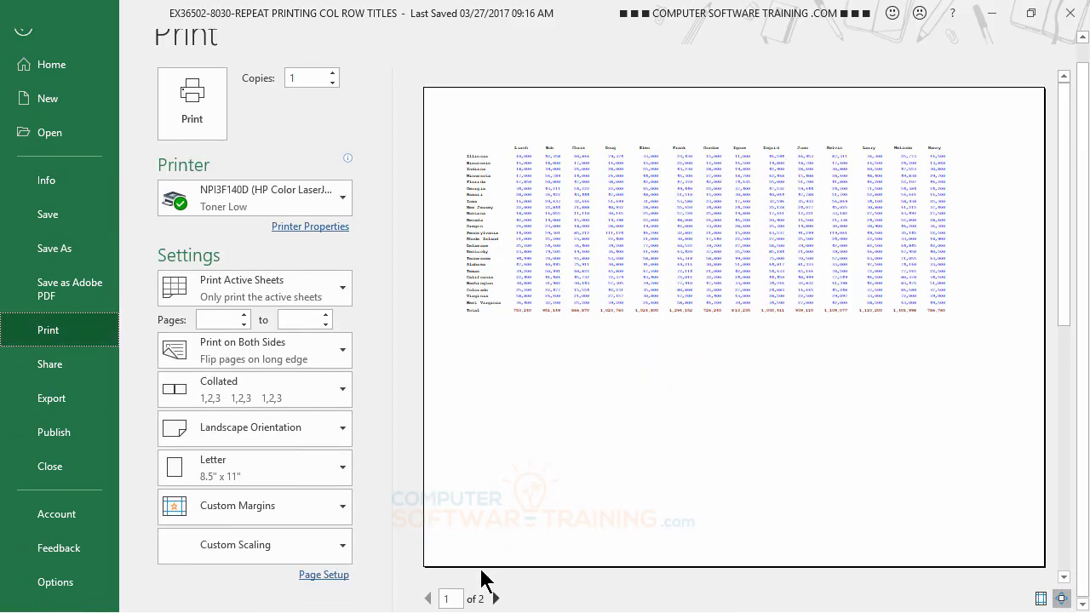
{"action": "left_click", "coordinate": [497, 598]}
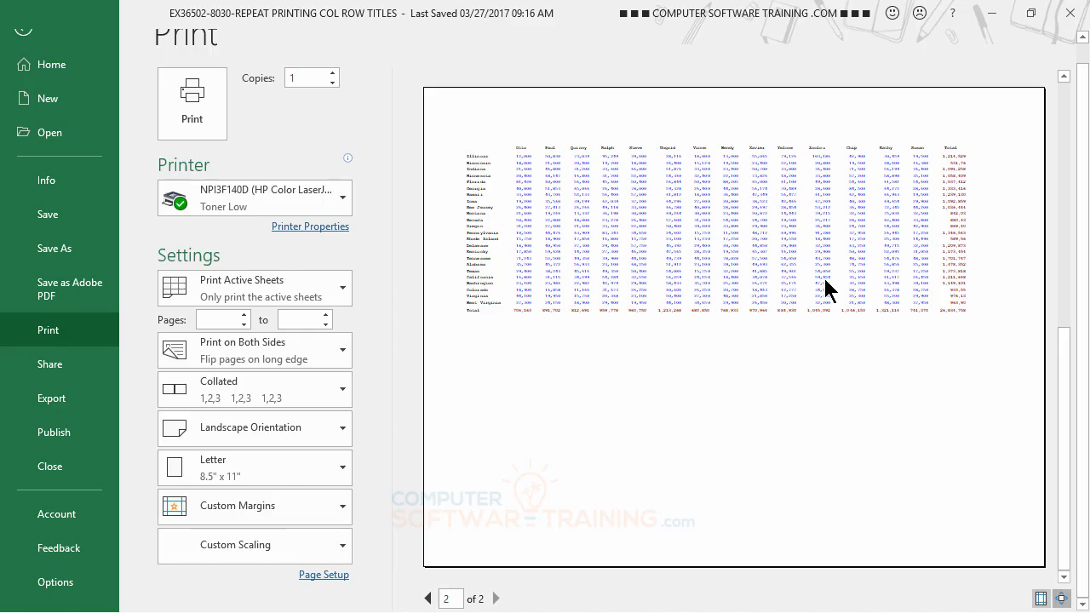
{"action": "scroll", "coordinate": [809, 283], "scroll_direction": "up", "scroll_amount": 1}
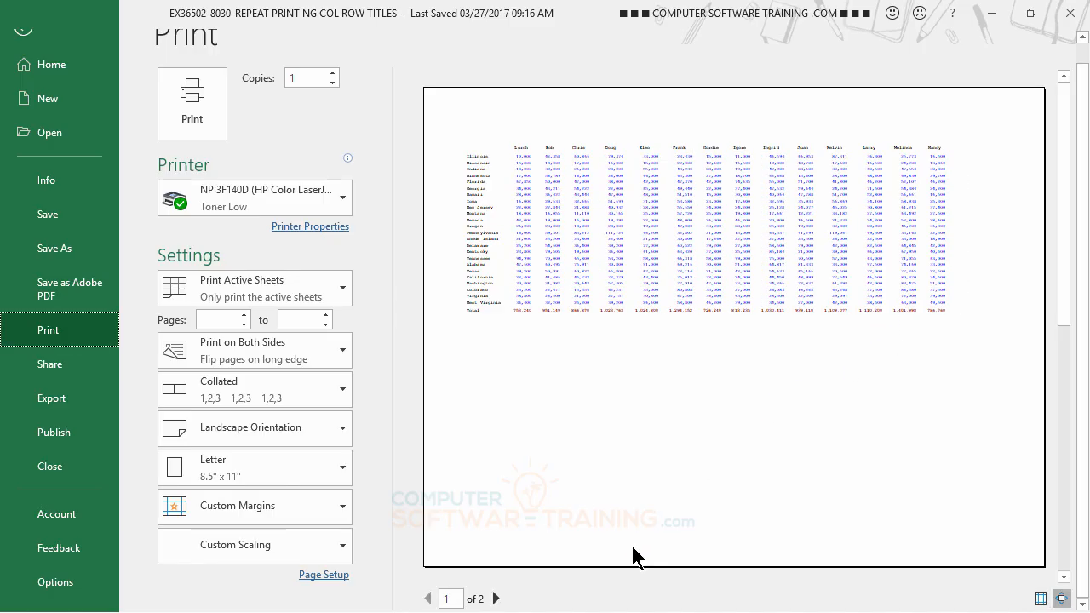
{"action": "left_click", "coordinate": [24, 36]}
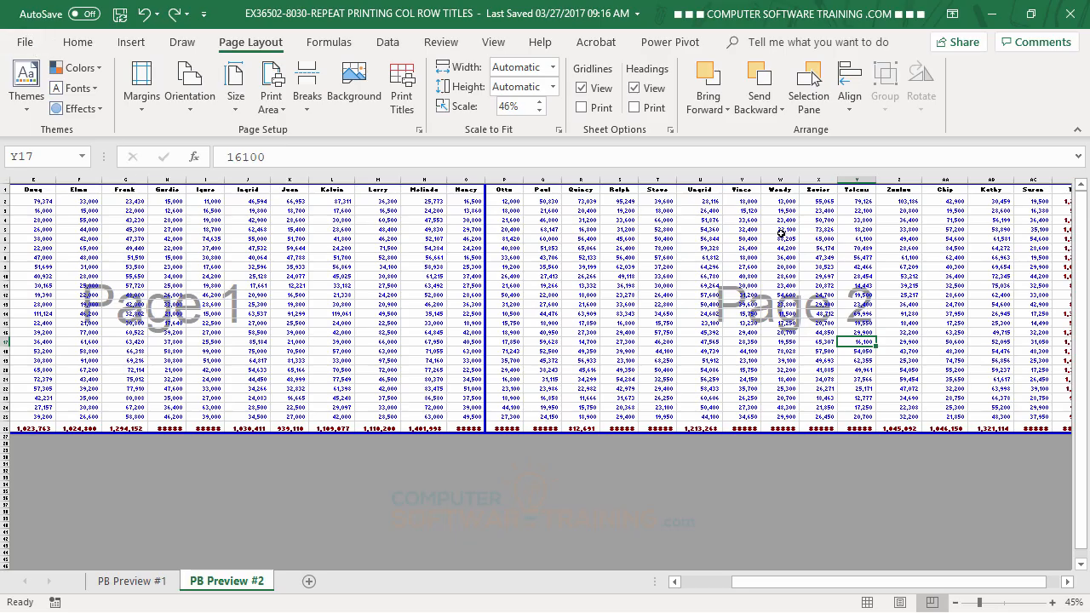
Insert a vertical page break before column H.
{"action": "right_click", "coordinate": [167, 178]}
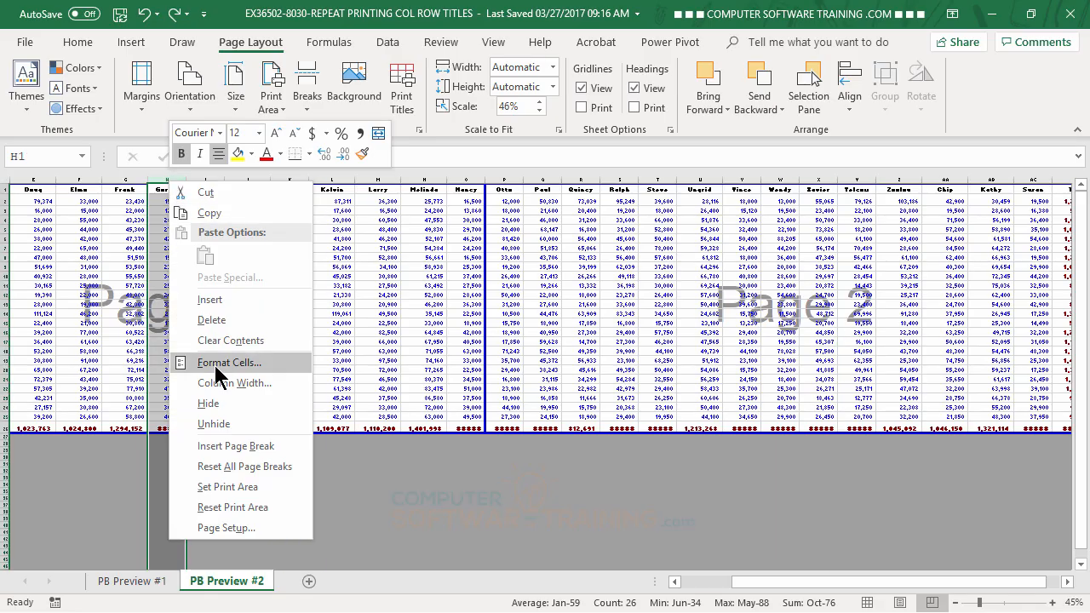
{"action": "left_click", "coordinate": [232, 446]}
{"action": "left_click", "coordinate": [249, 333]}
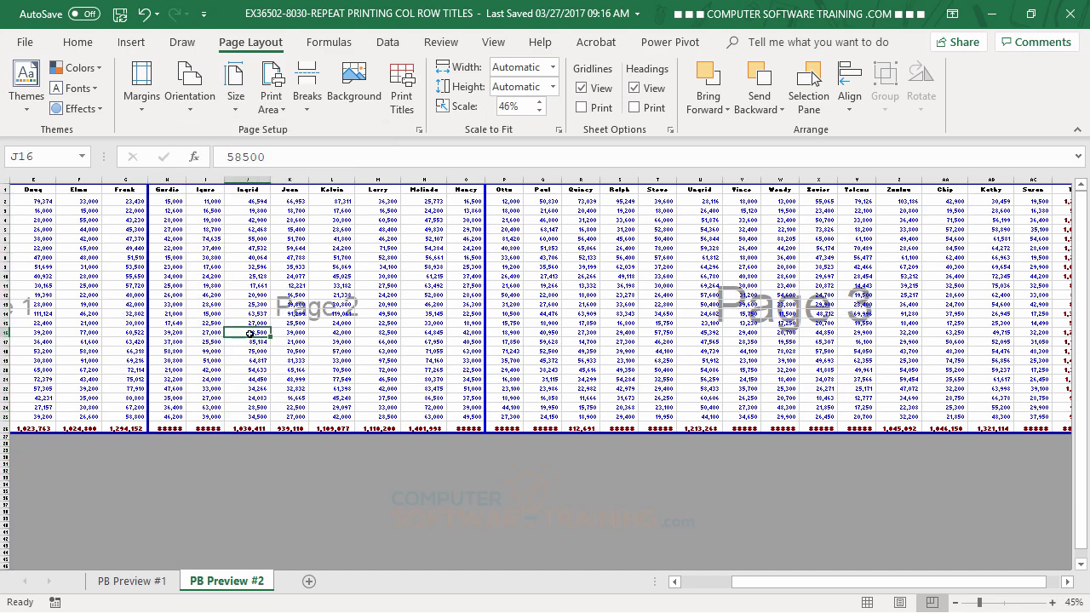
Insert a vertical page break before column W and shift it one column over so the page ends with column W.
{"action": "left_click", "coordinate": [782, 179]}
{"action": "right_click", "coordinate": [783, 181]}
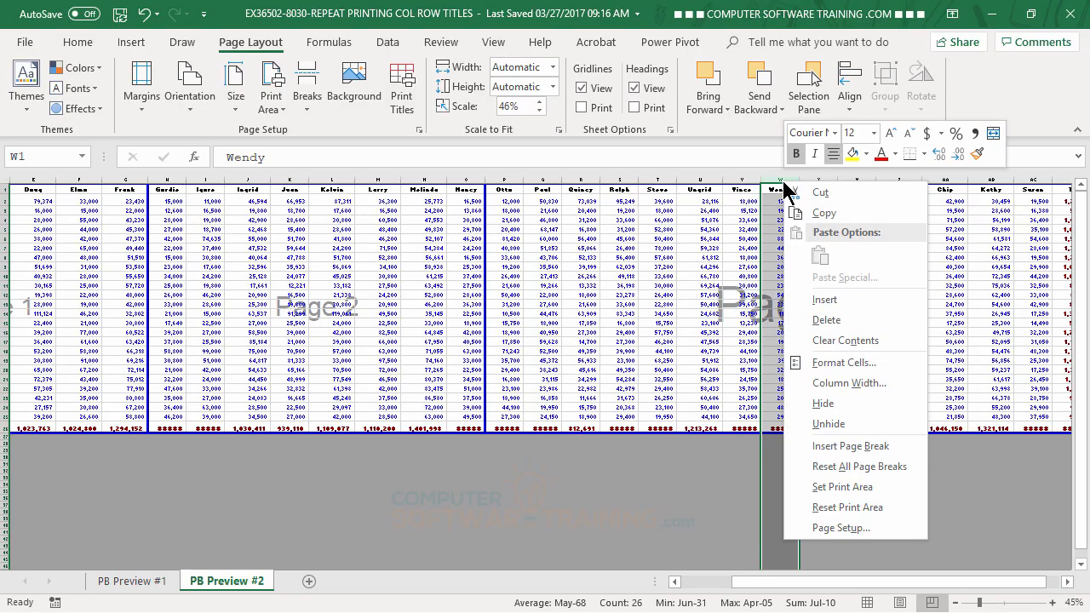
{"action": "left_click", "coordinate": [844, 446]}
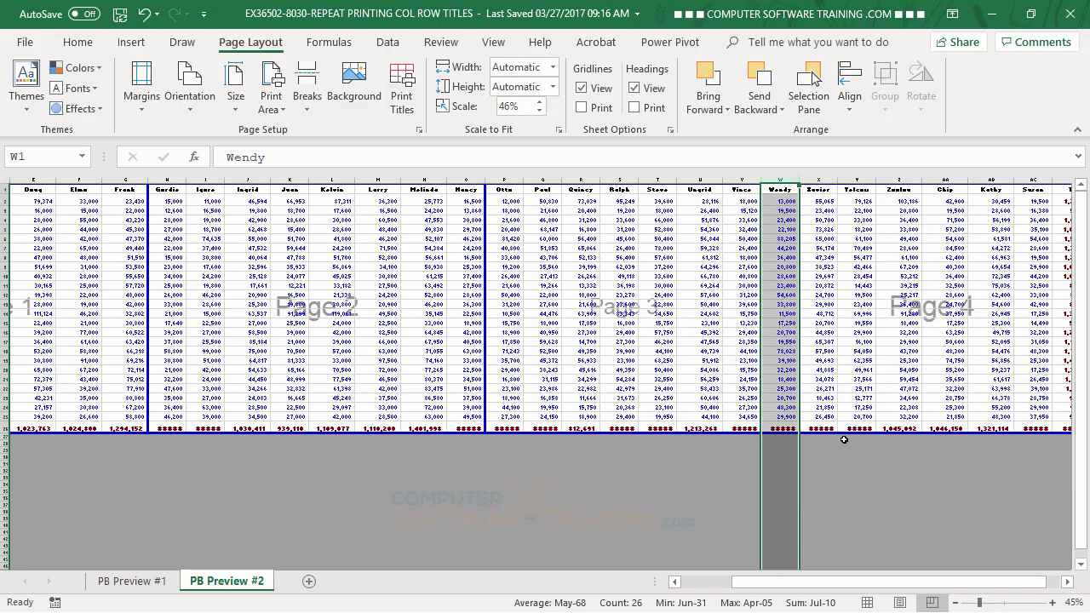
{"action": "left_click", "coordinate": [868, 358]}
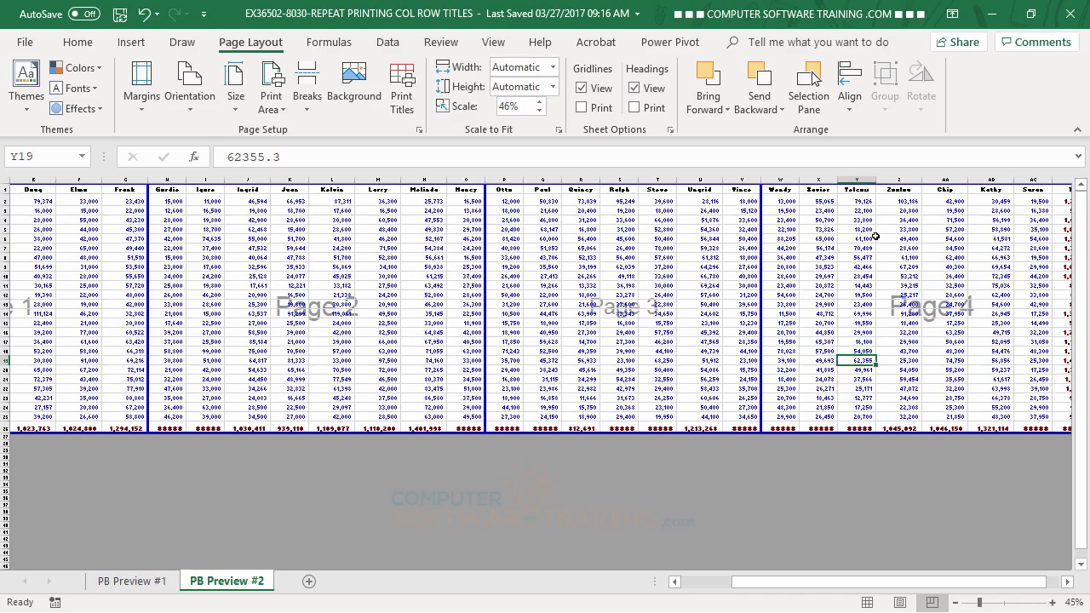
{"action": "left_click_drag", "start_coordinate": [760, 220], "coordinate": [800, 238]}
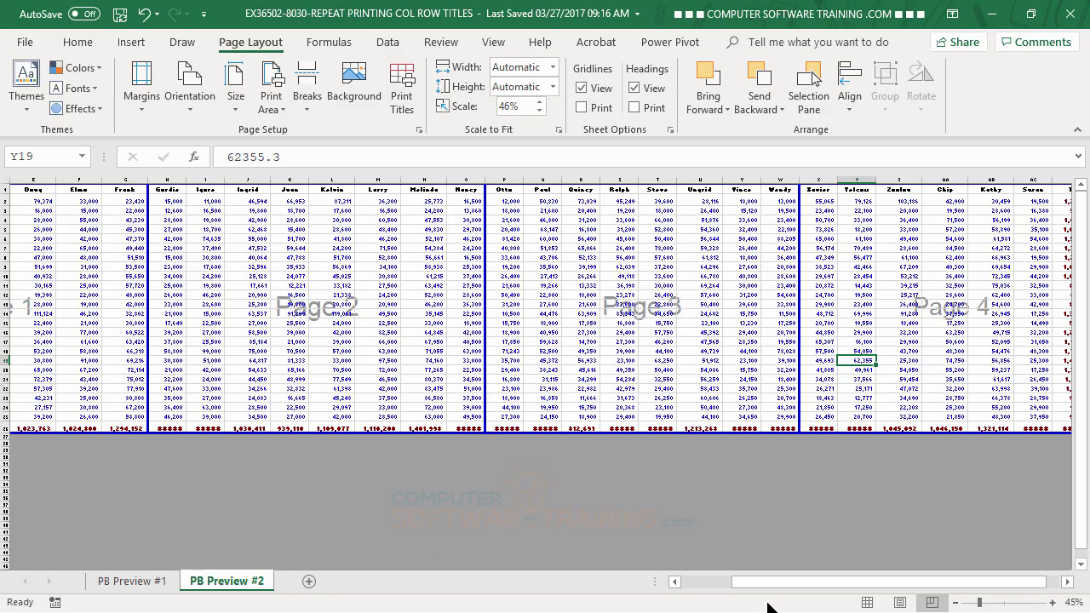
{"action": "left_click_drag", "start_coordinate": [783, 591], "coordinate": [710, 585]}
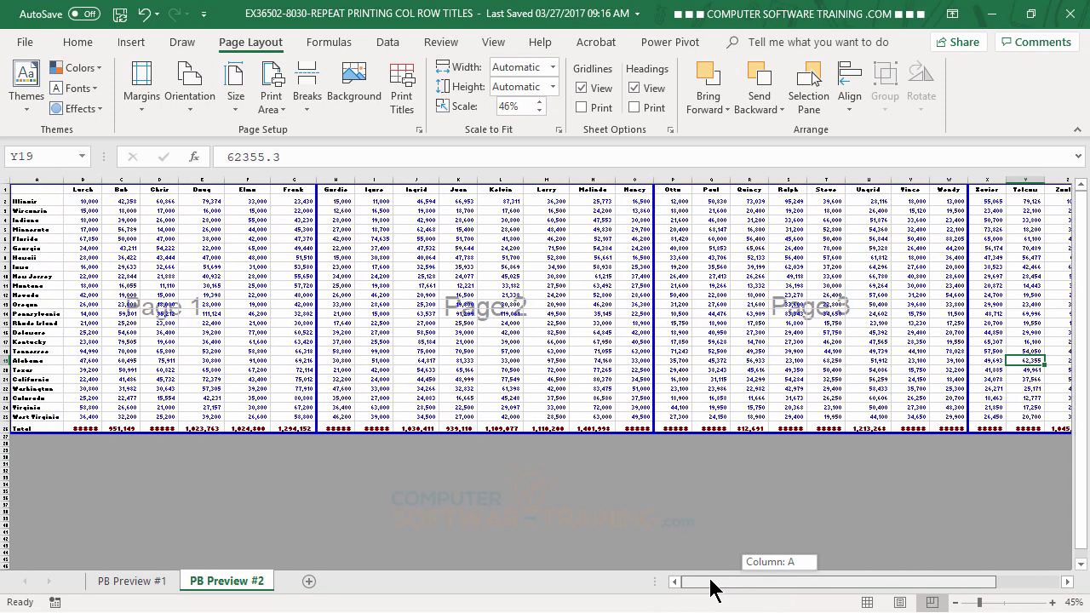
Raise the print scaling in the page setup to 90% of normal size.
{"action": "left_click", "coordinate": [25, 43]}
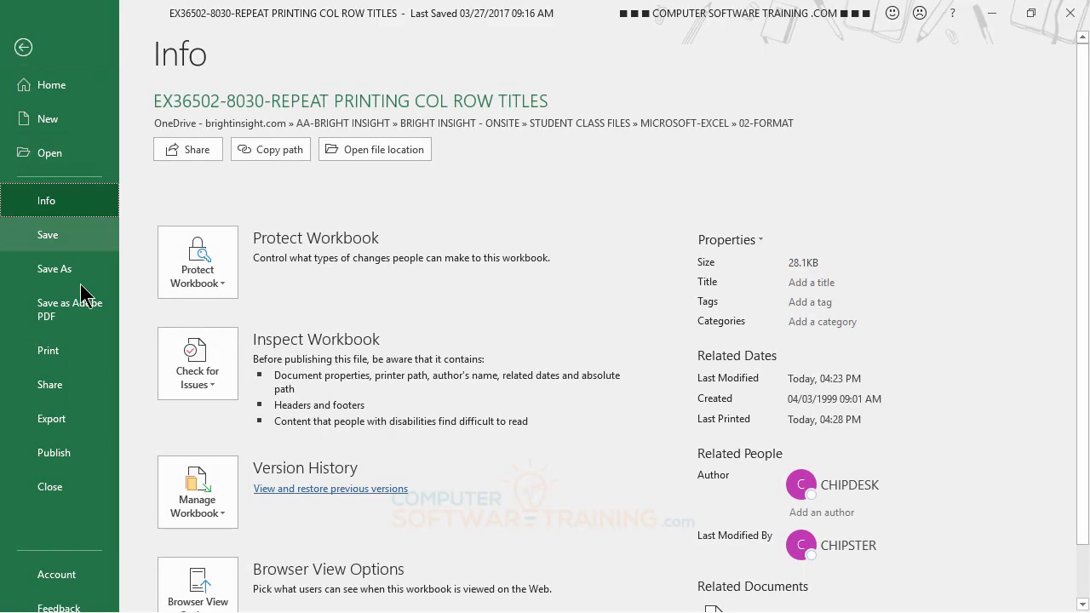
{"action": "left_click", "coordinate": [66, 361]}
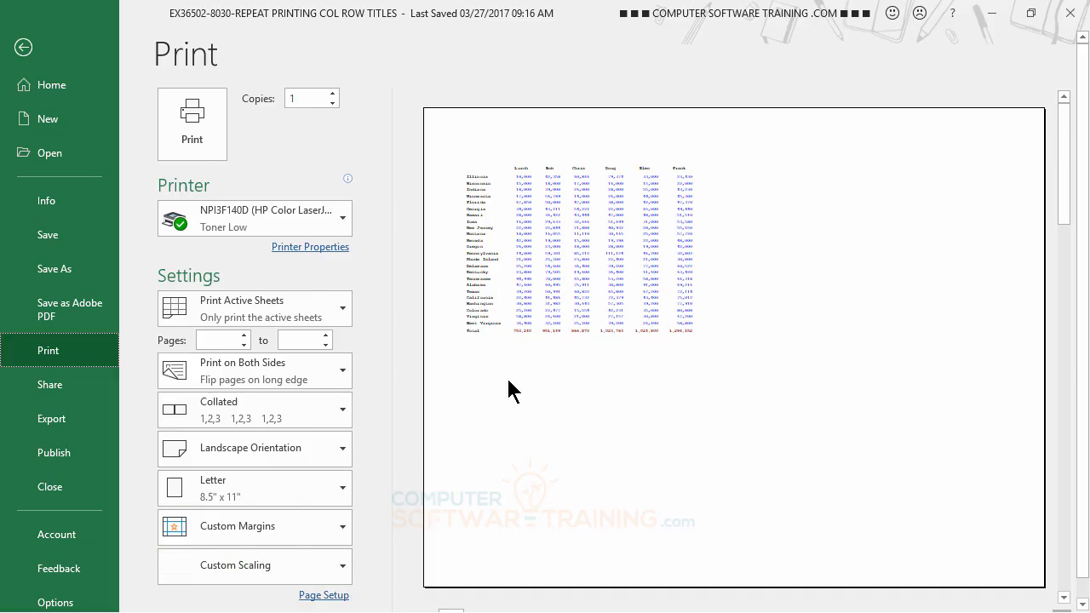
{"action": "left_click", "coordinate": [325, 596]}
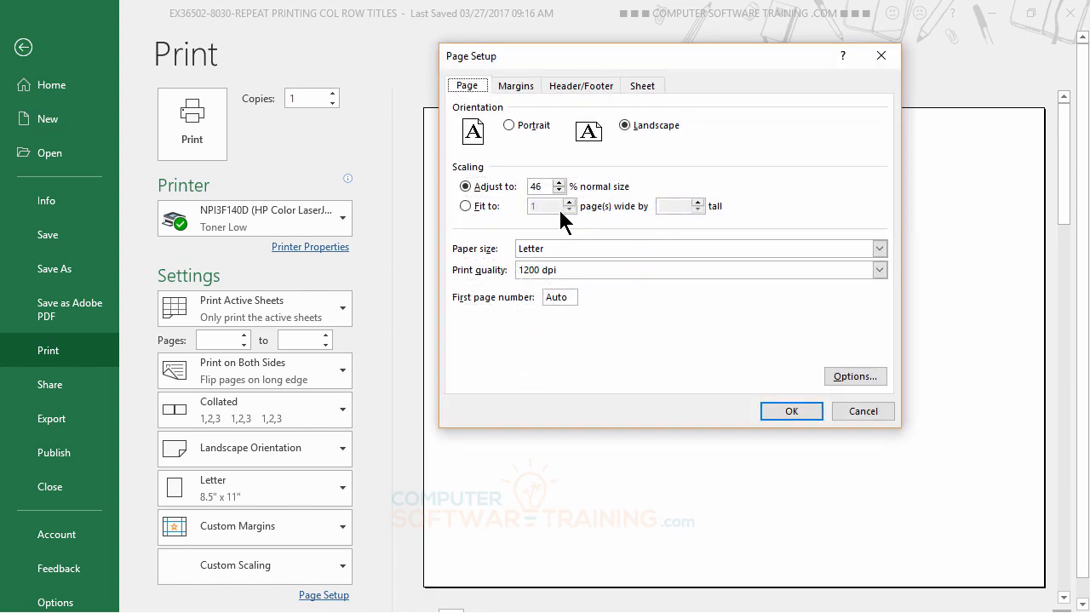
{"action": "left_click", "coordinate": [558, 182]}
{"action": "left_click", "coordinate": [793, 412]}
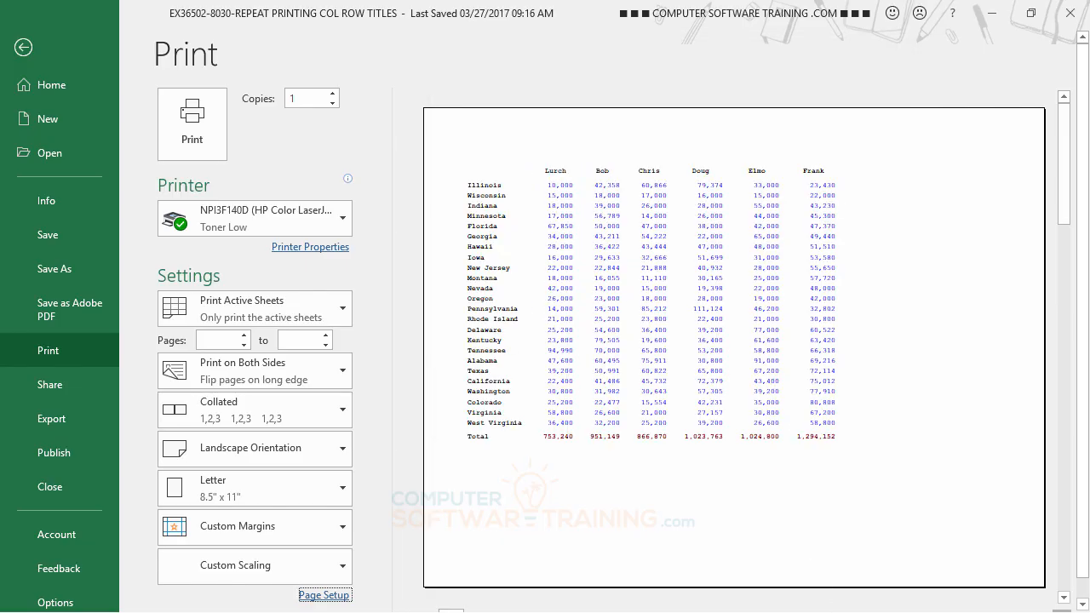
{"action": "left_click", "coordinate": [323, 596]}
{"action": "left_click", "coordinate": [558, 183]}
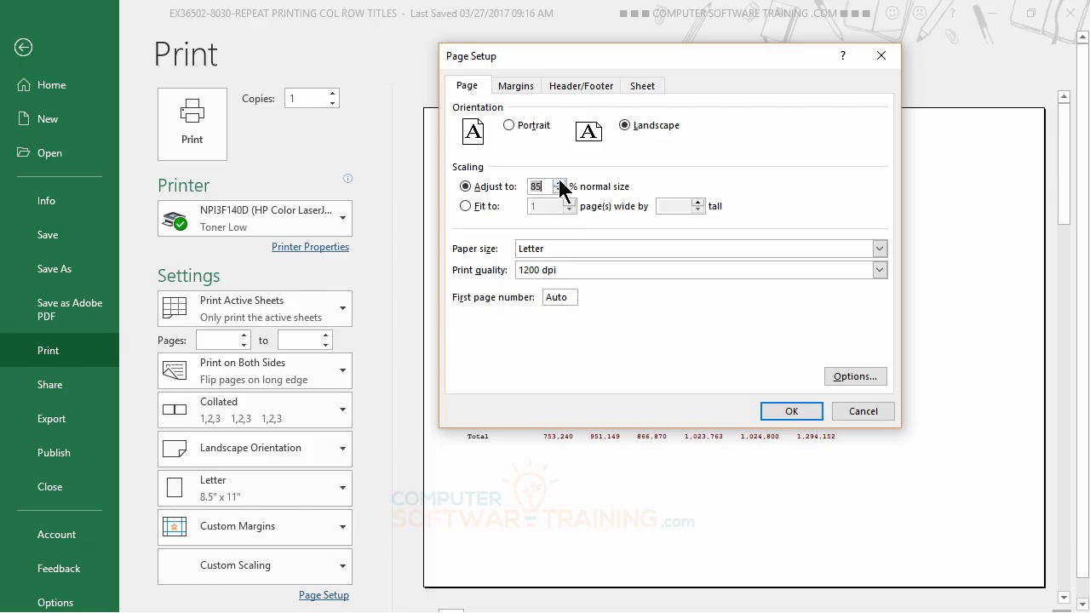
{"action": "left_click", "coordinate": [789, 412]}
Page through the print preview as far as page 3 to check how the columns fit, and go back to page 2.
{"action": "scroll", "coordinate": [750, 430], "scroll_direction": "down", "scroll_amount": 1}
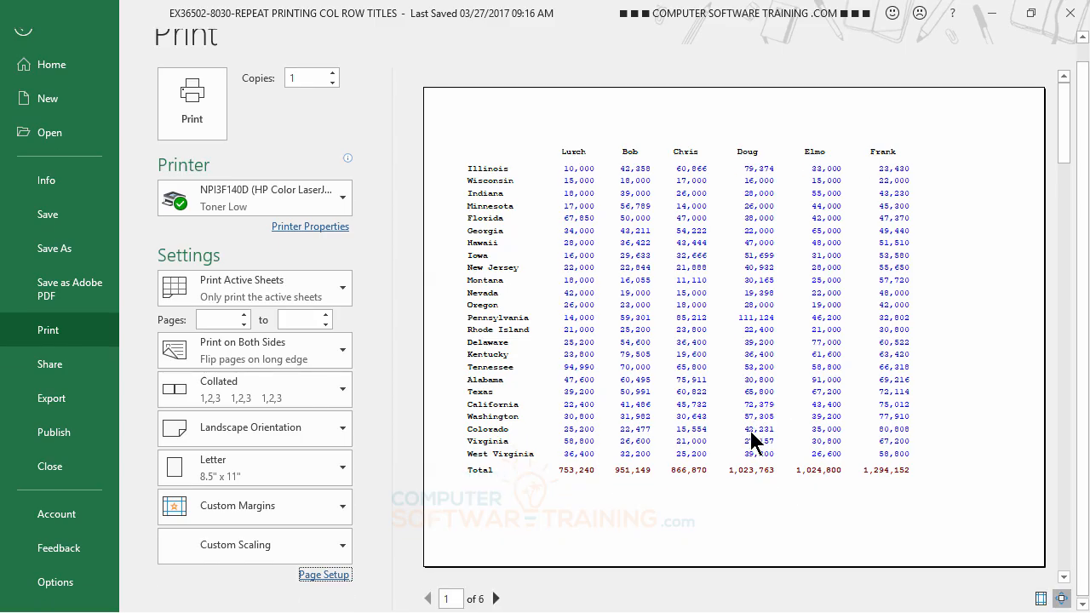
{"action": "left_click", "coordinate": [495, 599]}
{"action": "left_click", "coordinate": [496, 598]}
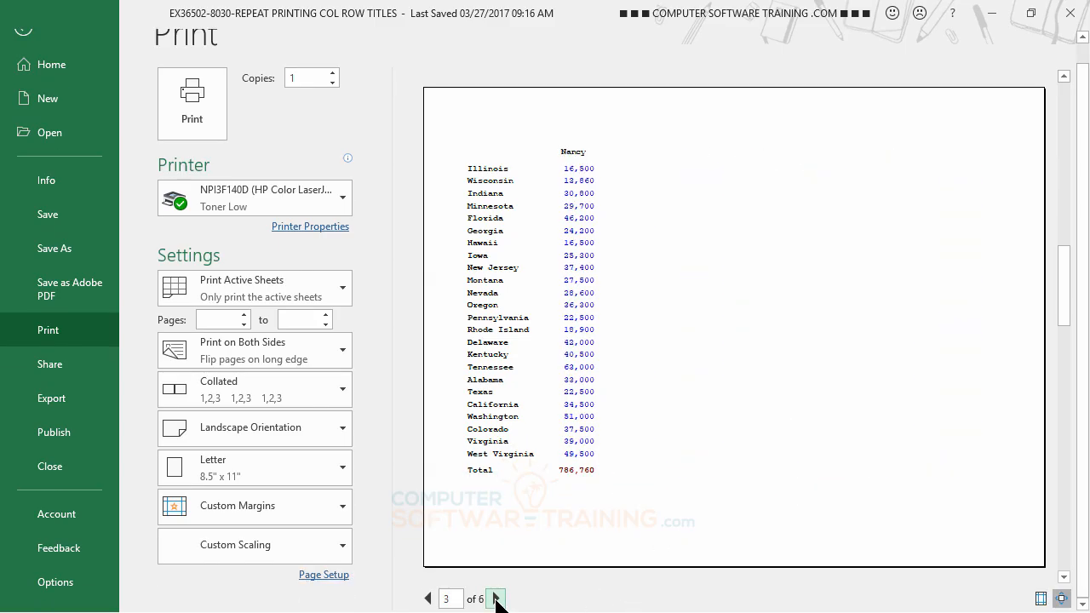
{"action": "left_click", "coordinate": [427, 599]}
Set the print scaling to 85% of normal size and page through the preview to the last page.
{"action": "left_click", "coordinate": [337, 576]}
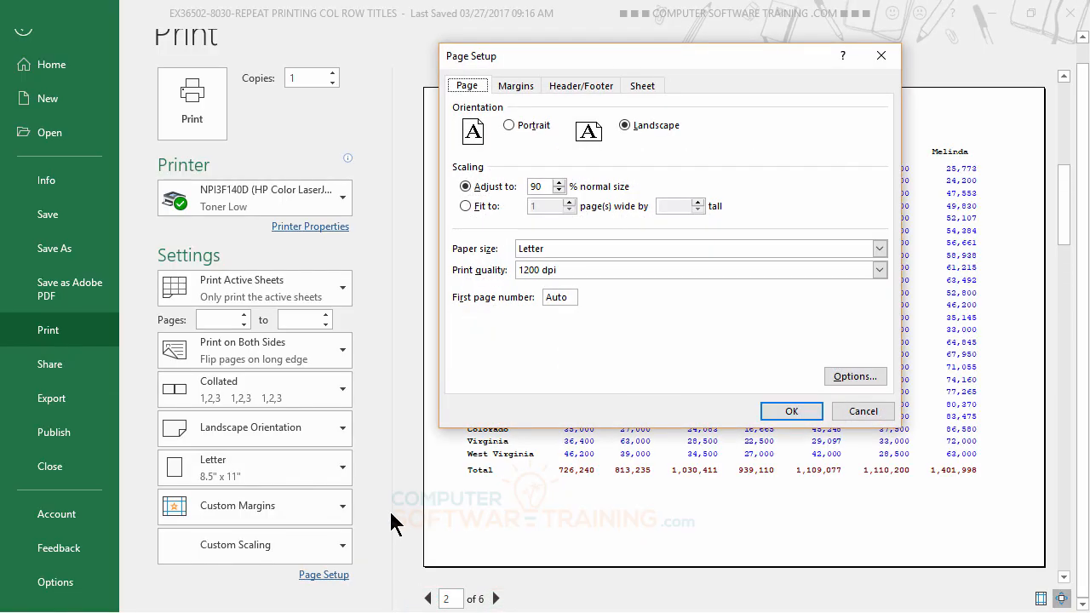
{"action": "left_click", "coordinate": [560, 190]}
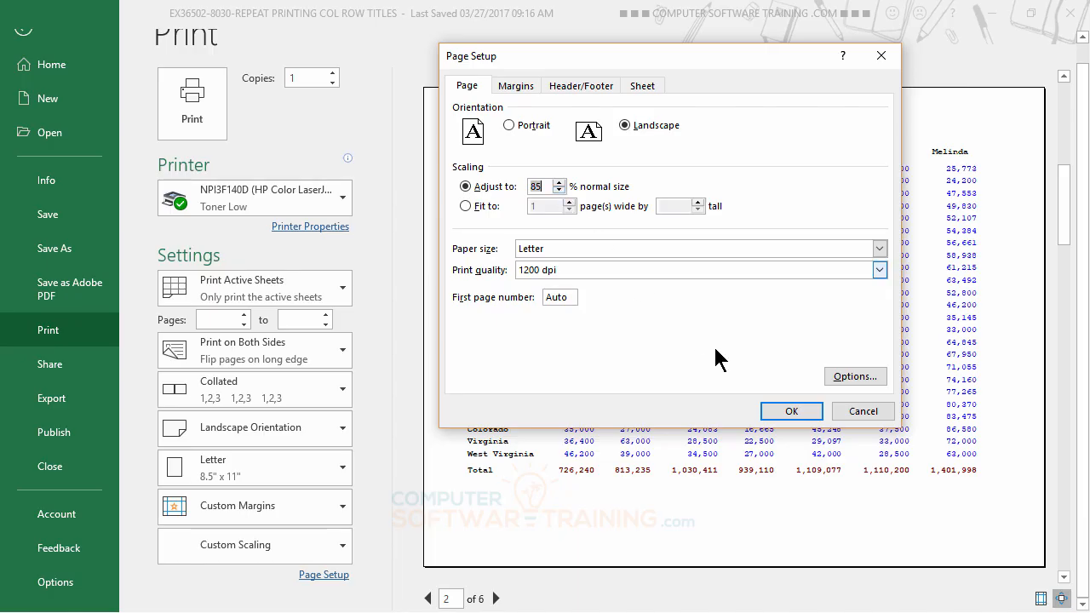
{"action": "left_click", "coordinate": [789, 410]}
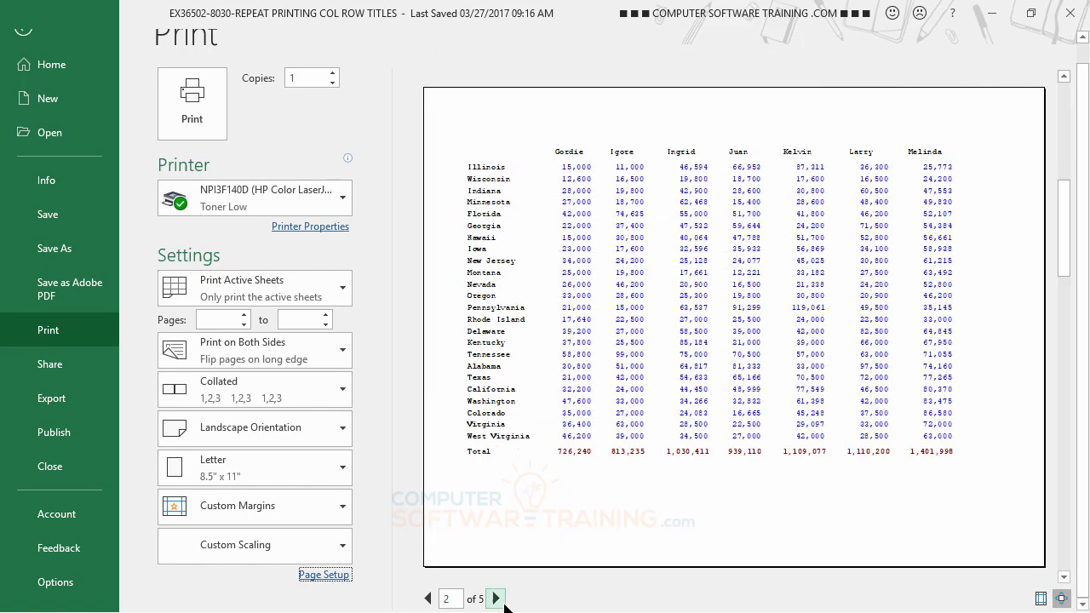
{"action": "left_click", "coordinate": [497, 600]}
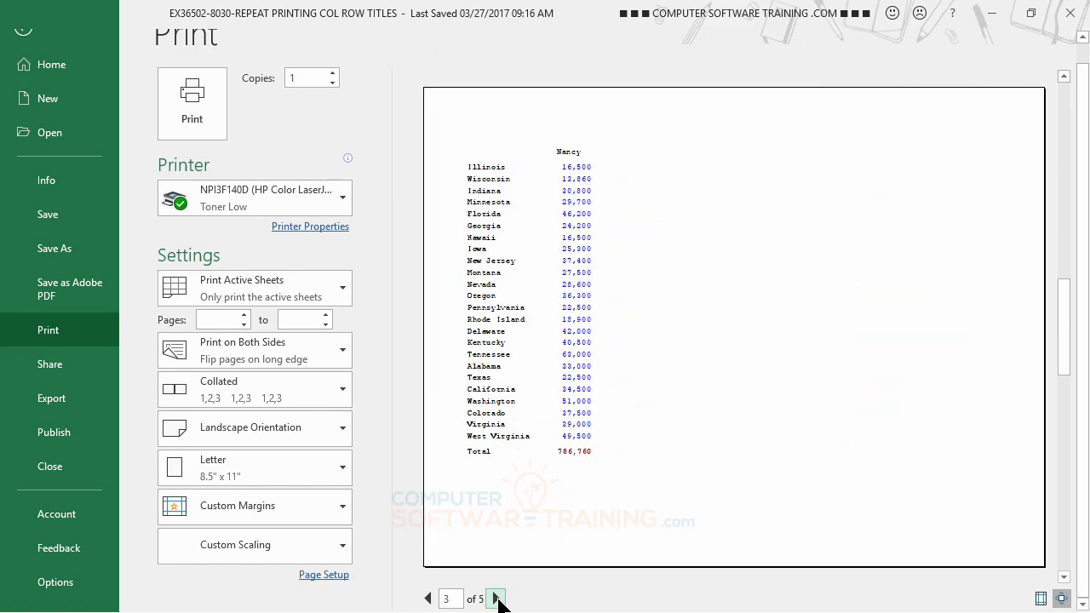
{"action": "left_click", "coordinate": [495, 600]}
{"action": "left_click", "coordinate": [496, 600]}
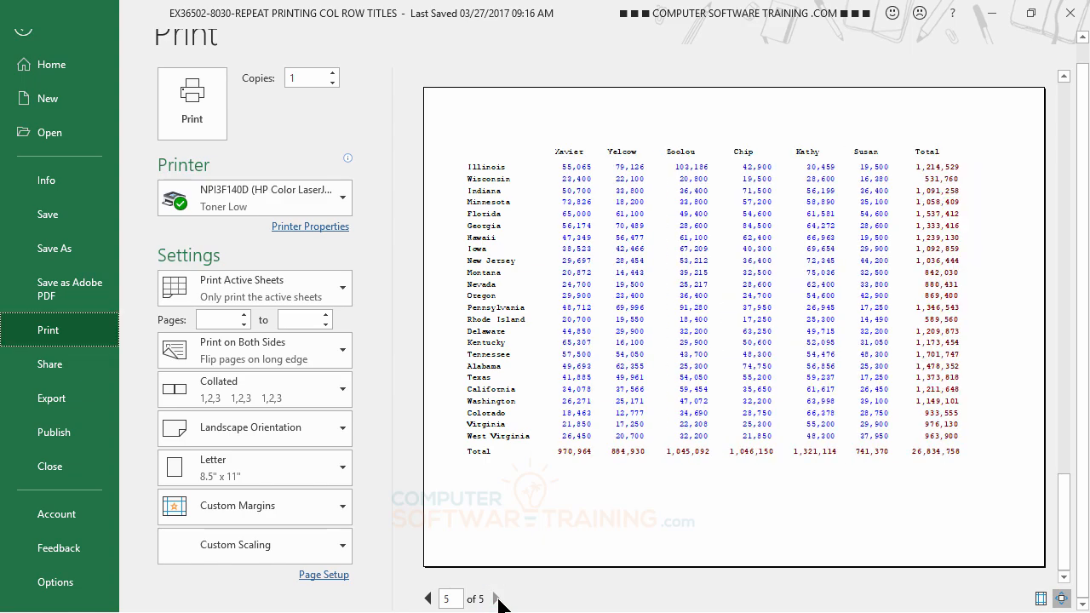
Return to the worksheet and move the dashed automatic page break past column O so that column O stays on page 2.
{"action": "left_click", "coordinate": [23, 30]}
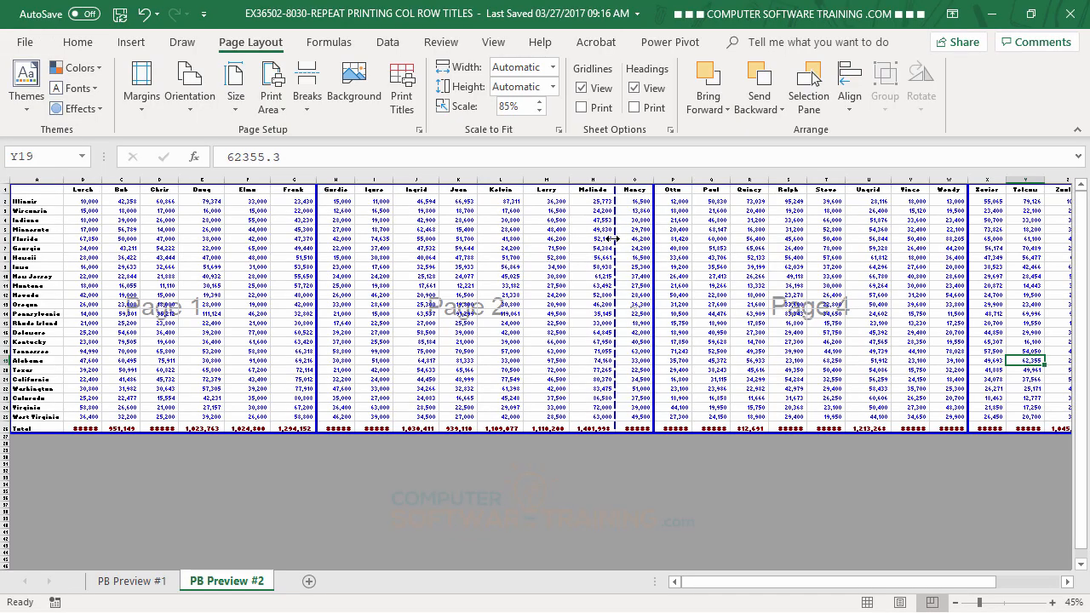
{"action": "left_click_drag", "start_coordinate": [613, 242], "coordinate": [652, 244]}
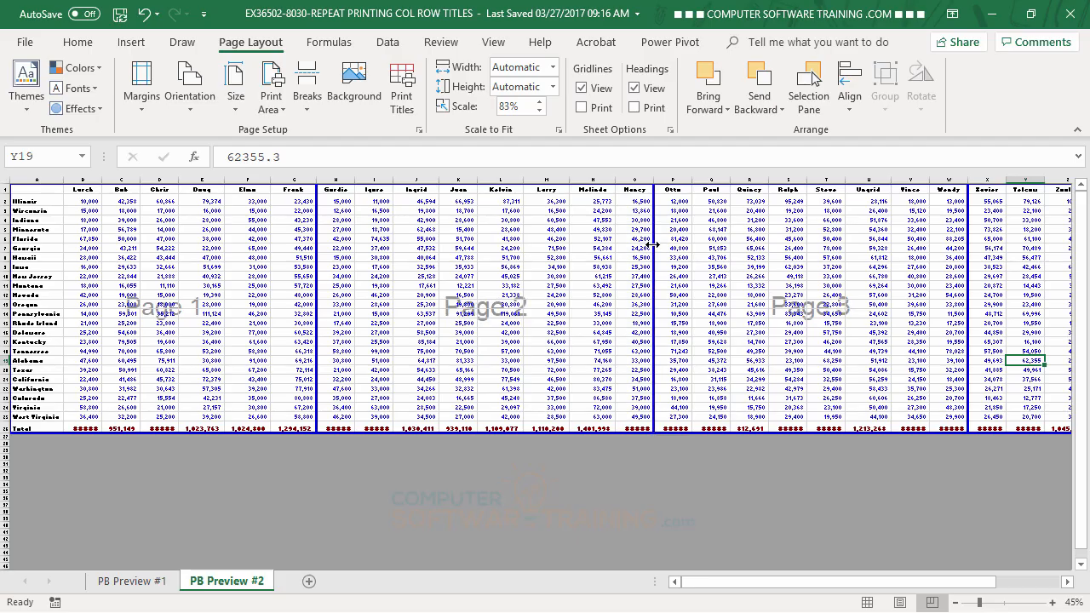
{"action": "left_click_drag", "start_coordinate": [858, 582], "coordinate": [925, 599]}
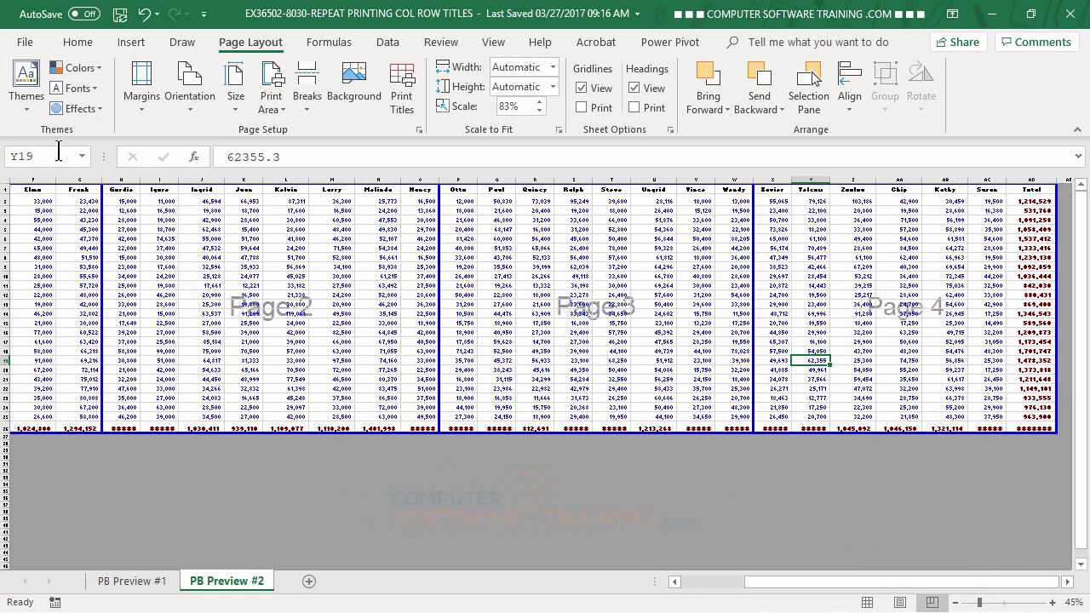
Preview all four pages of the printout, checking the column groups and repeated state names, and return to the worksheet.
{"action": "left_click", "coordinate": [27, 42]}
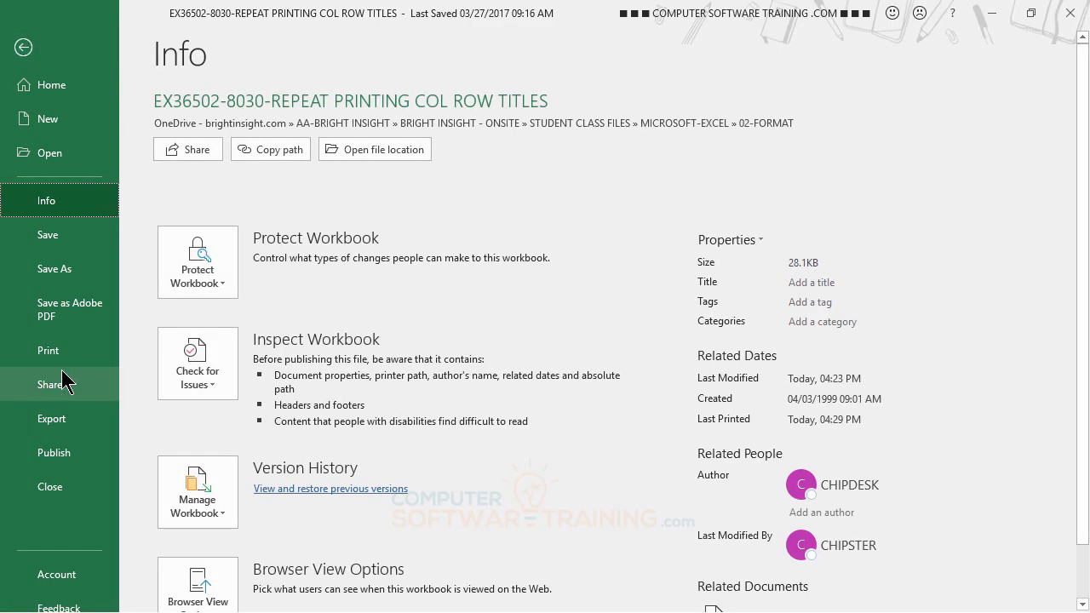
{"action": "left_click", "coordinate": [62, 352]}
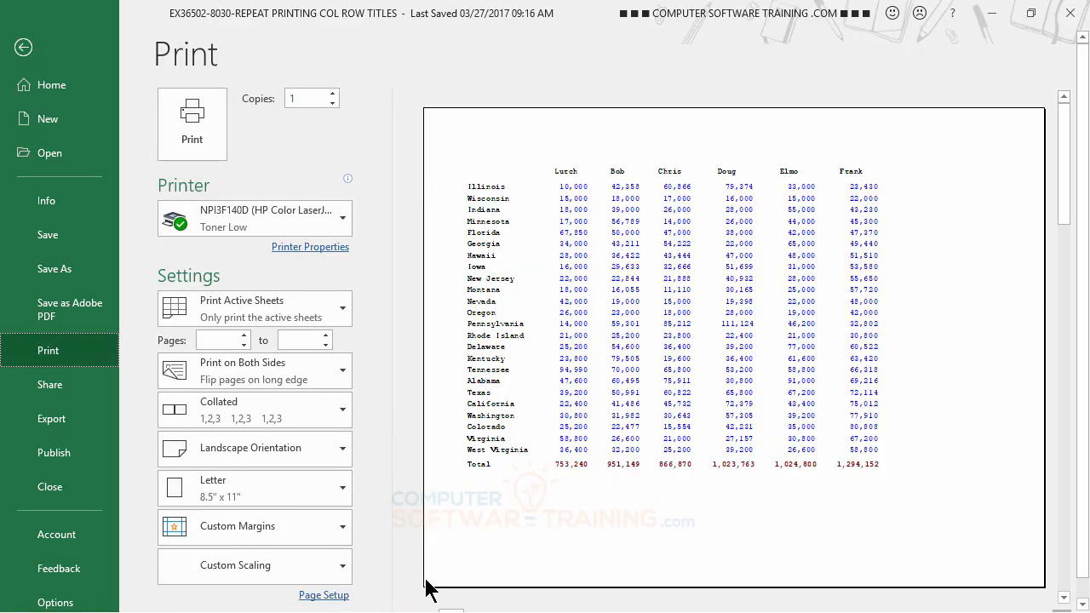
{"action": "scroll", "coordinate": [544, 565], "scroll_direction": "down", "scroll_amount": 1}
{"action": "left_click", "coordinate": [496, 599]}
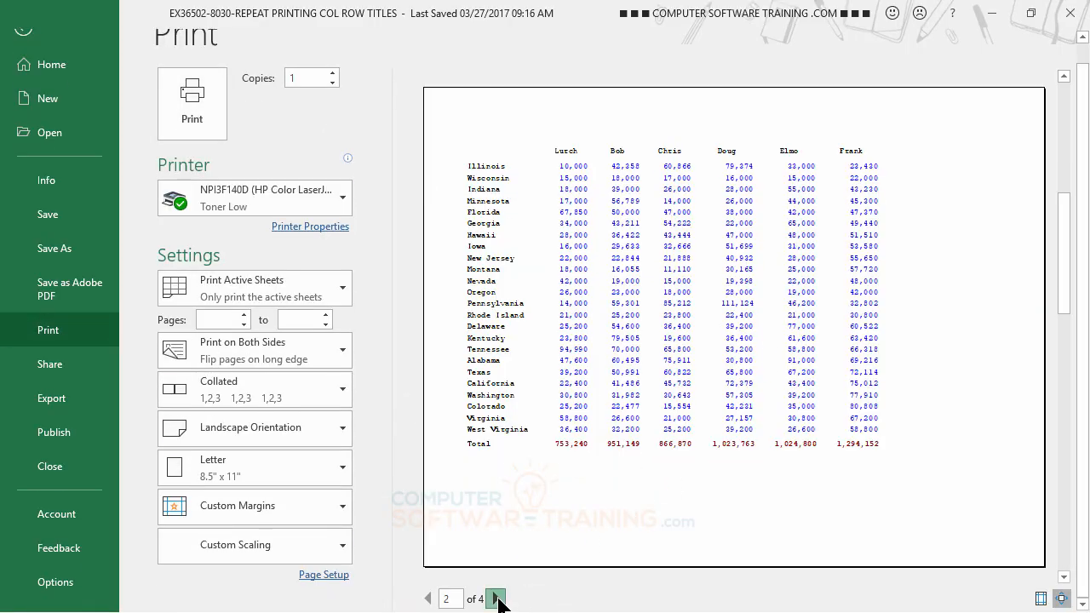
{"action": "left_click", "coordinate": [495, 599]}
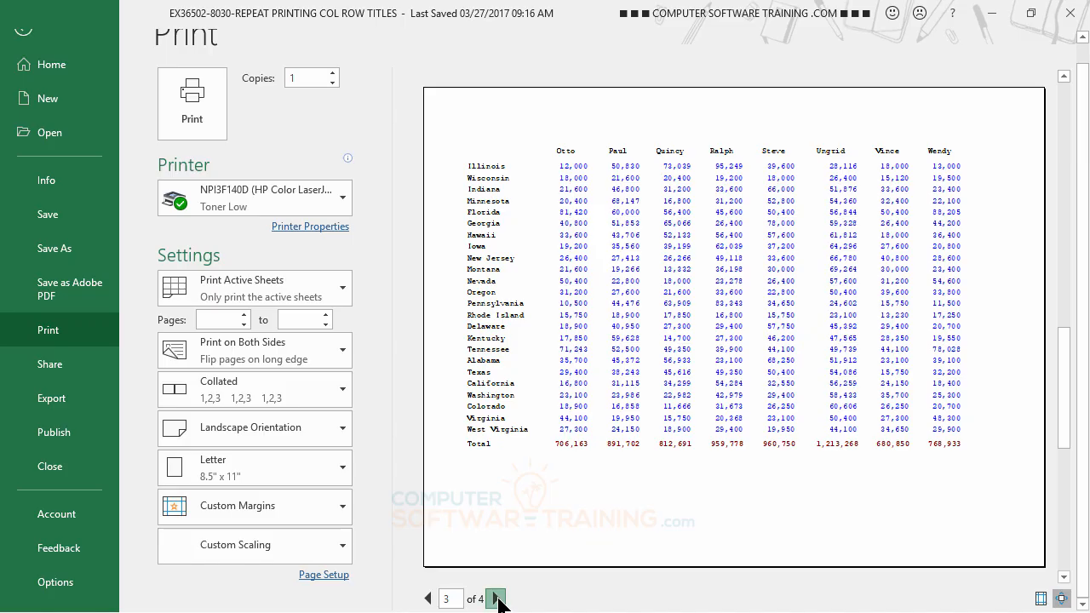
{"action": "left_click", "coordinate": [495, 599]}
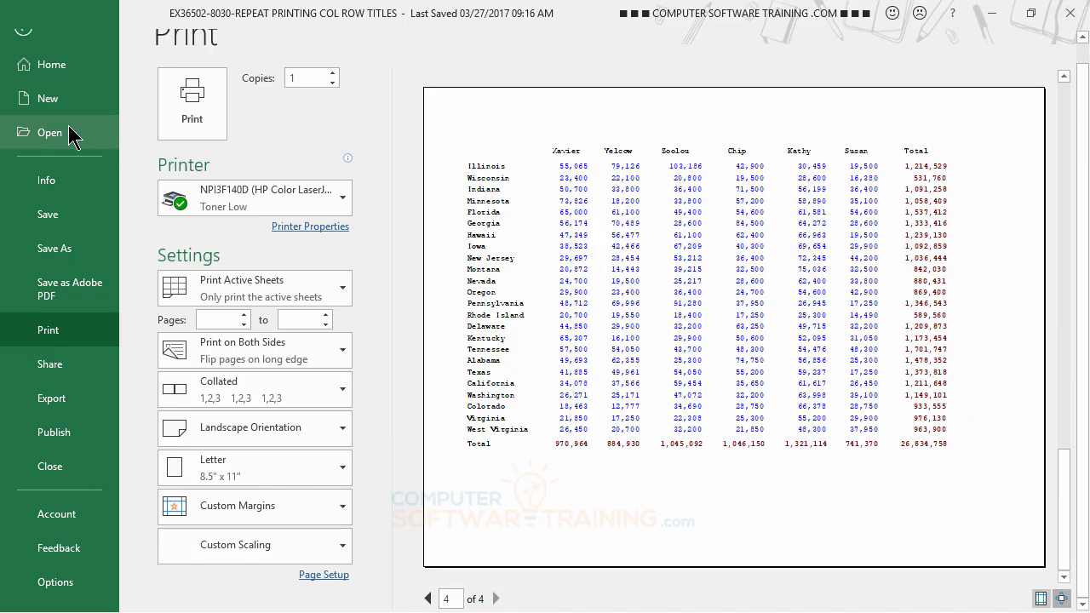
{"action": "left_click", "coordinate": [25, 31]}
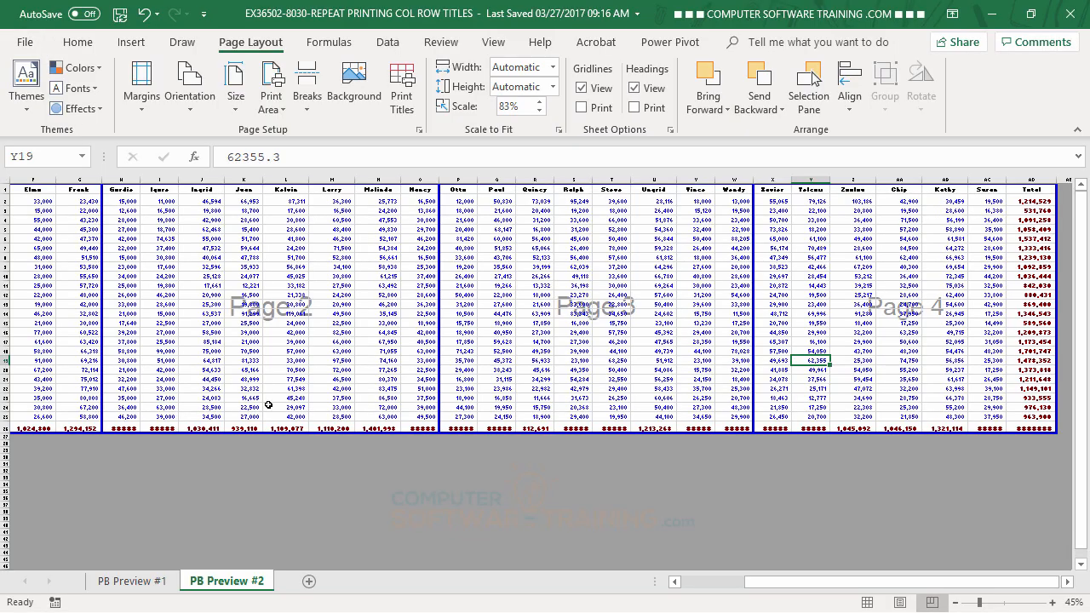
{"action": "scroll", "coordinate": [281, 422], "scroll_direction": "down", "scroll_amount": 3}
{"action": "scroll", "coordinate": [91, 418], "scroll_direction": "up", "scroll_amount": 3}
{"action": "left_click_drag", "start_coordinate": [748, 588], "coordinate": [628, 606]}
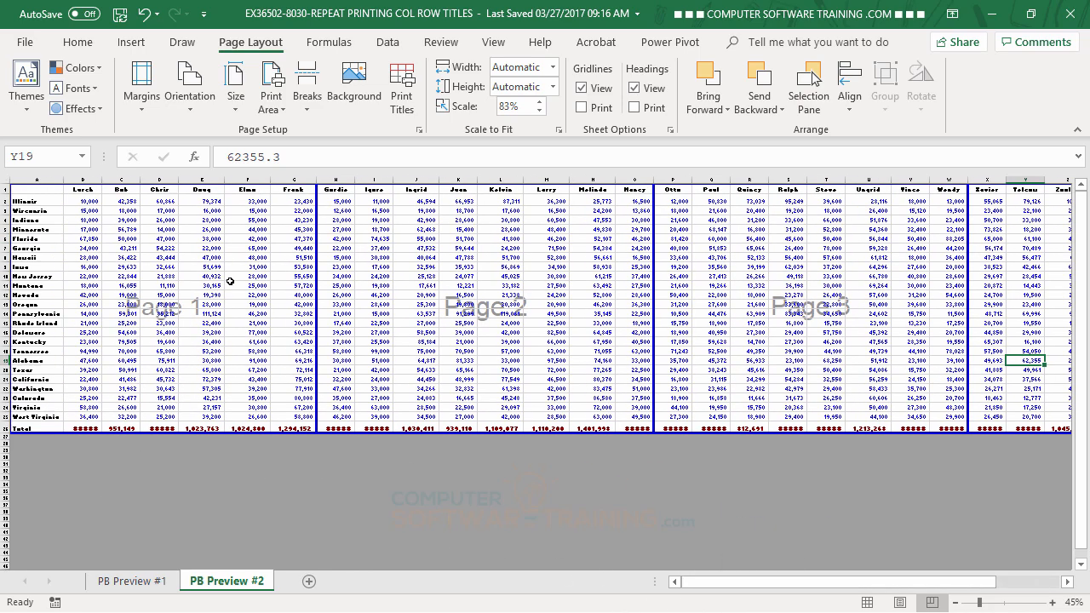